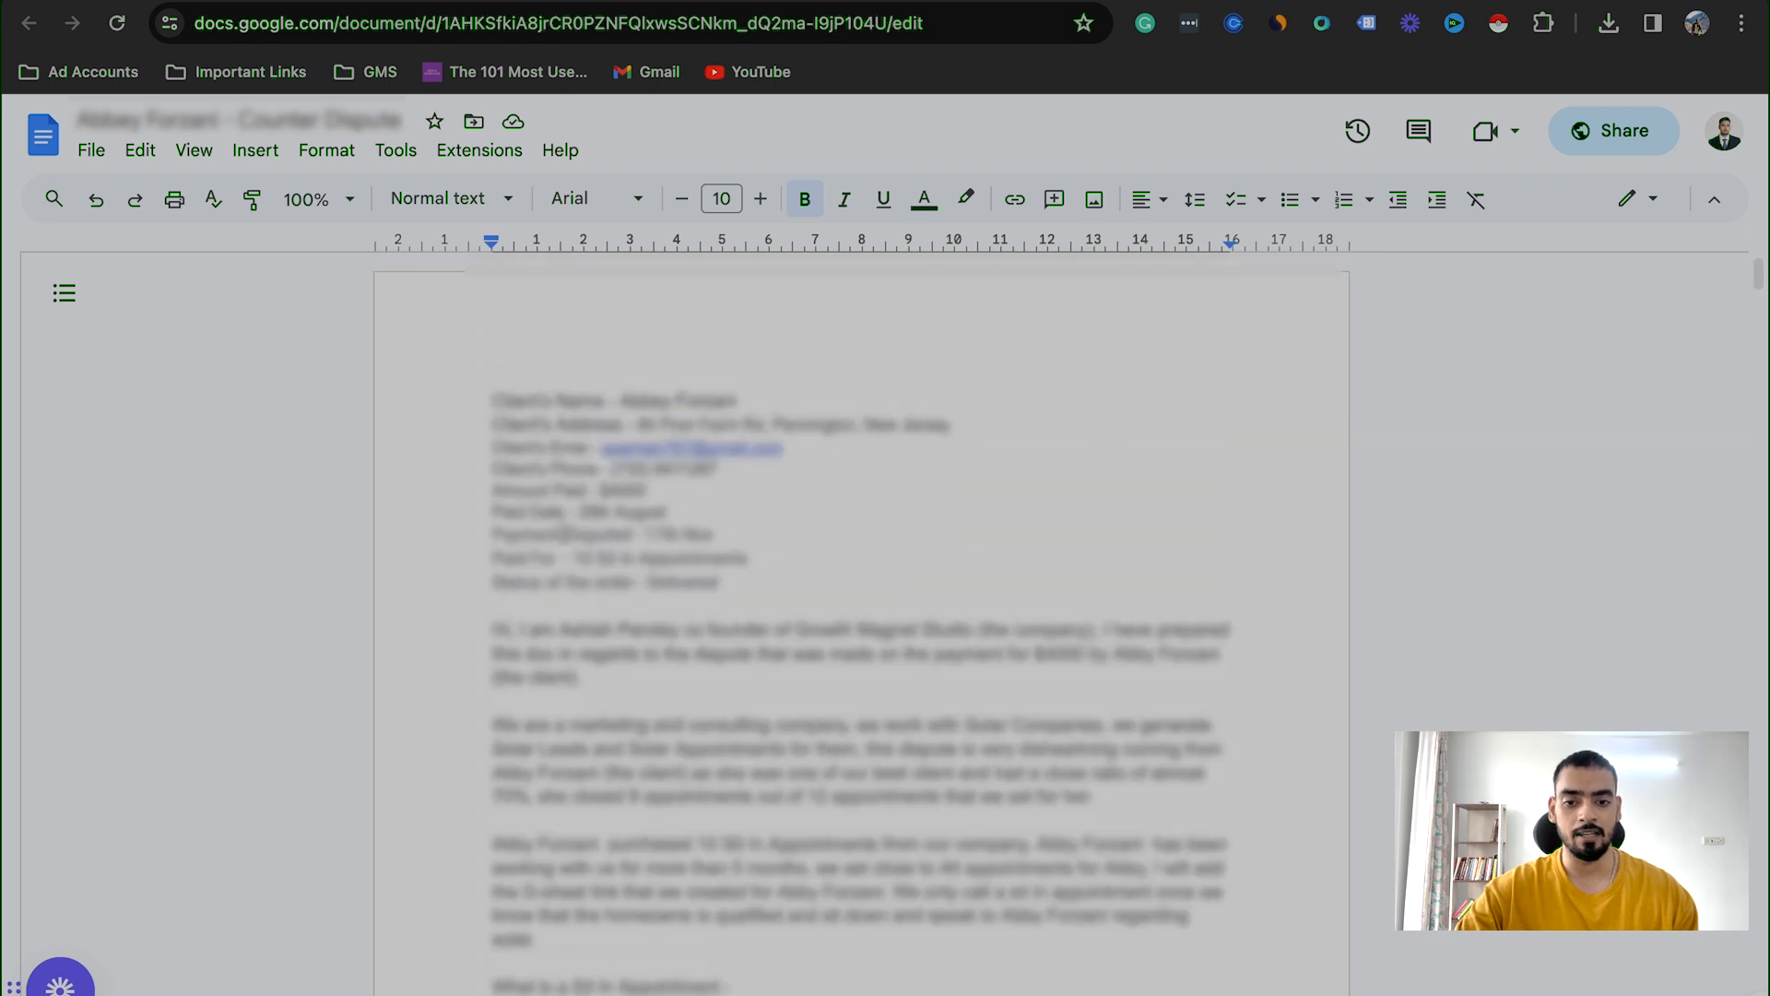
{"action": "scroll", "coordinate": [620, 551], "scroll_direction": "up", "scroll_amount": 2}
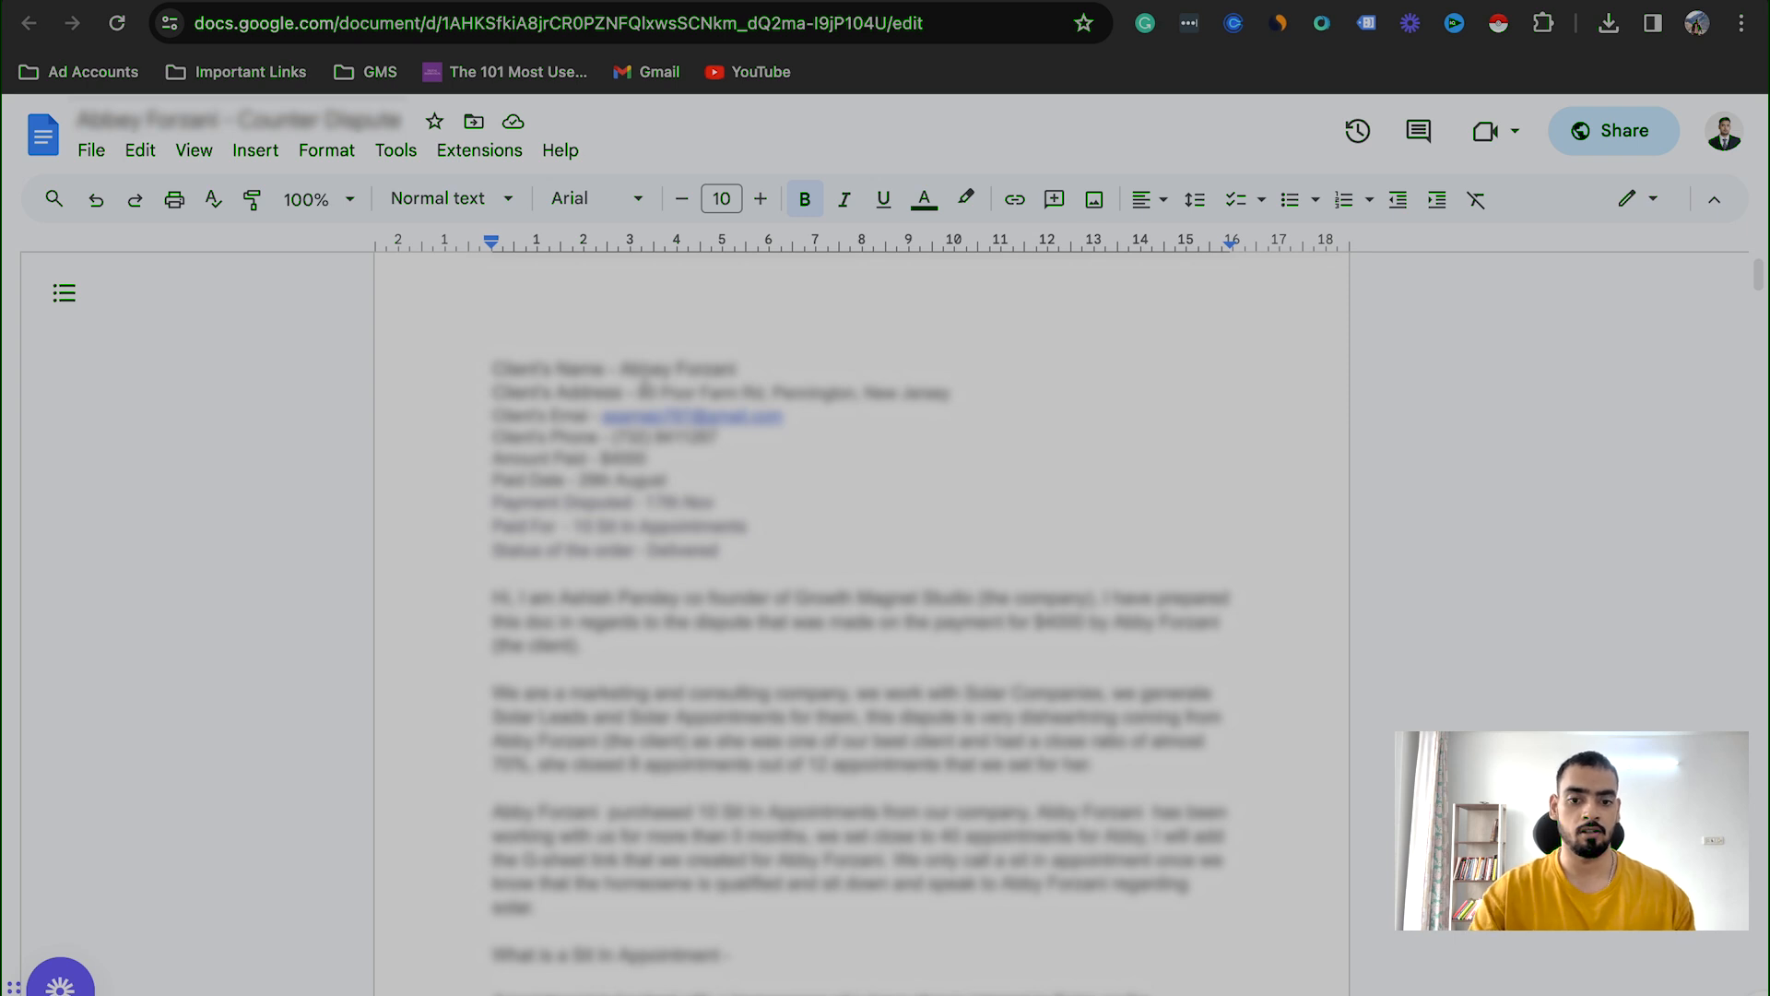
Step: Review the client and payment details and the opening statement in the counter-dispute document
{"action": "scroll", "coordinate": [657, 455], "scroll_direction": "down", "scroll_amount": 1}
{"action": "scroll", "coordinate": [518, 477], "scroll_direction": "down", "scroll_amount": 6}
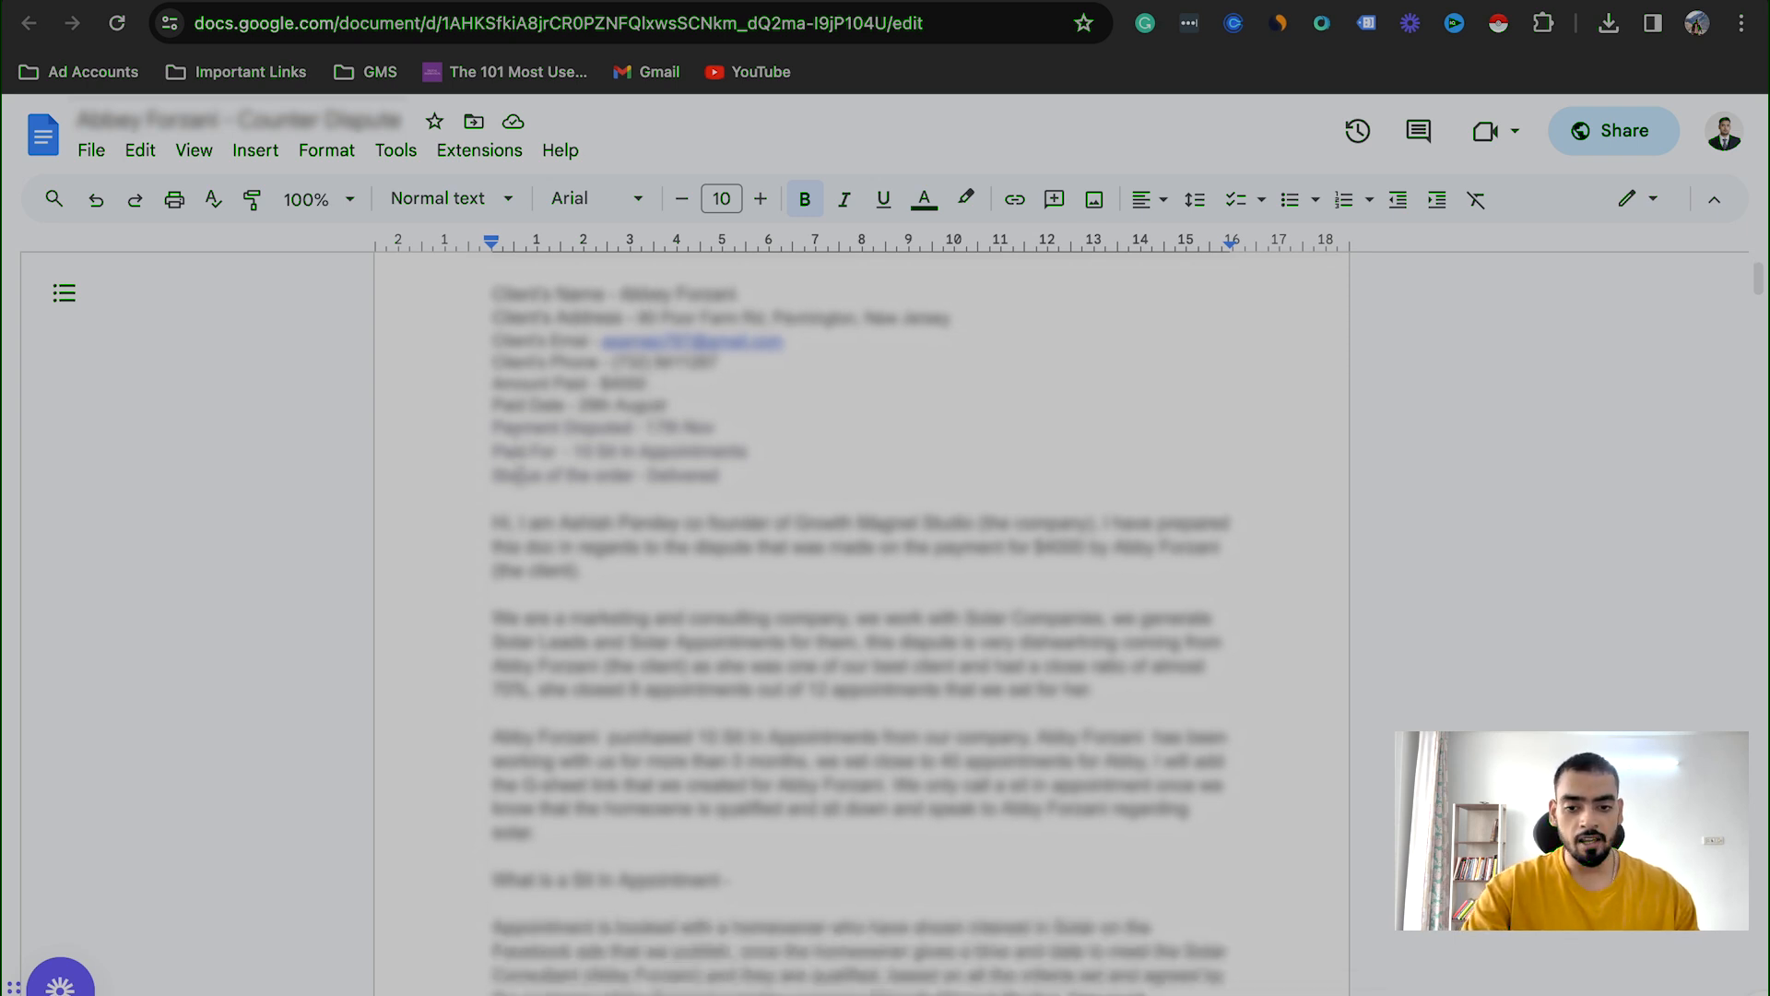
{"action": "scroll", "coordinate": [617, 775], "scroll_direction": "down", "scroll_amount": 8}
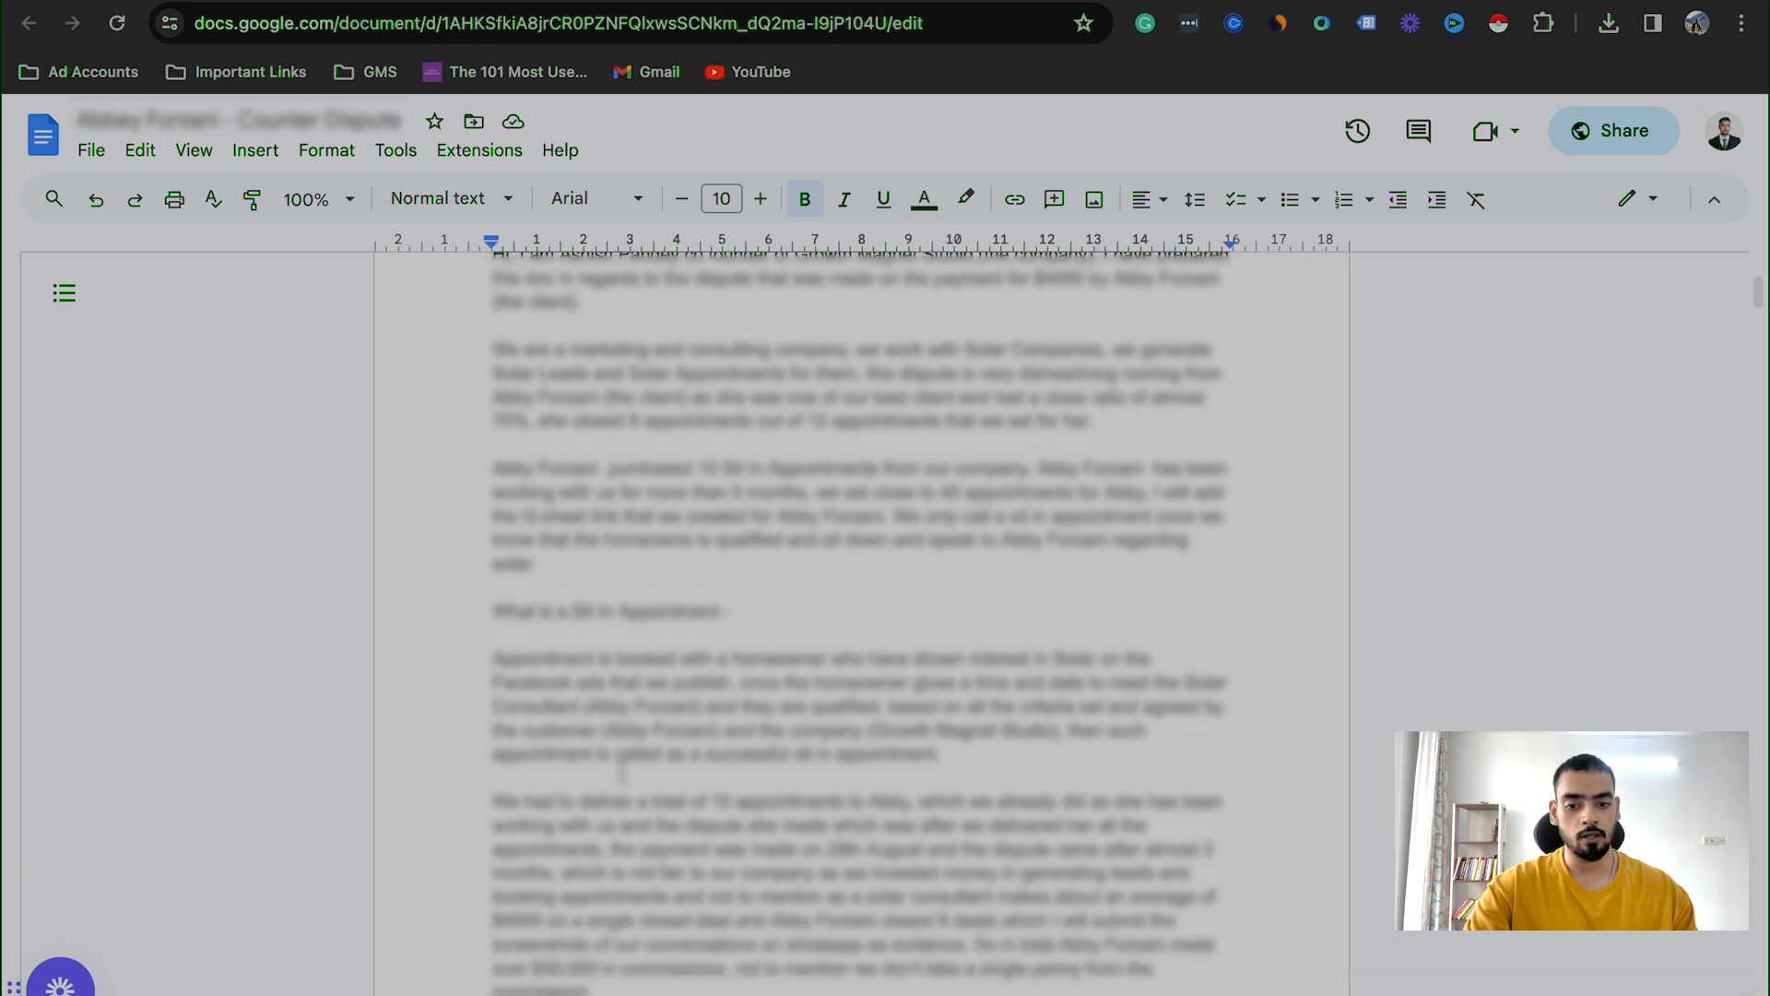
{"action": "scroll", "coordinate": [614, 773], "scroll_direction": "up", "scroll_amount": 8}
{"action": "scroll", "coordinate": [861, 624], "scroll_direction": "down", "scroll_amount": 10}
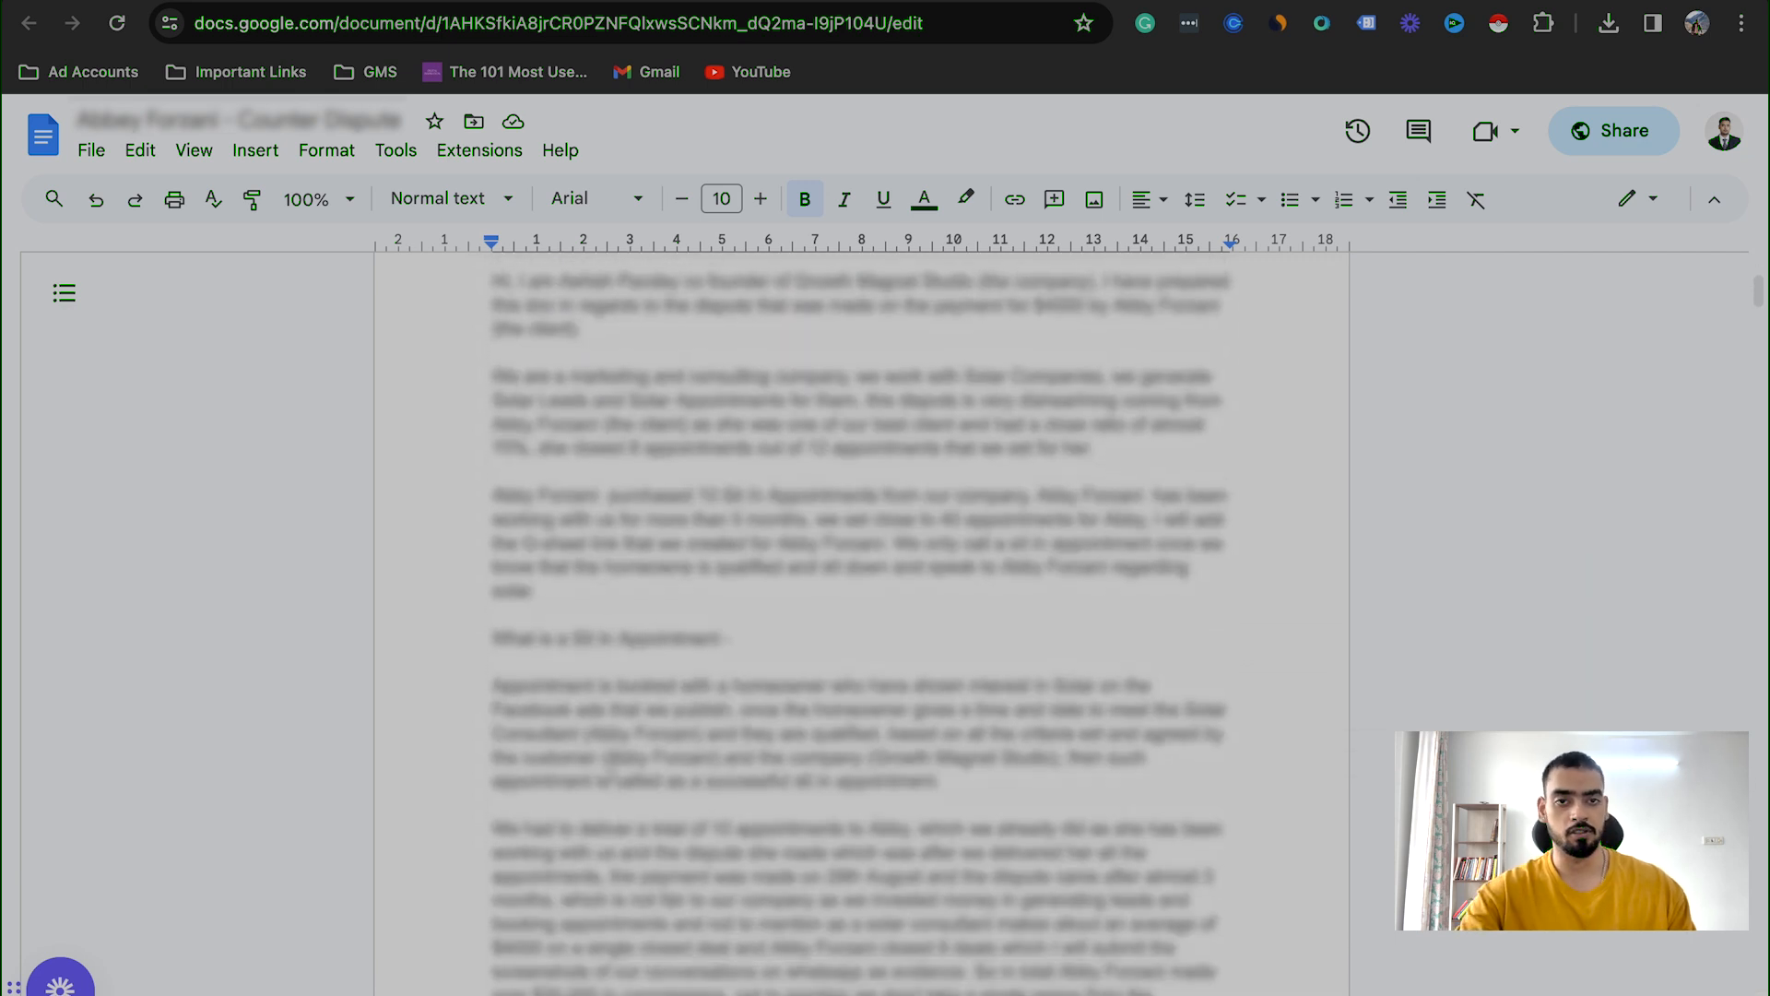
{"action": "scroll", "coordinate": [861, 623], "scroll_direction": "up", "scroll_amount": 4}
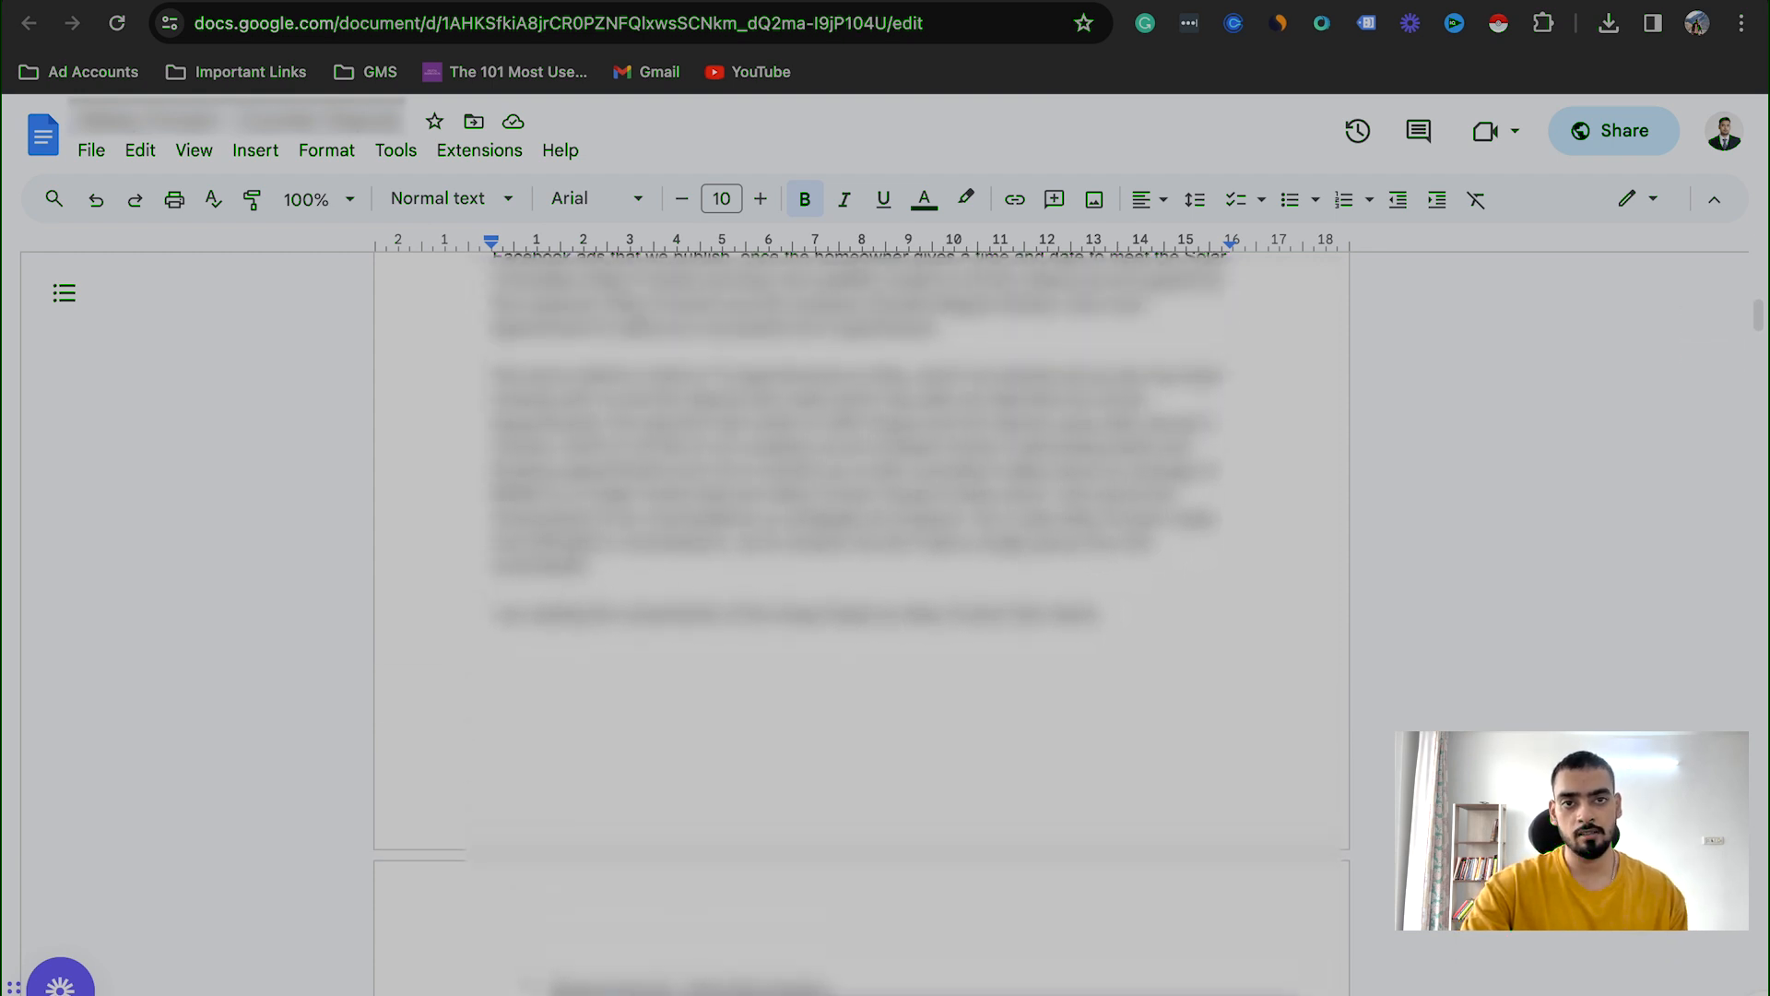
Step: Examine the chat screenshots supplied as evidence through to the closing section of the counter-dispute document
{"action": "scroll", "coordinate": [861, 624], "scroll_direction": "down", "scroll_amount": 7}
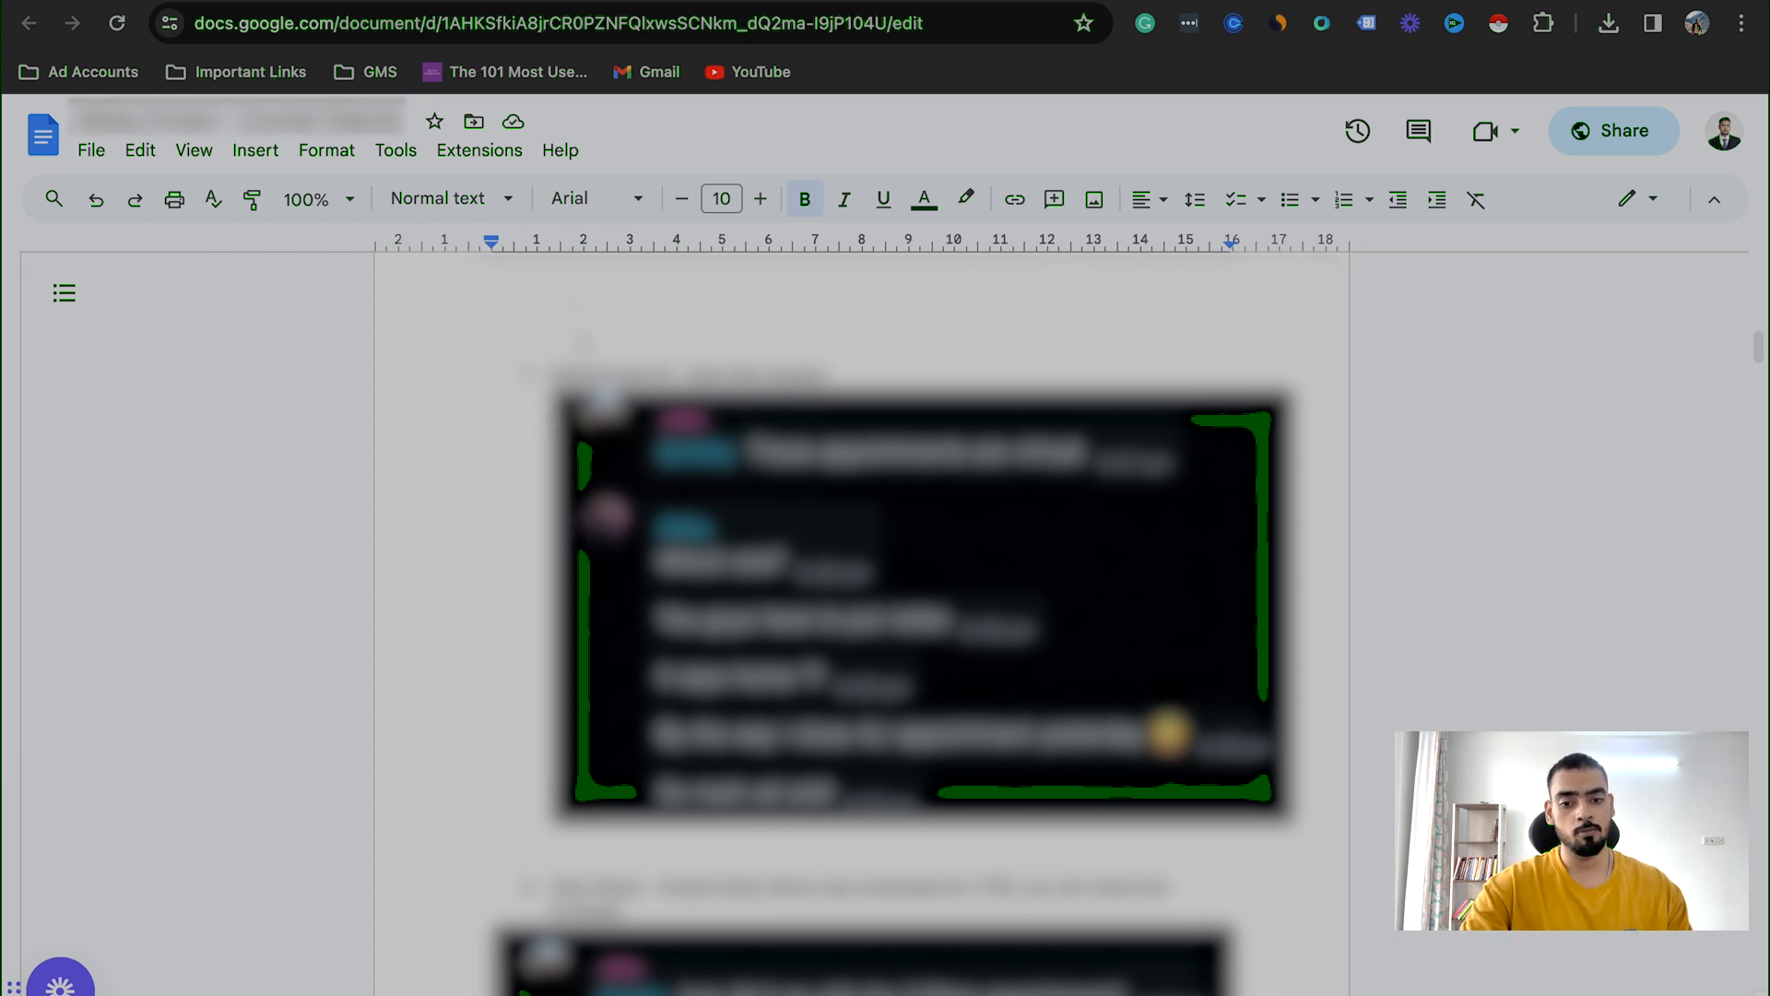
{"action": "scroll", "coordinate": [672, 661], "scroll_direction": "down", "scroll_amount": 2}
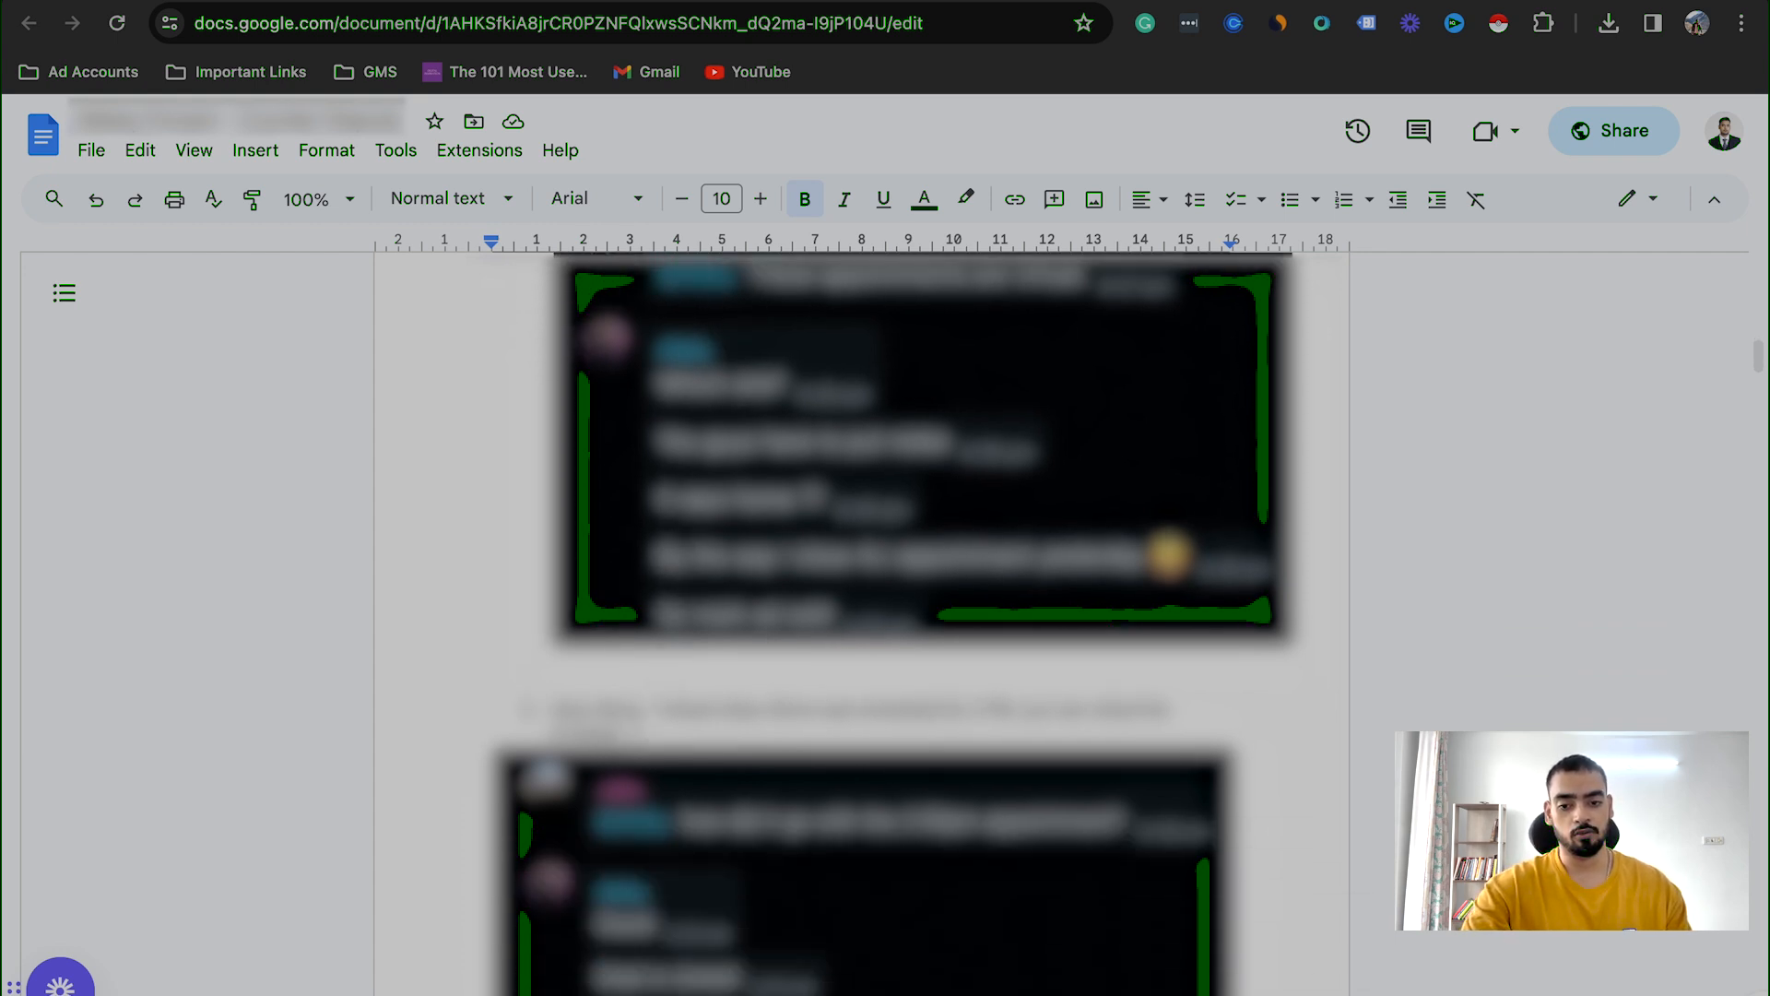
{"action": "scroll", "coordinate": [672, 661], "scroll_direction": "down", "scroll_amount": 10}
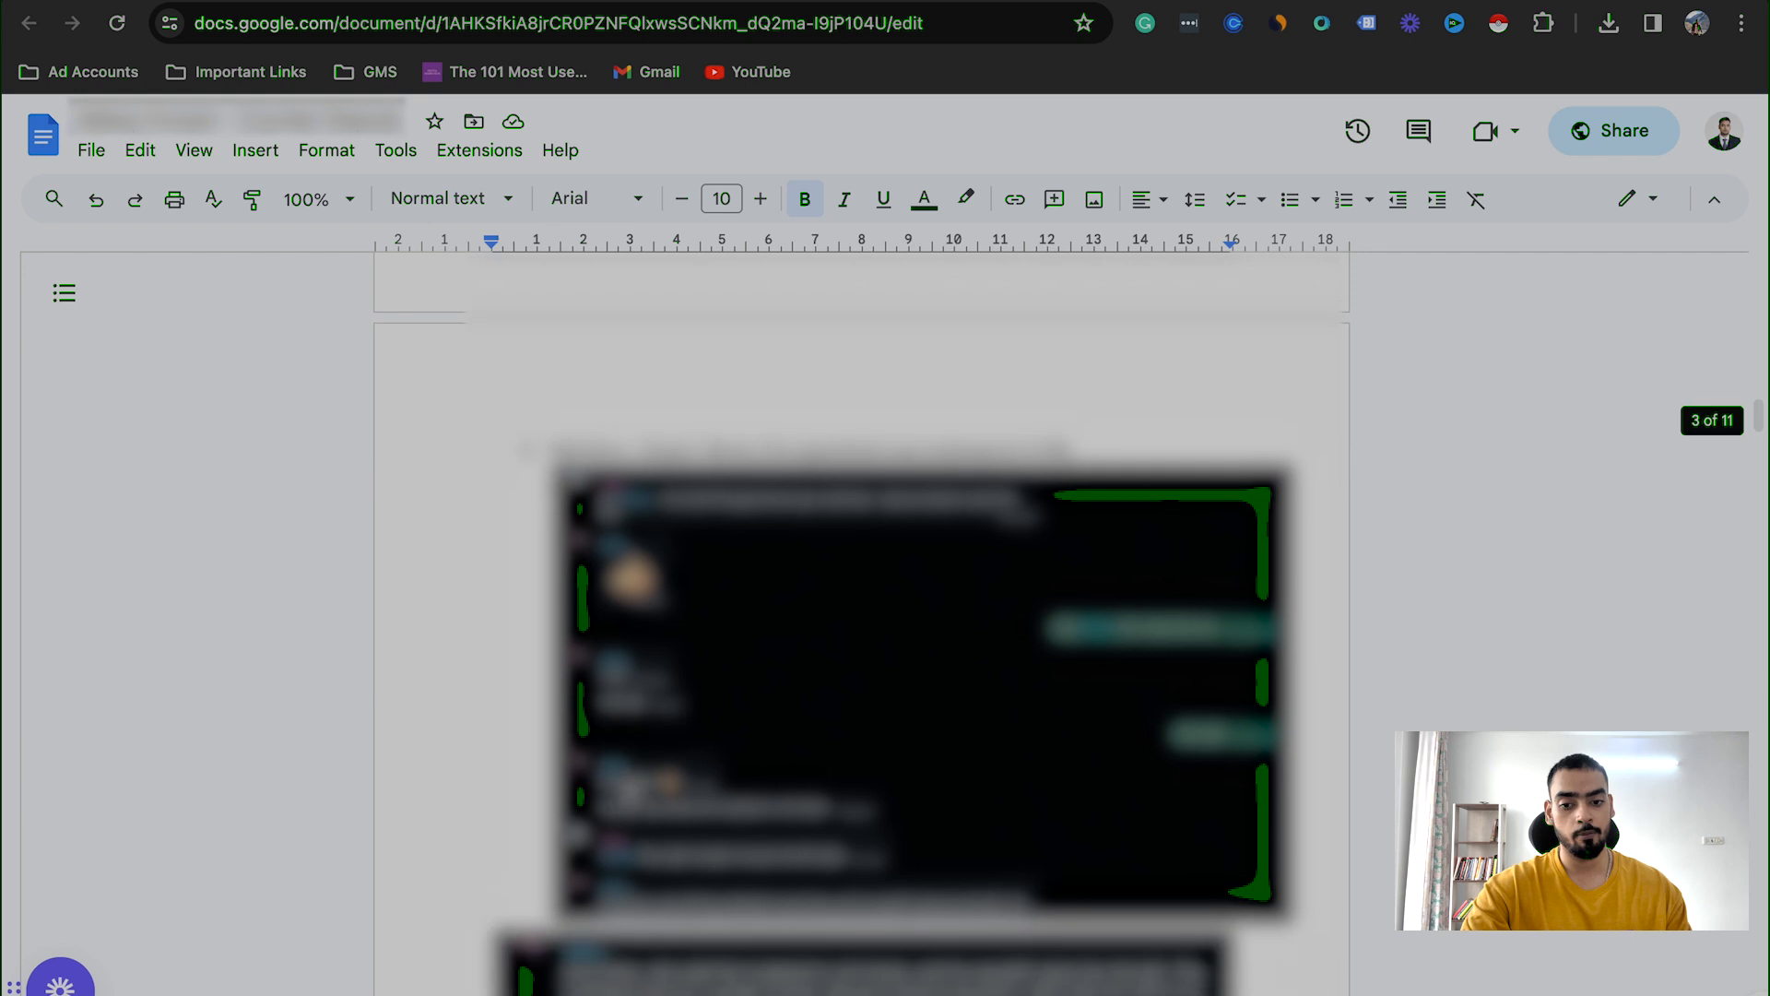
{"action": "scroll", "coordinate": [672, 661], "scroll_direction": "down", "scroll_amount": 10}
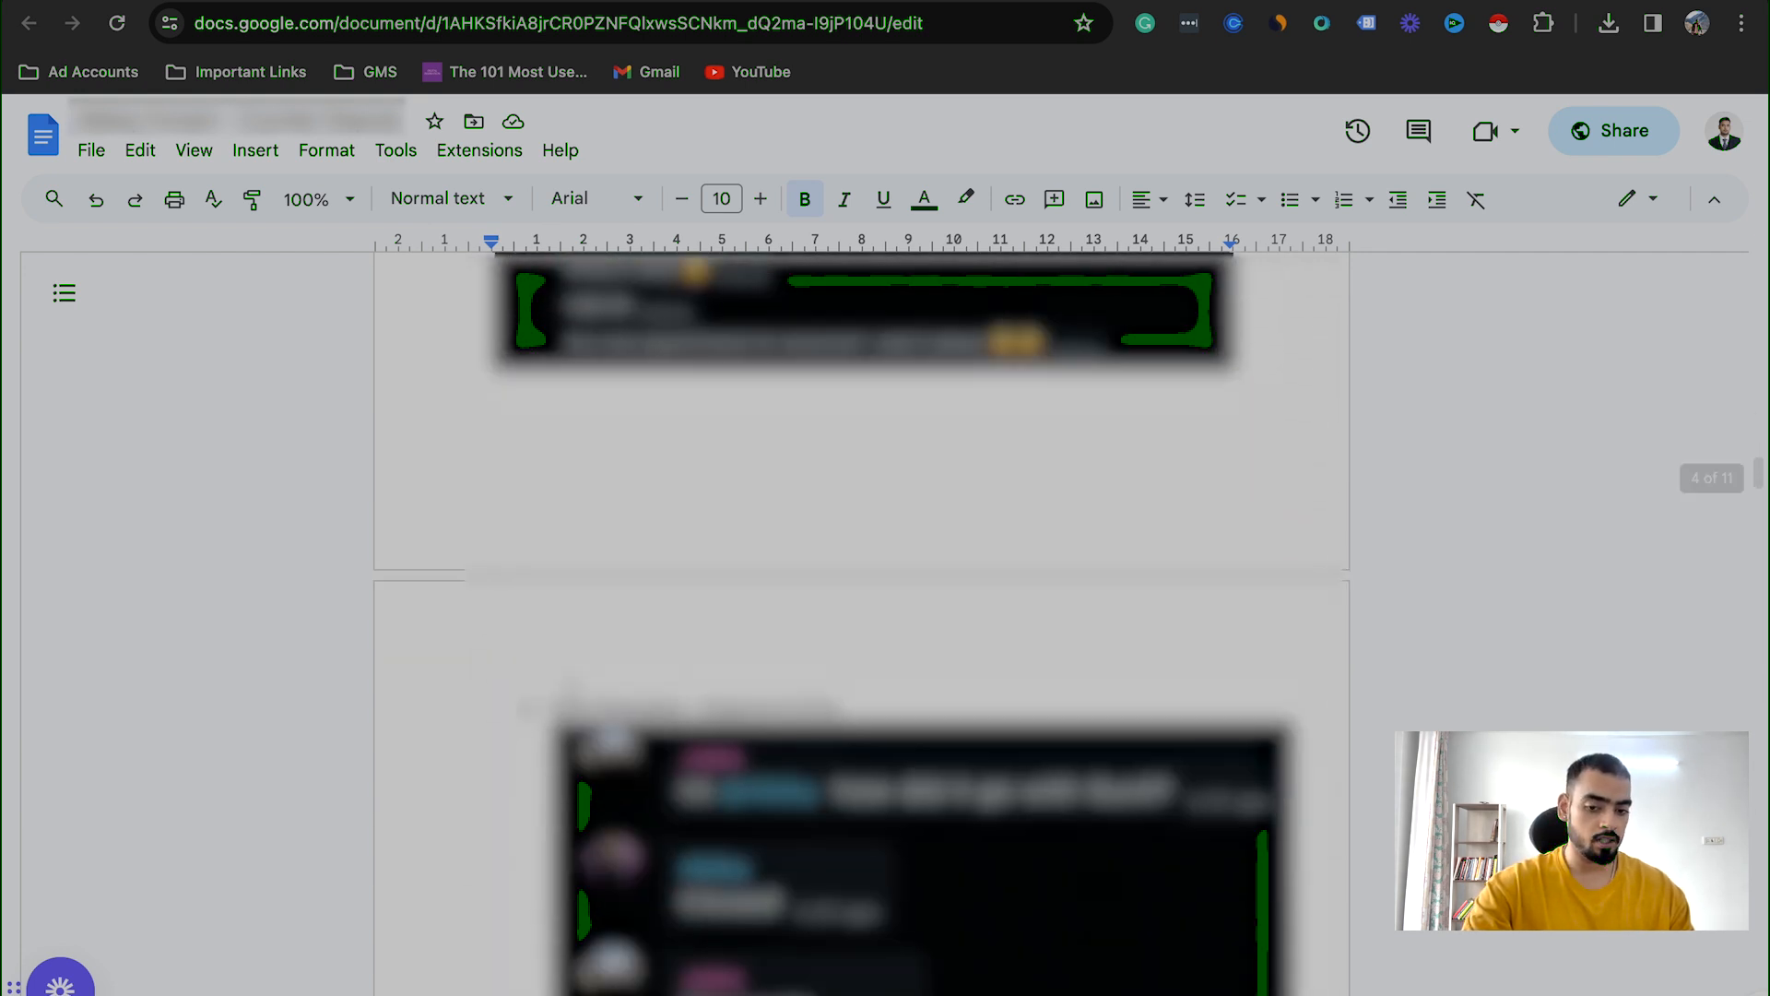
{"action": "scroll", "coordinate": [672, 661], "scroll_direction": "down", "scroll_amount": 8}
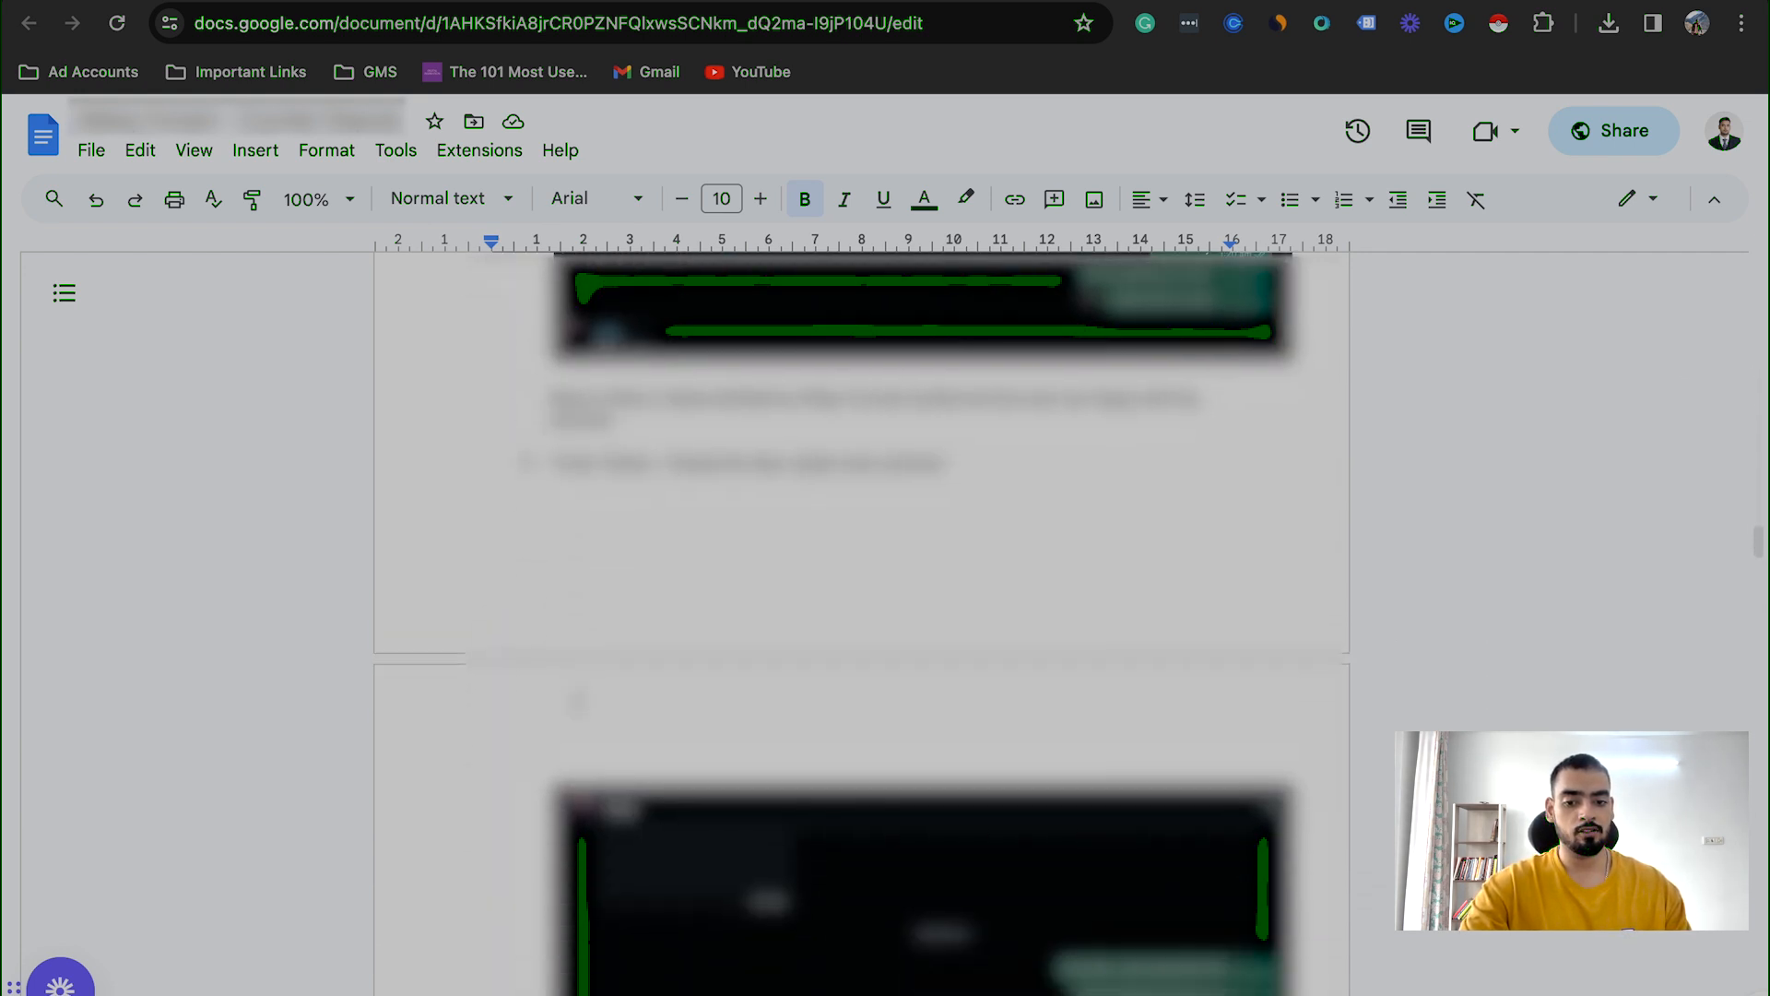
{"action": "scroll", "coordinate": [672, 661], "scroll_direction": "down", "scroll_amount": 10}
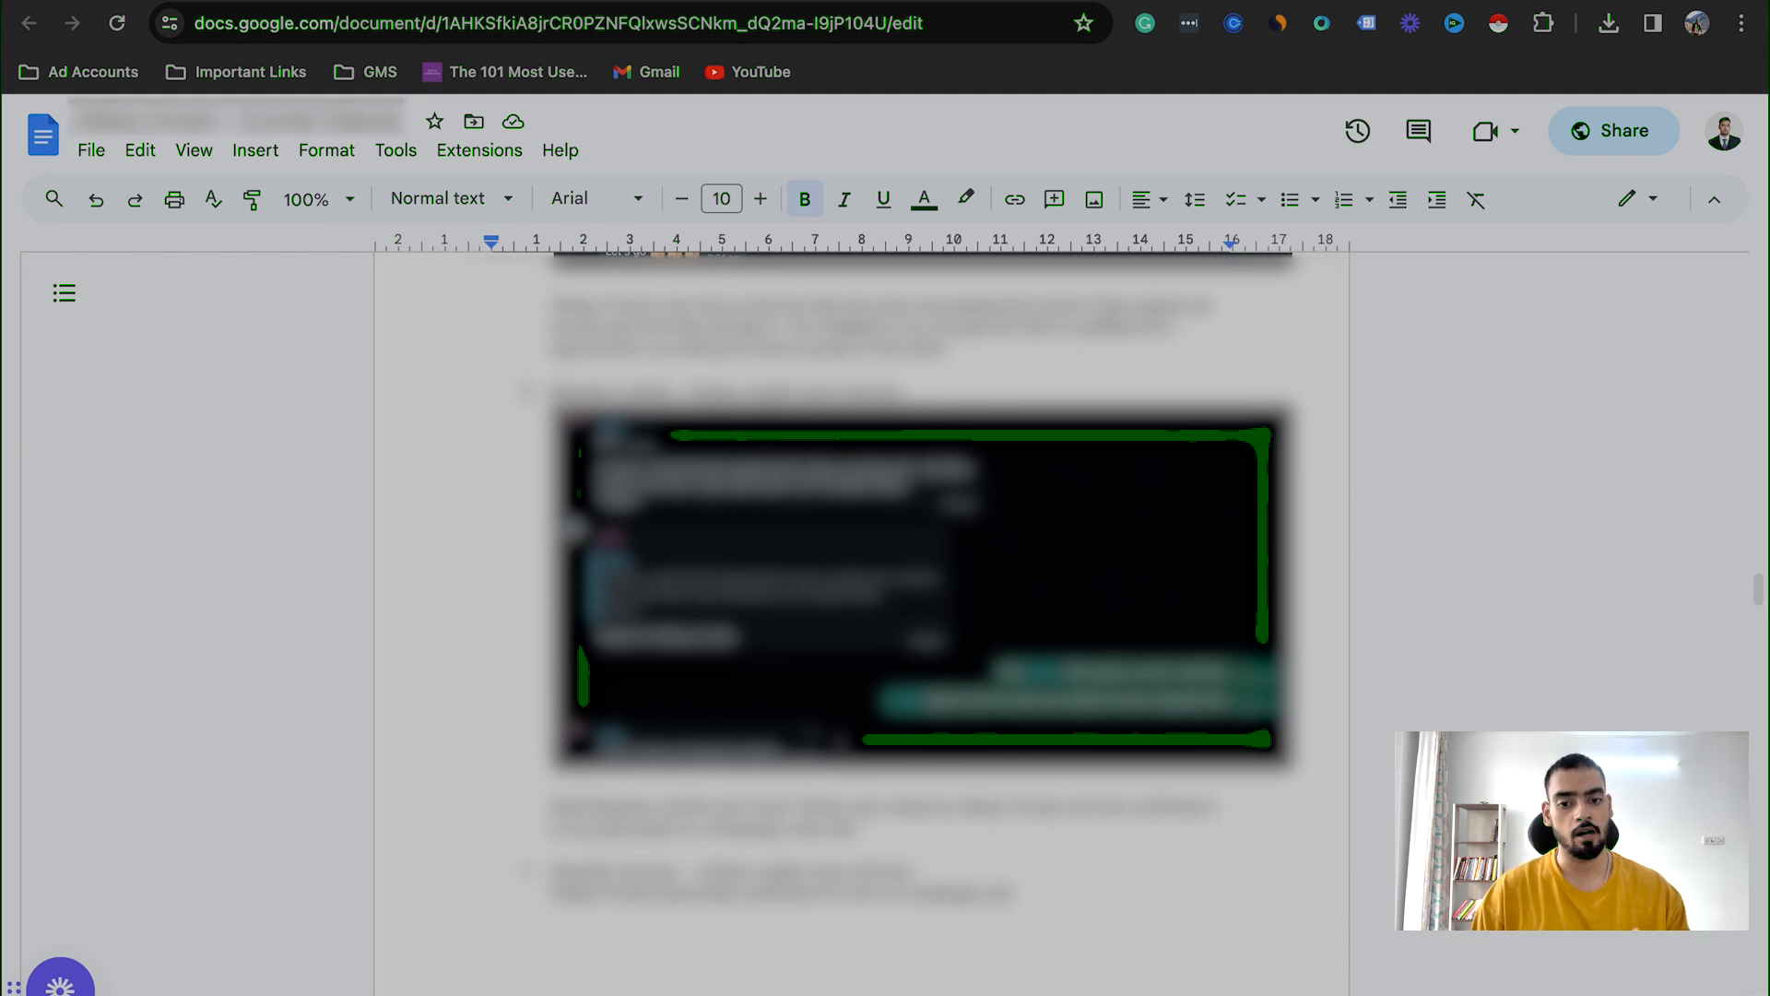
{"action": "scroll", "coordinate": [922, 600], "scroll_direction": "down", "scroll_amount": 10}
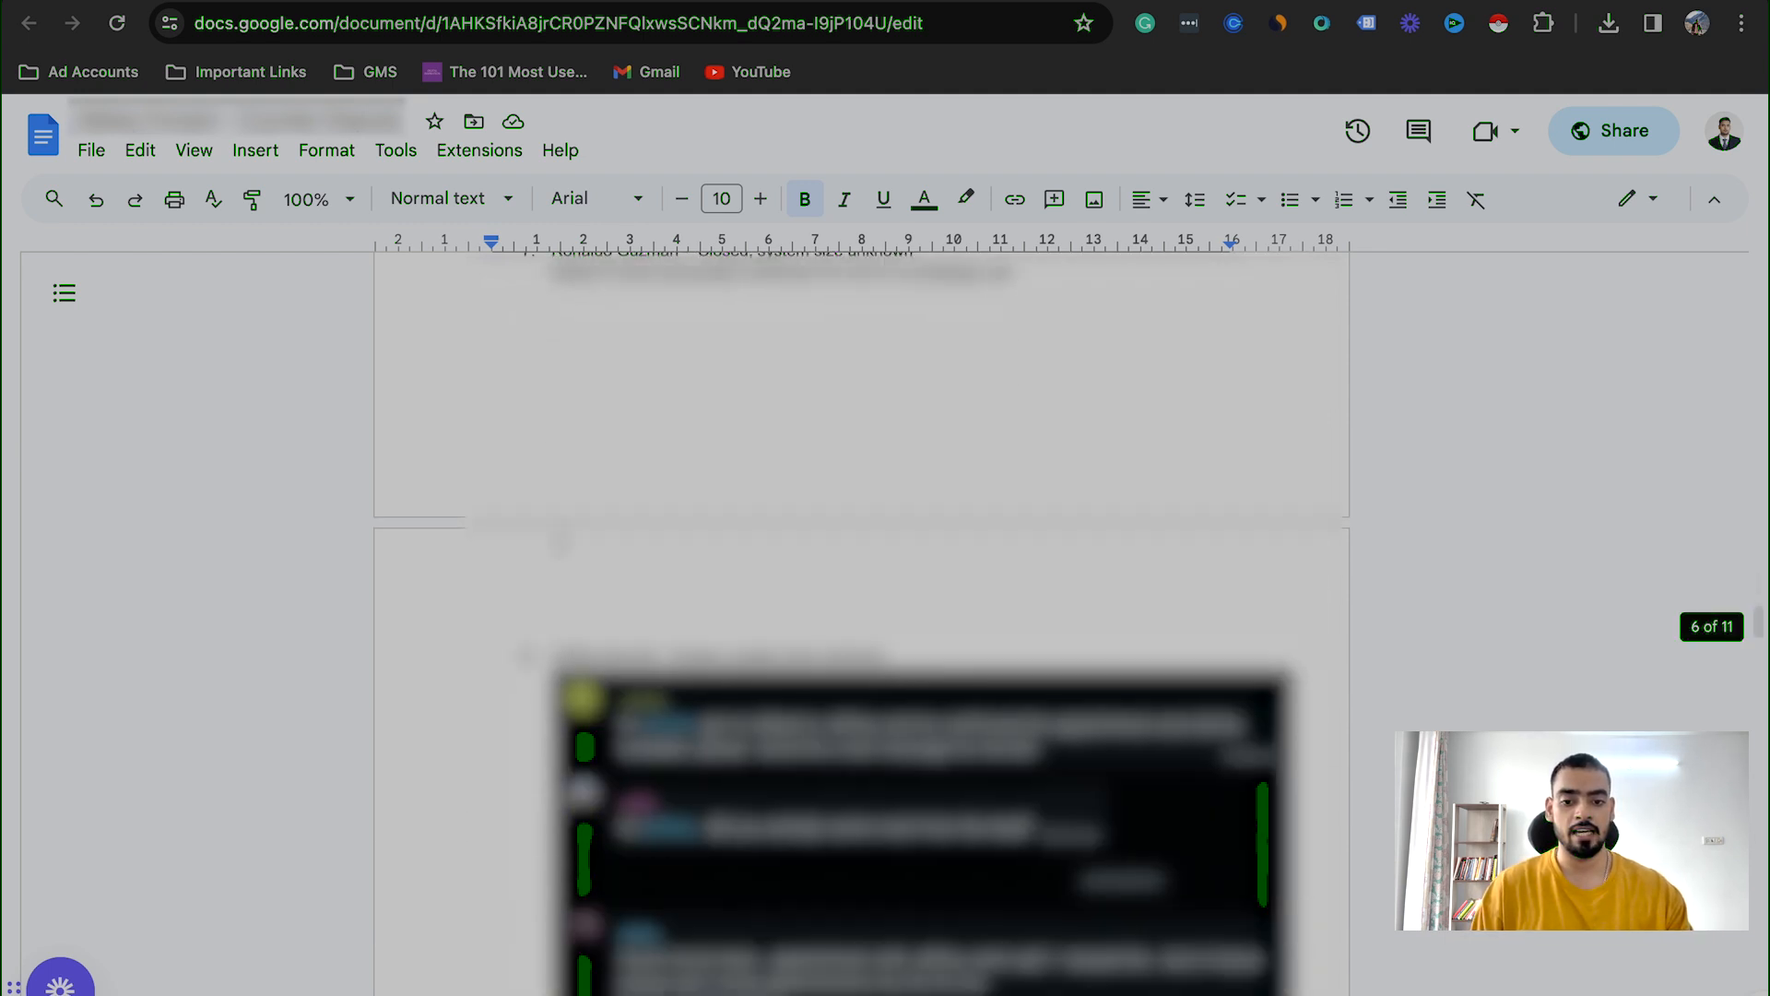
{"action": "scroll", "coordinate": [922, 599], "scroll_direction": "down", "scroll_amount": 10}
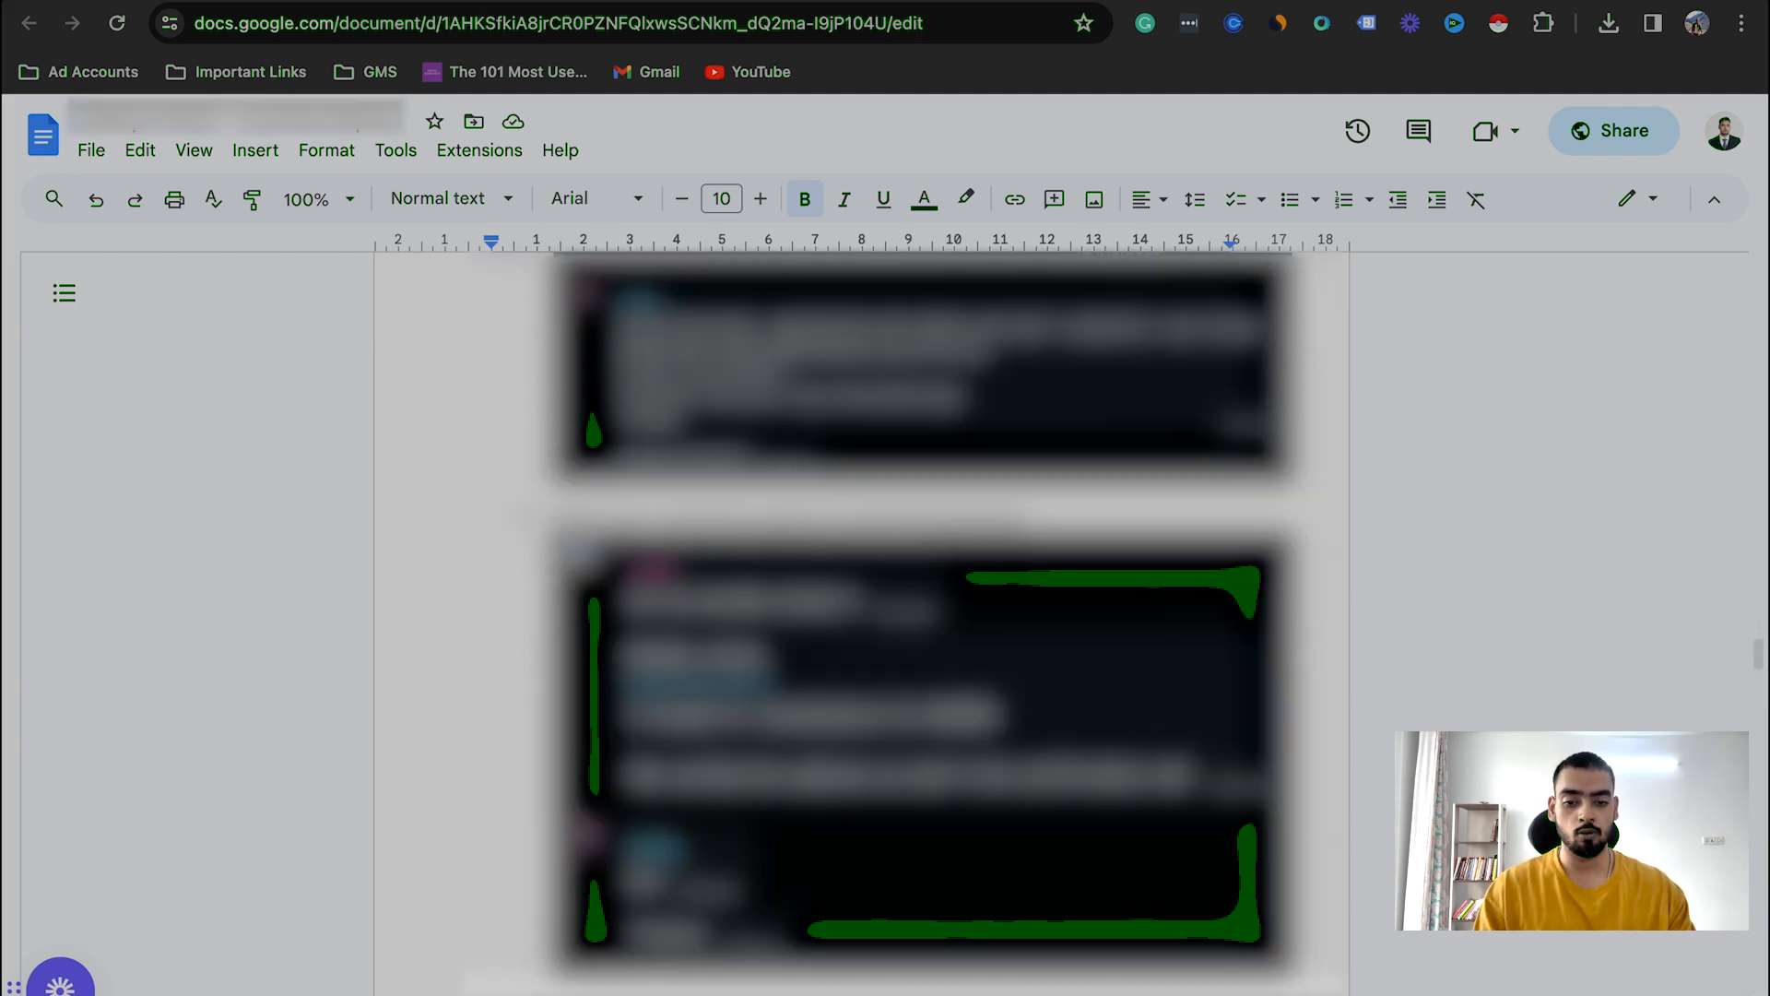
{"action": "scroll", "coordinate": [922, 599], "scroll_direction": "down", "scroll_amount": 10}
{"action": "scroll", "coordinate": [922, 599], "scroll_direction": "down", "scroll_amount": 10}
{"action": "scroll", "coordinate": [922, 600], "scroll_direction": "down", "scroll_amount": 15}
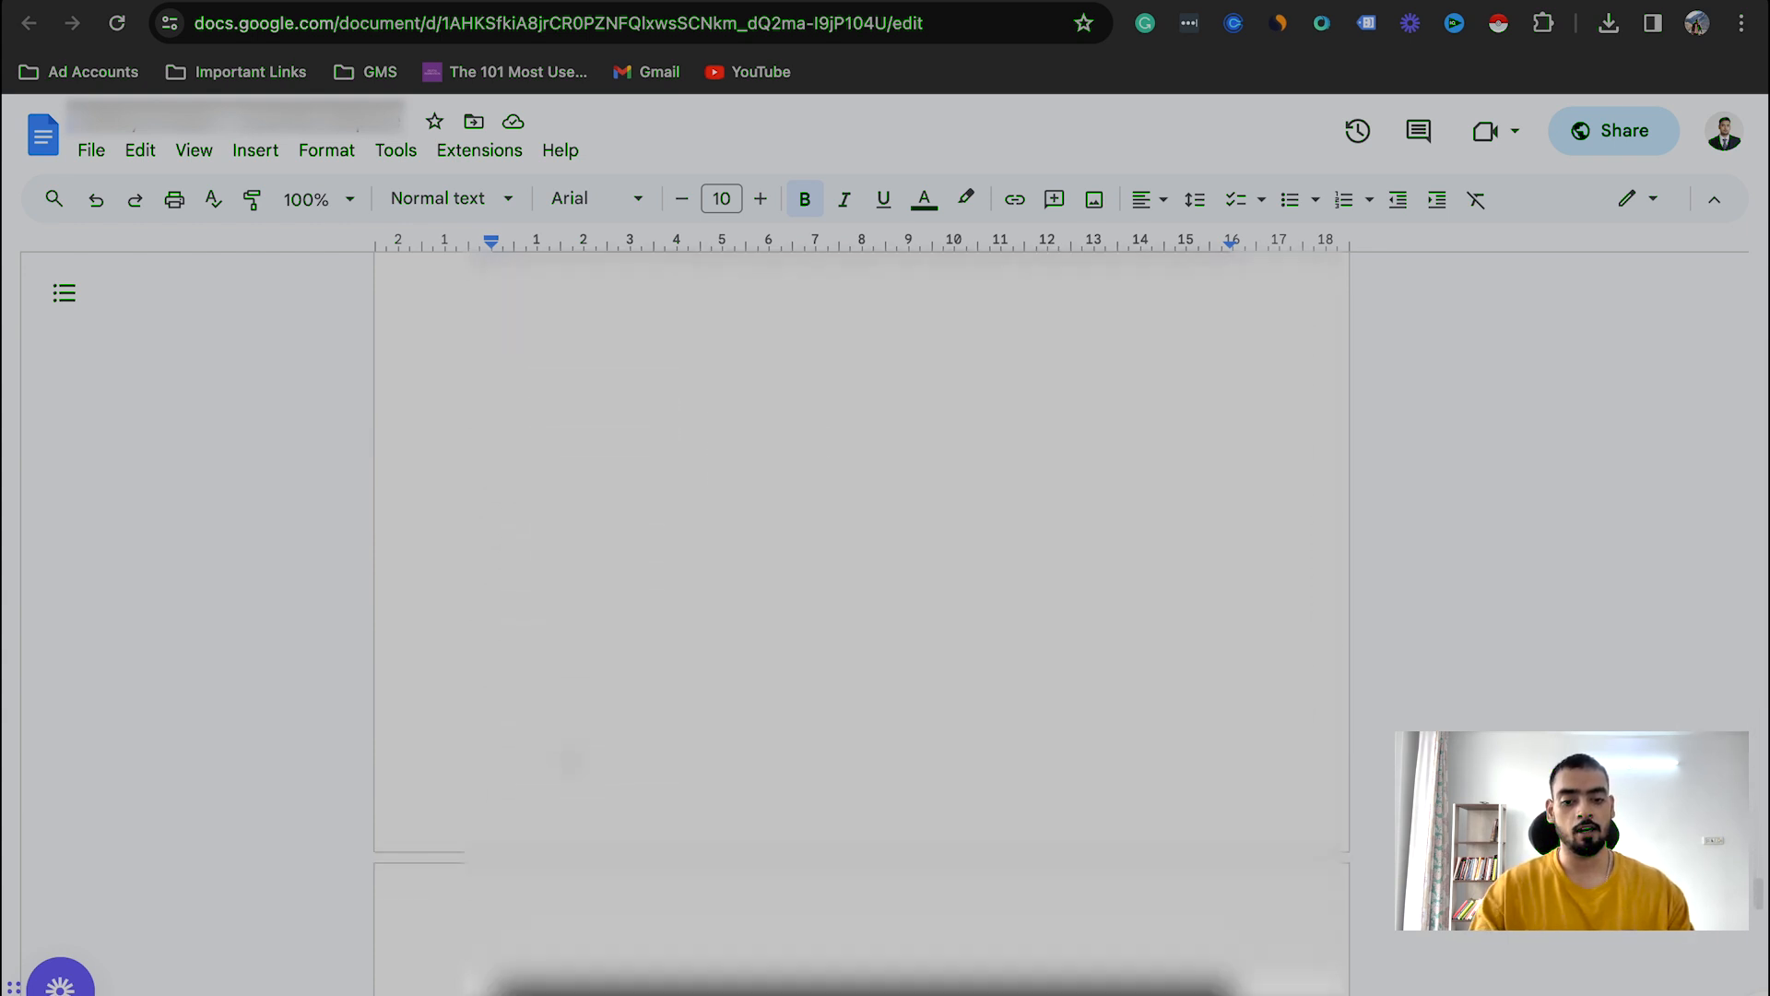
{"action": "scroll", "coordinate": [922, 599], "scroll_direction": "down", "scroll_amount": 15}
{"action": "scroll", "coordinate": [647, 645], "scroll_direction": "up", "scroll_amount": 6}
{"action": "scroll", "coordinate": [647, 696], "scroll_direction": "down", "scroll_amount": 6}
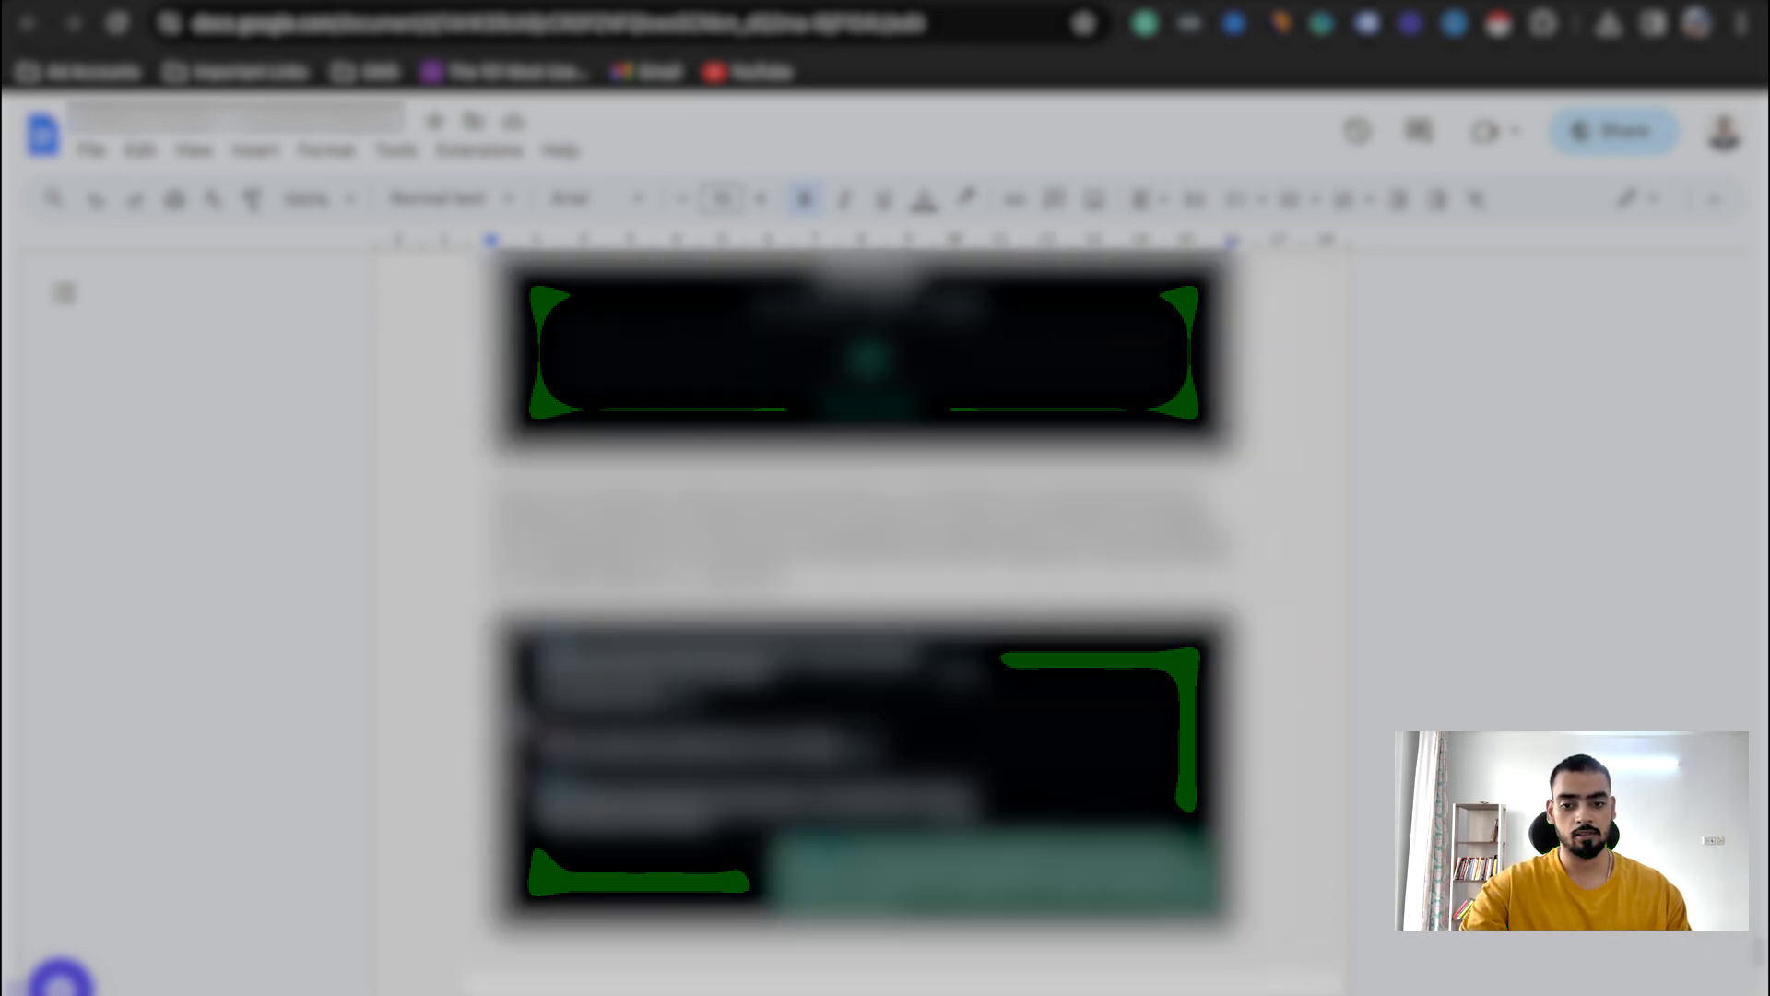
{"action": "scroll", "coordinate": [864, 599], "scroll_direction": "down", "scroll_amount": 10}
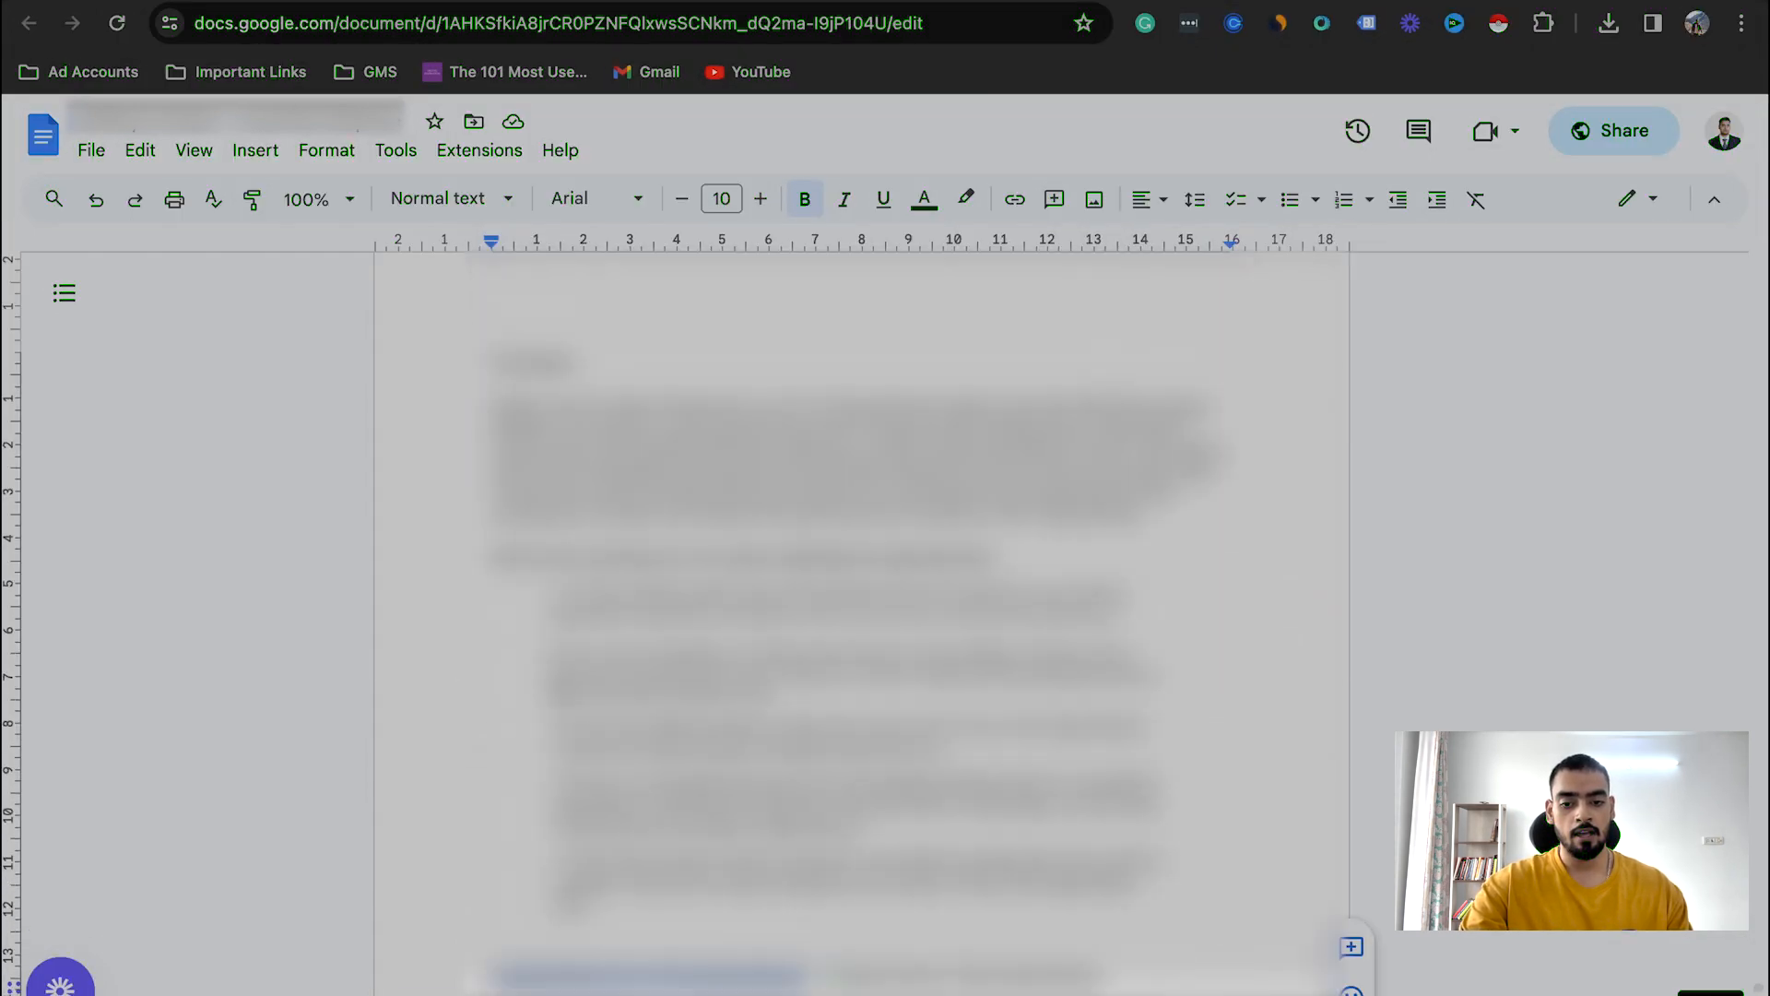
{"action": "scroll", "coordinate": [862, 599], "scroll_direction": "down", "scroll_amount": 3}
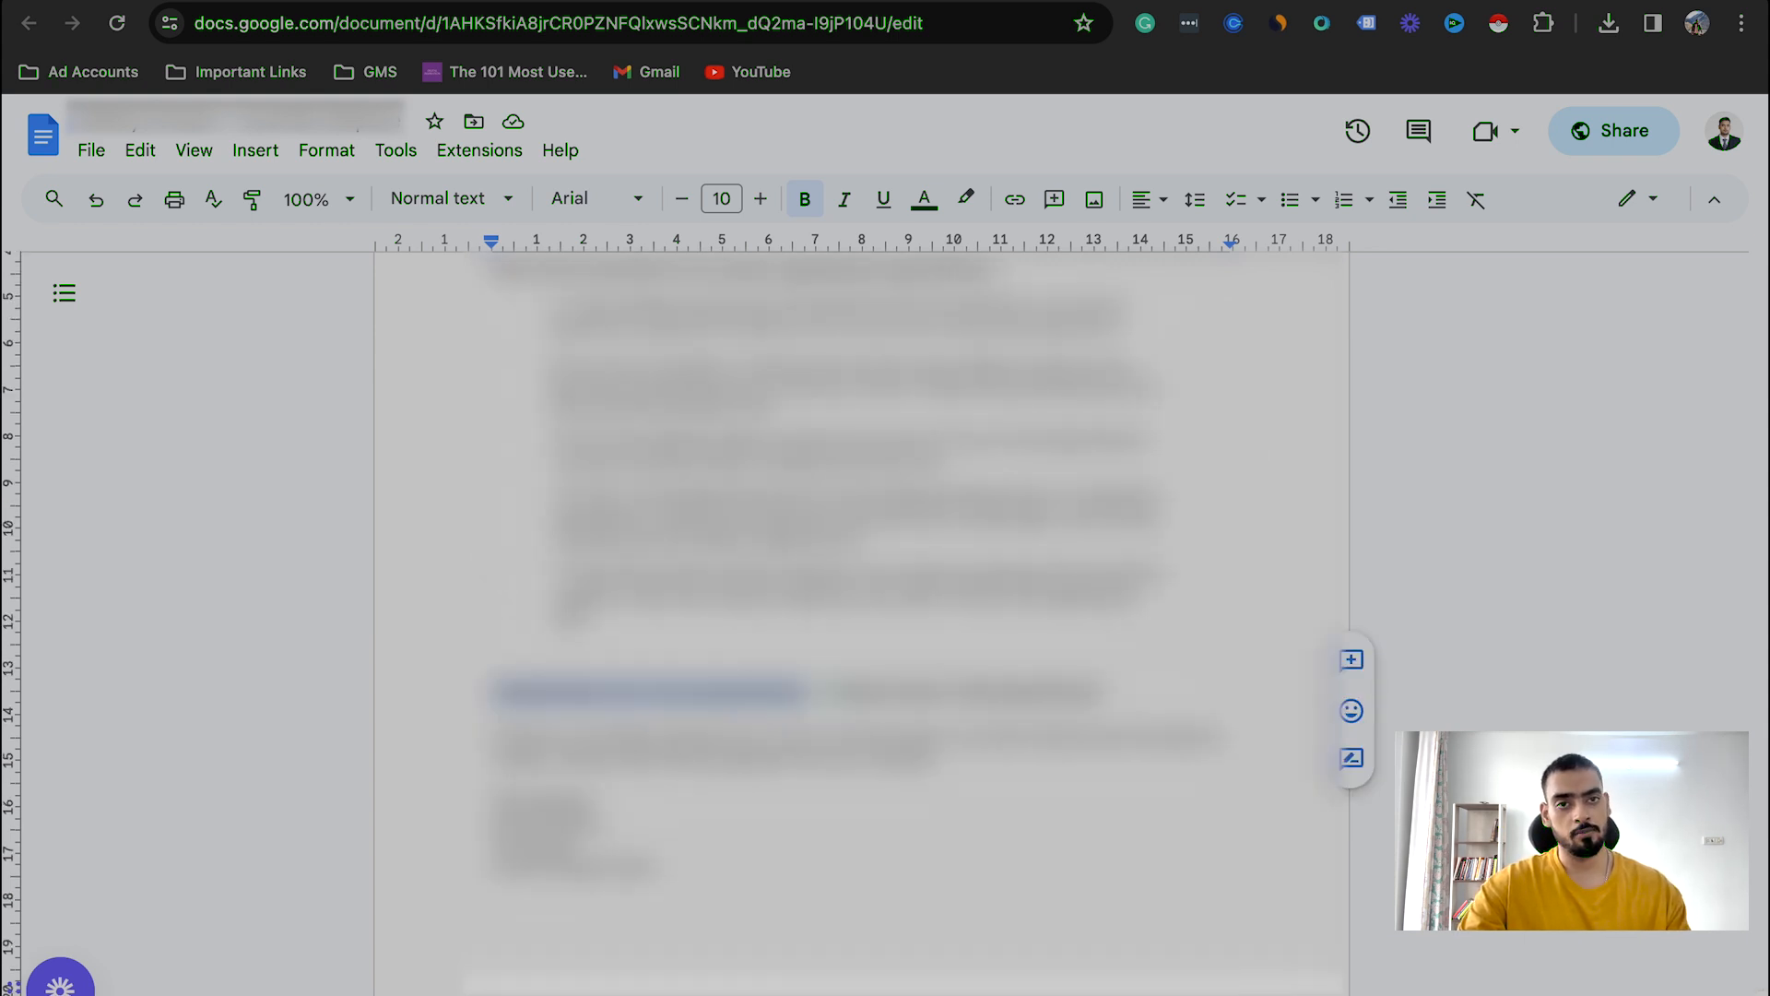
{"action": "mouse_move", "coordinate": [871, 691]}
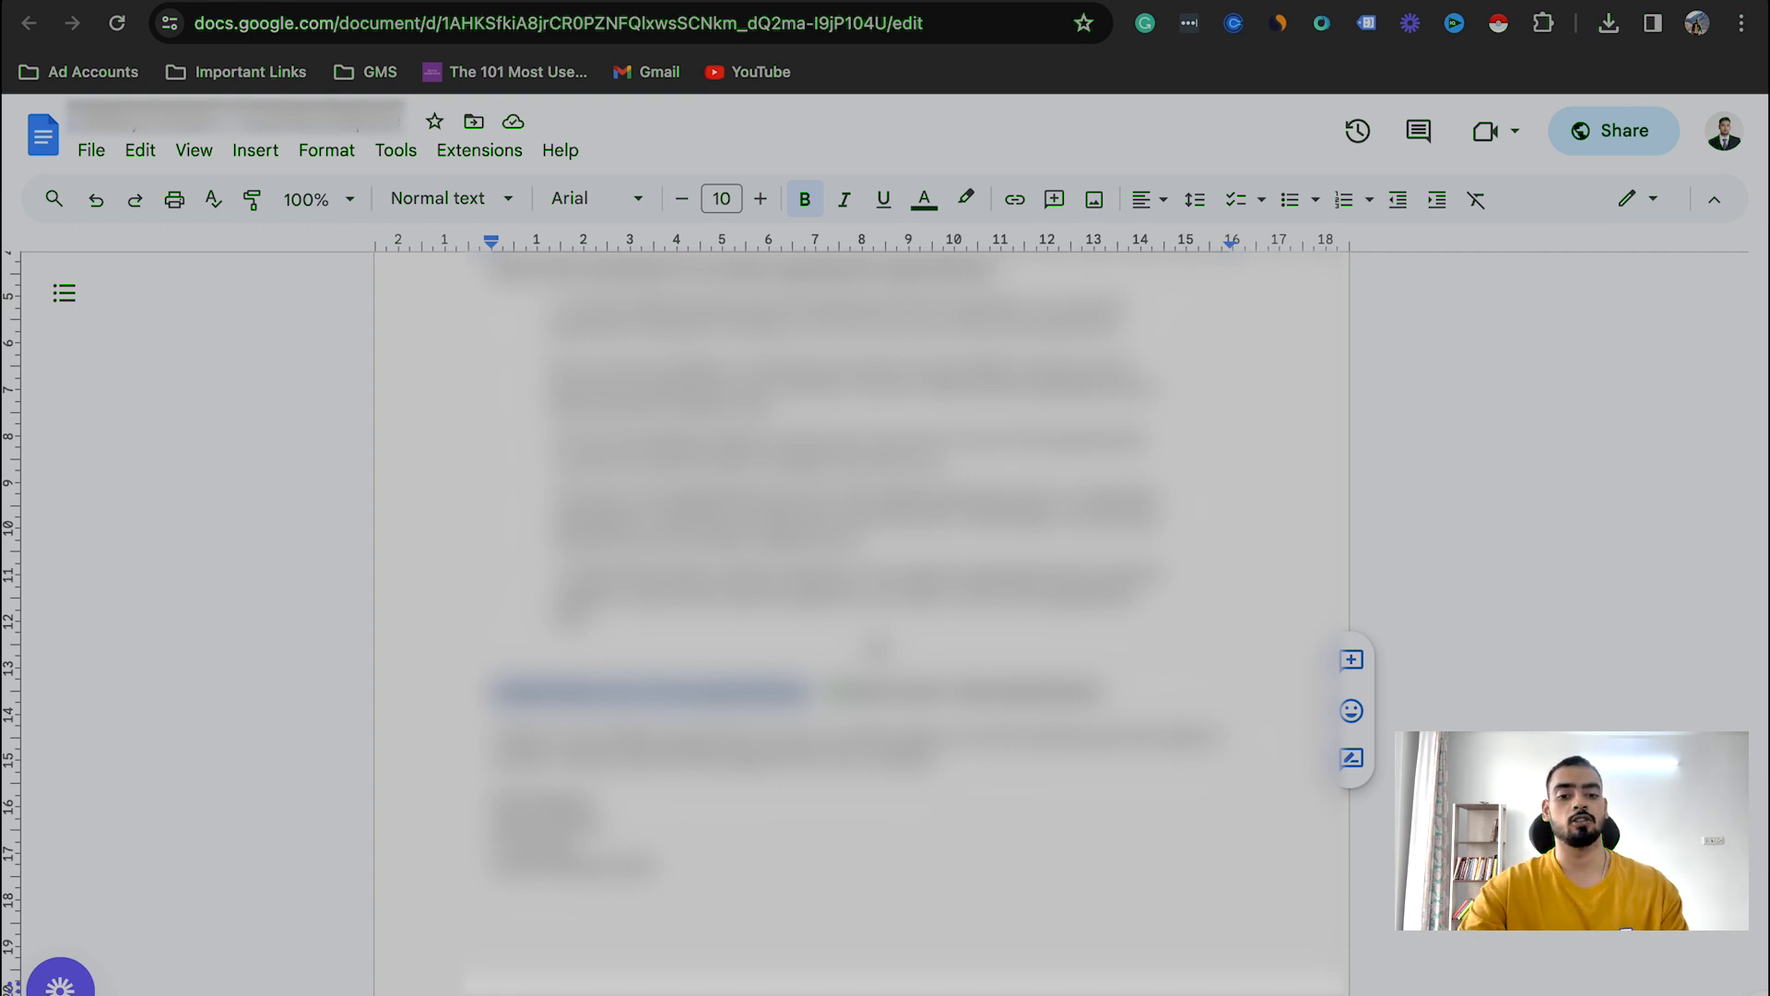
Step: Switch to the Google Sheets appointment tracker and examine its colour-coded rows and columns
{"action": "left_click", "coordinate": [944, 2]}
{"action": "scroll", "coordinate": [955, 579], "scroll_direction": "right", "scroll_amount": 8}
{"action": "scroll", "coordinate": [954, 579], "scroll_direction": "right", "scroll_amount": 15}
{"action": "scroll", "coordinate": [1087, 577], "scroll_direction": "left", "scroll_amount": 12}
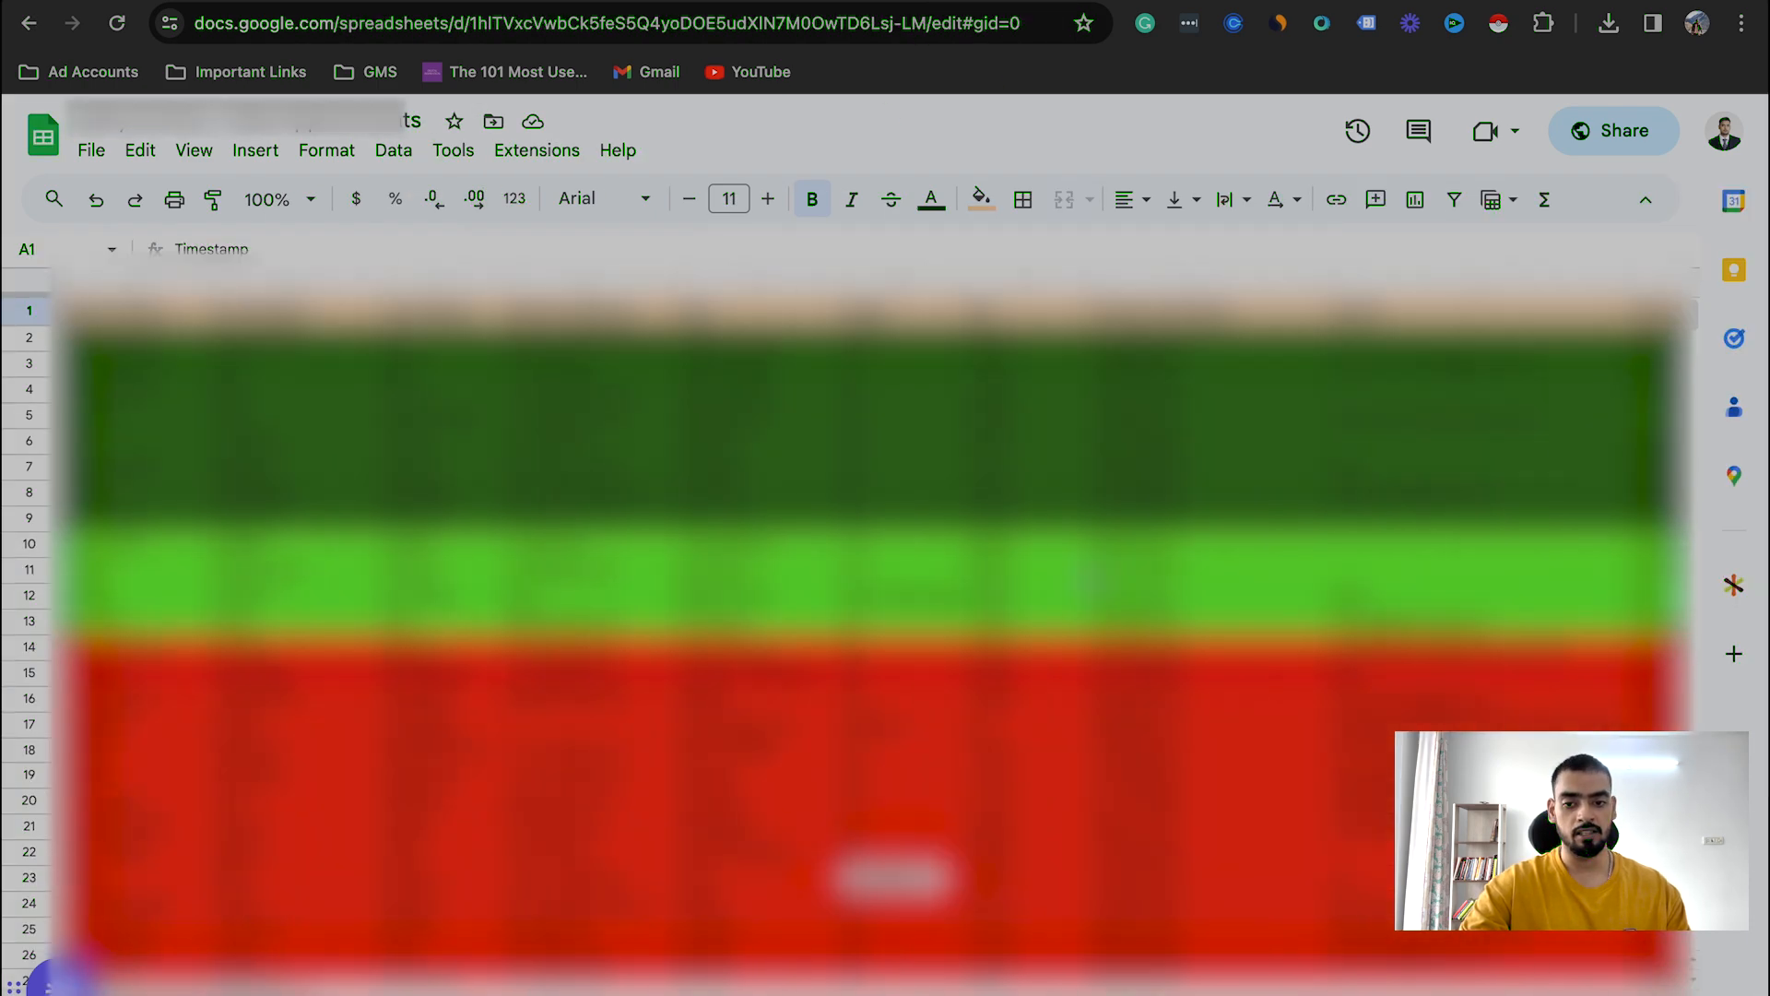
{"action": "scroll", "coordinate": [867, 609], "scroll_direction": "right", "scroll_amount": 8}
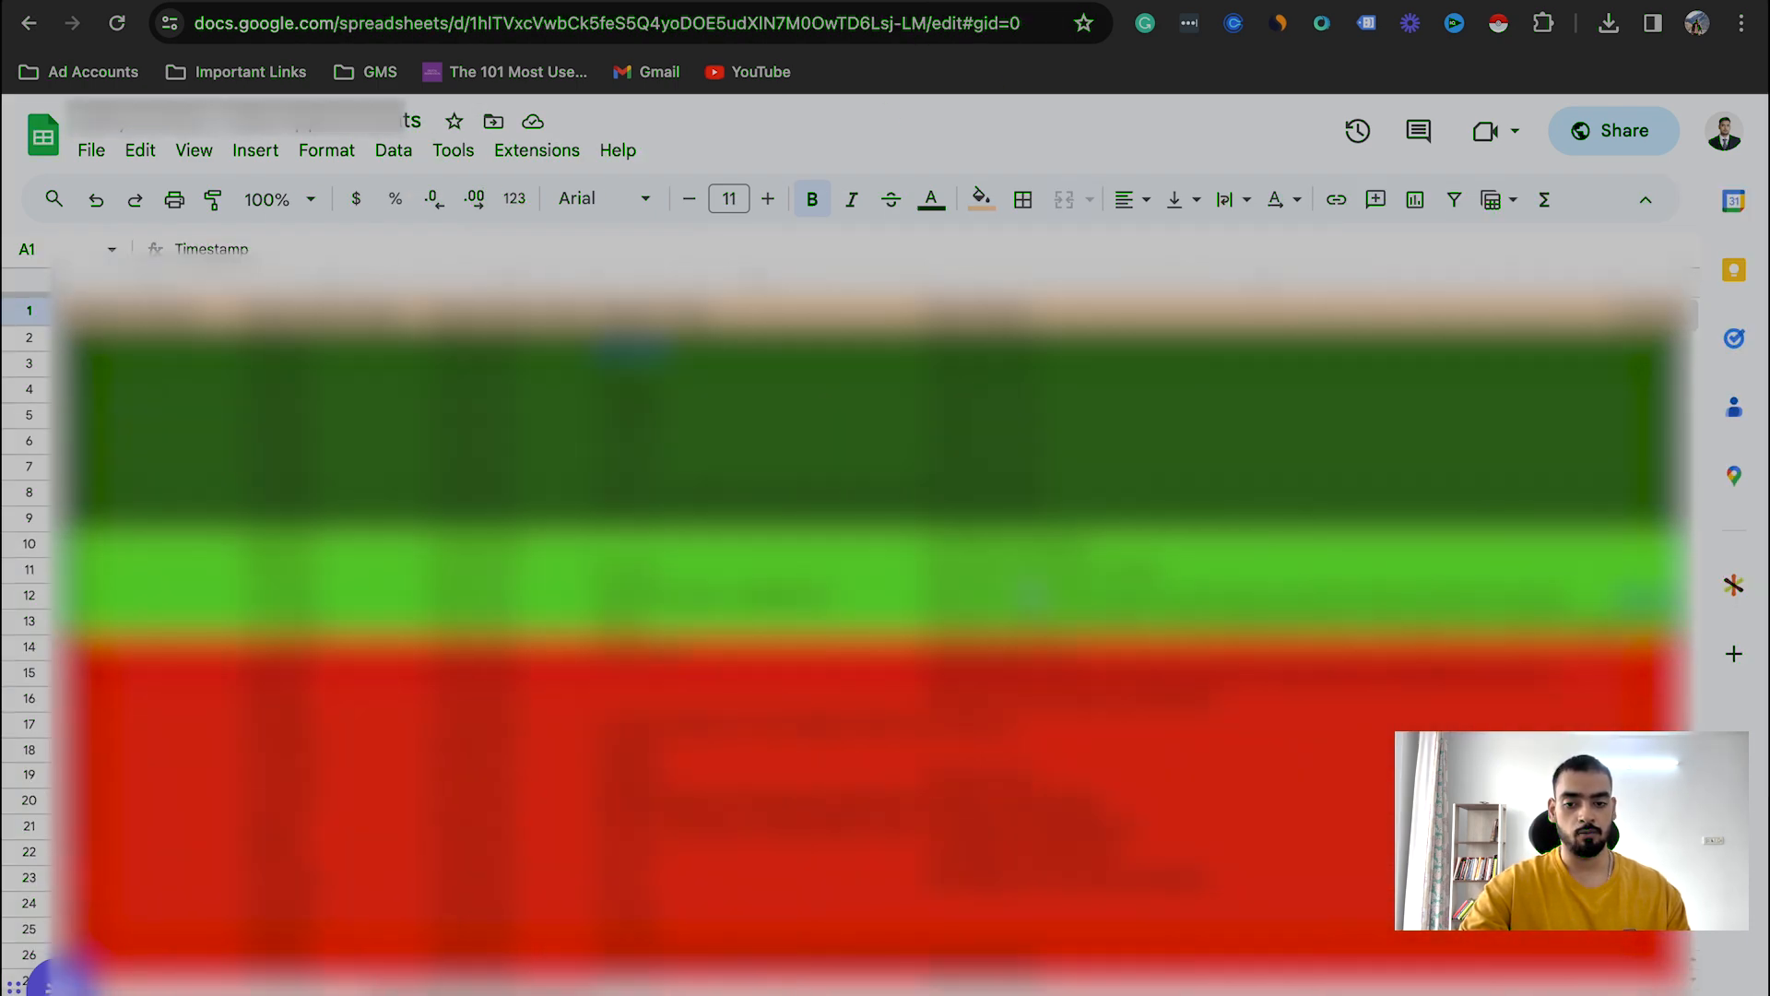
{"action": "scroll", "coordinate": [936, 723], "scroll_direction": "down", "scroll_amount": 2}
{"action": "scroll", "coordinate": [936, 723], "scroll_direction": "up", "scroll_amount": 2}
{"action": "scroll", "coordinate": [910, 680], "scroll_direction": "down", "scroll_amount": 1}
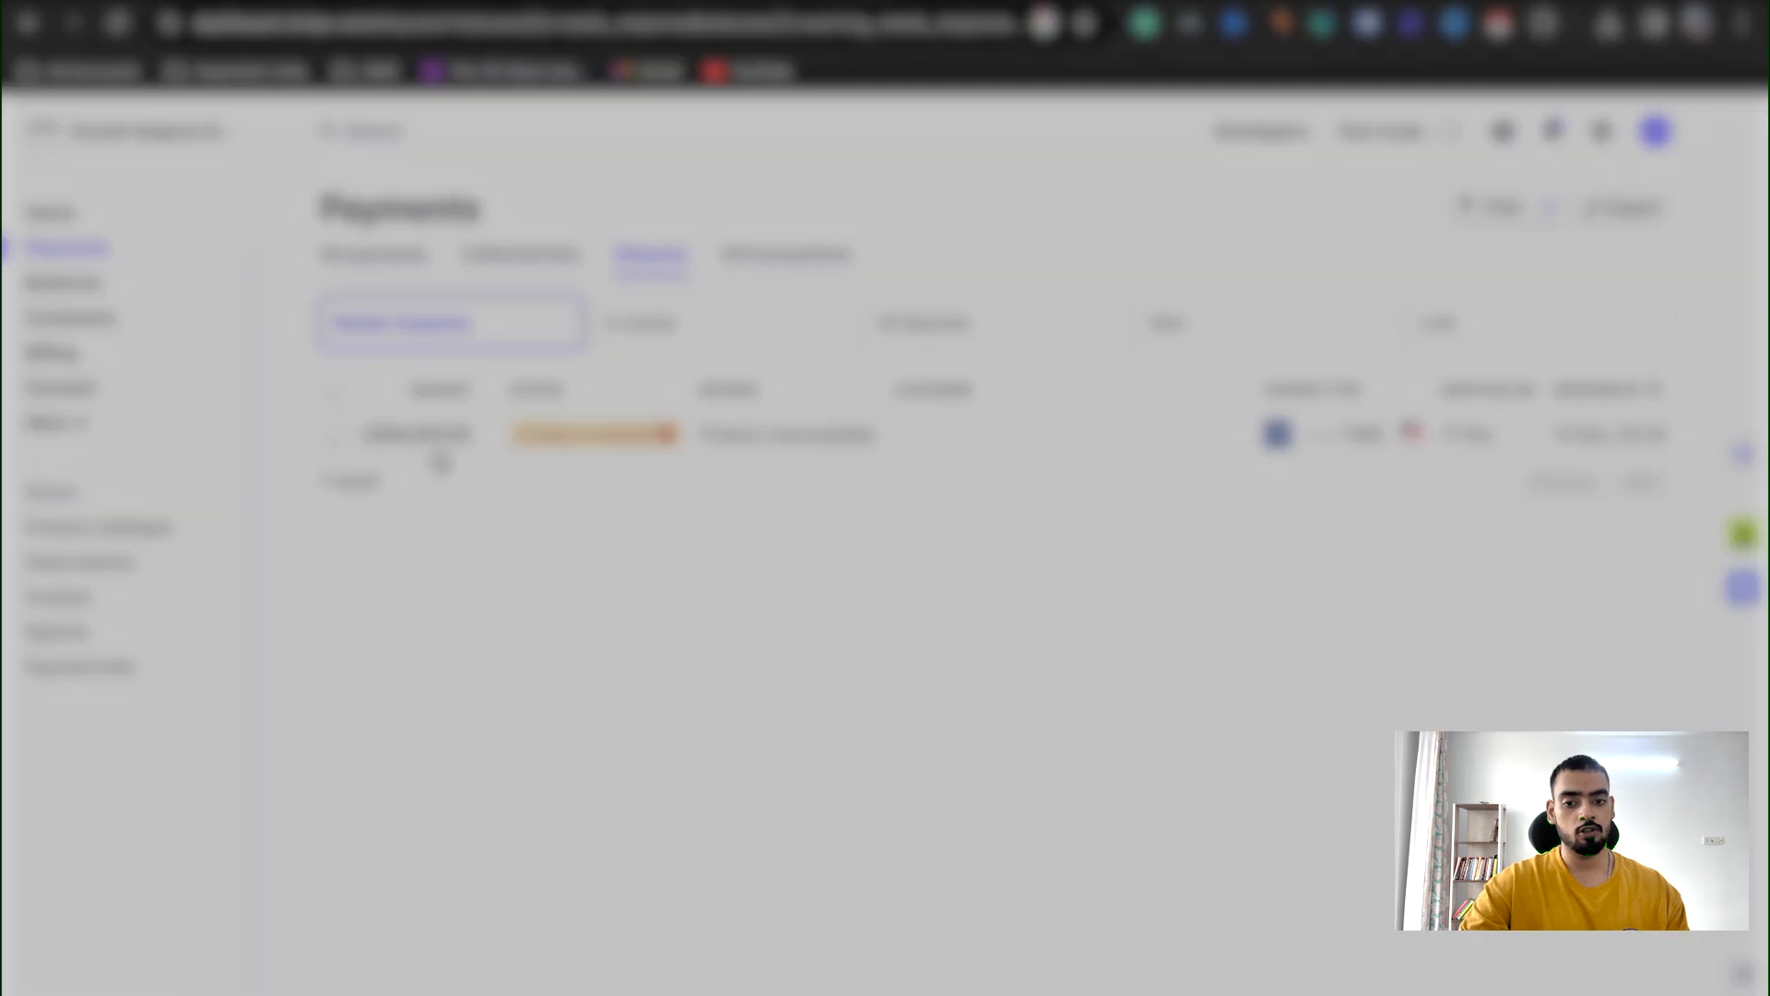
Step: Switch to the Stripe dashboard and open the dispute evidence form for the disputed US$4,000.00 payment
{"action": "left_click", "coordinate": [417, 438]}
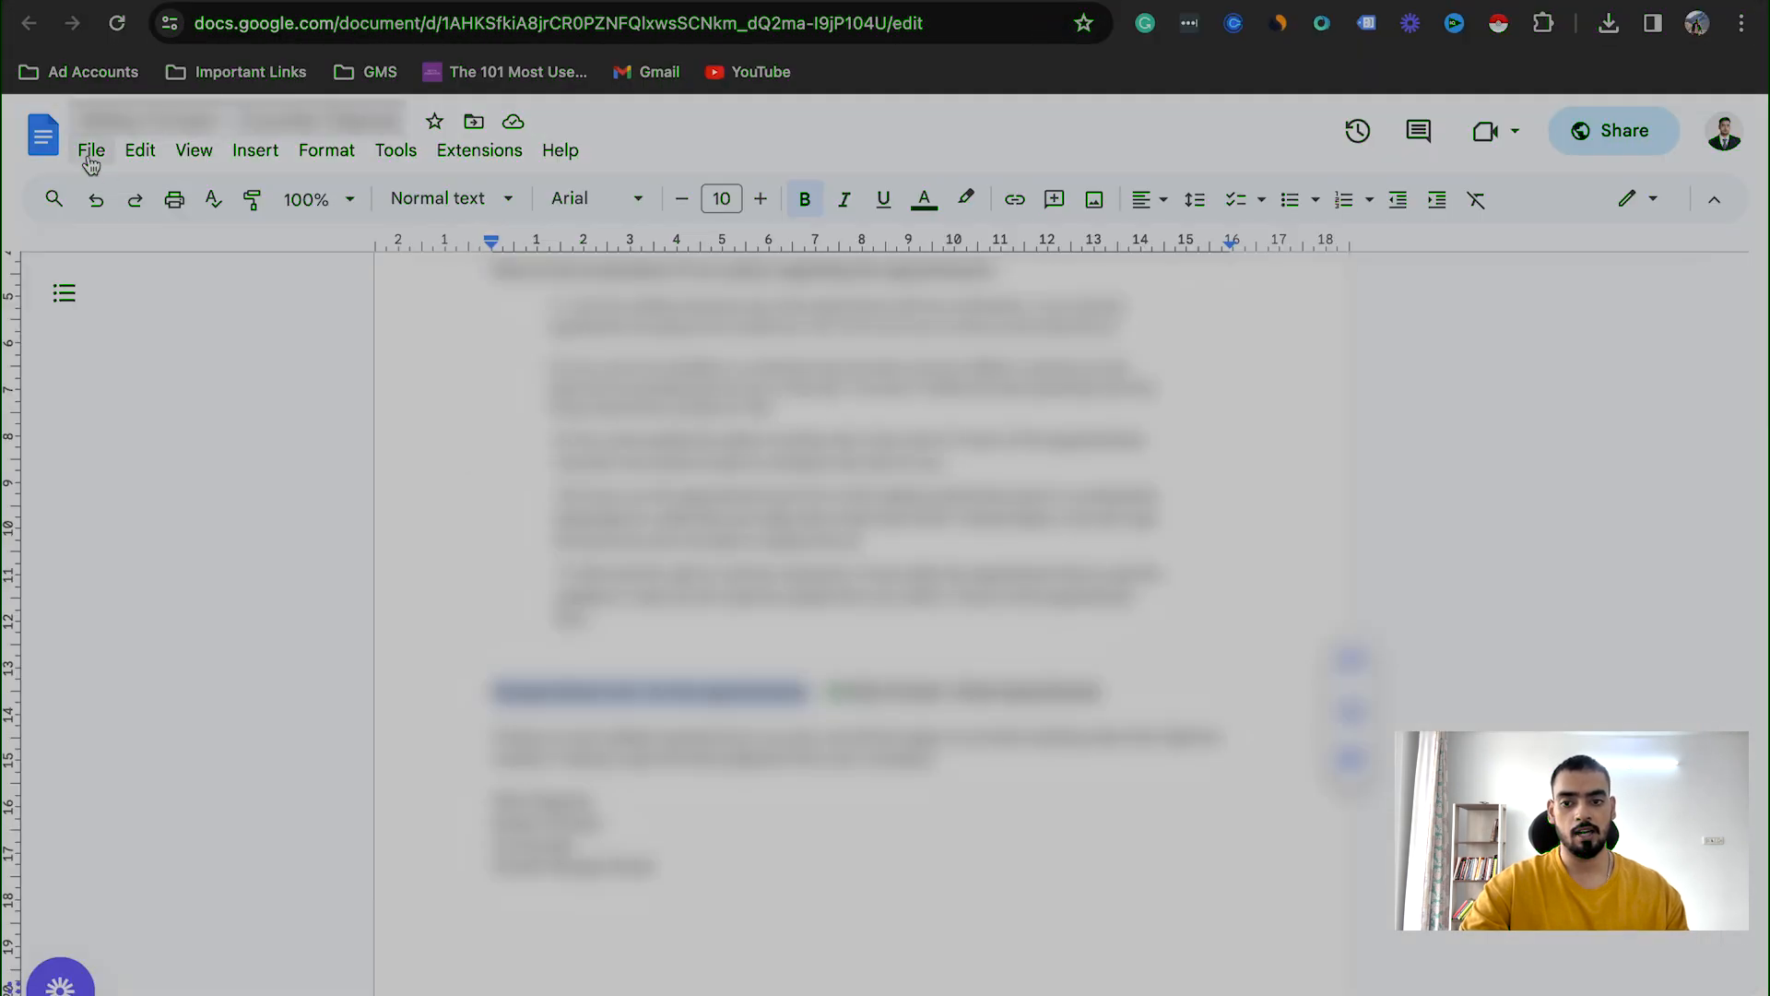
{"action": "left_click", "coordinate": [90, 151]}
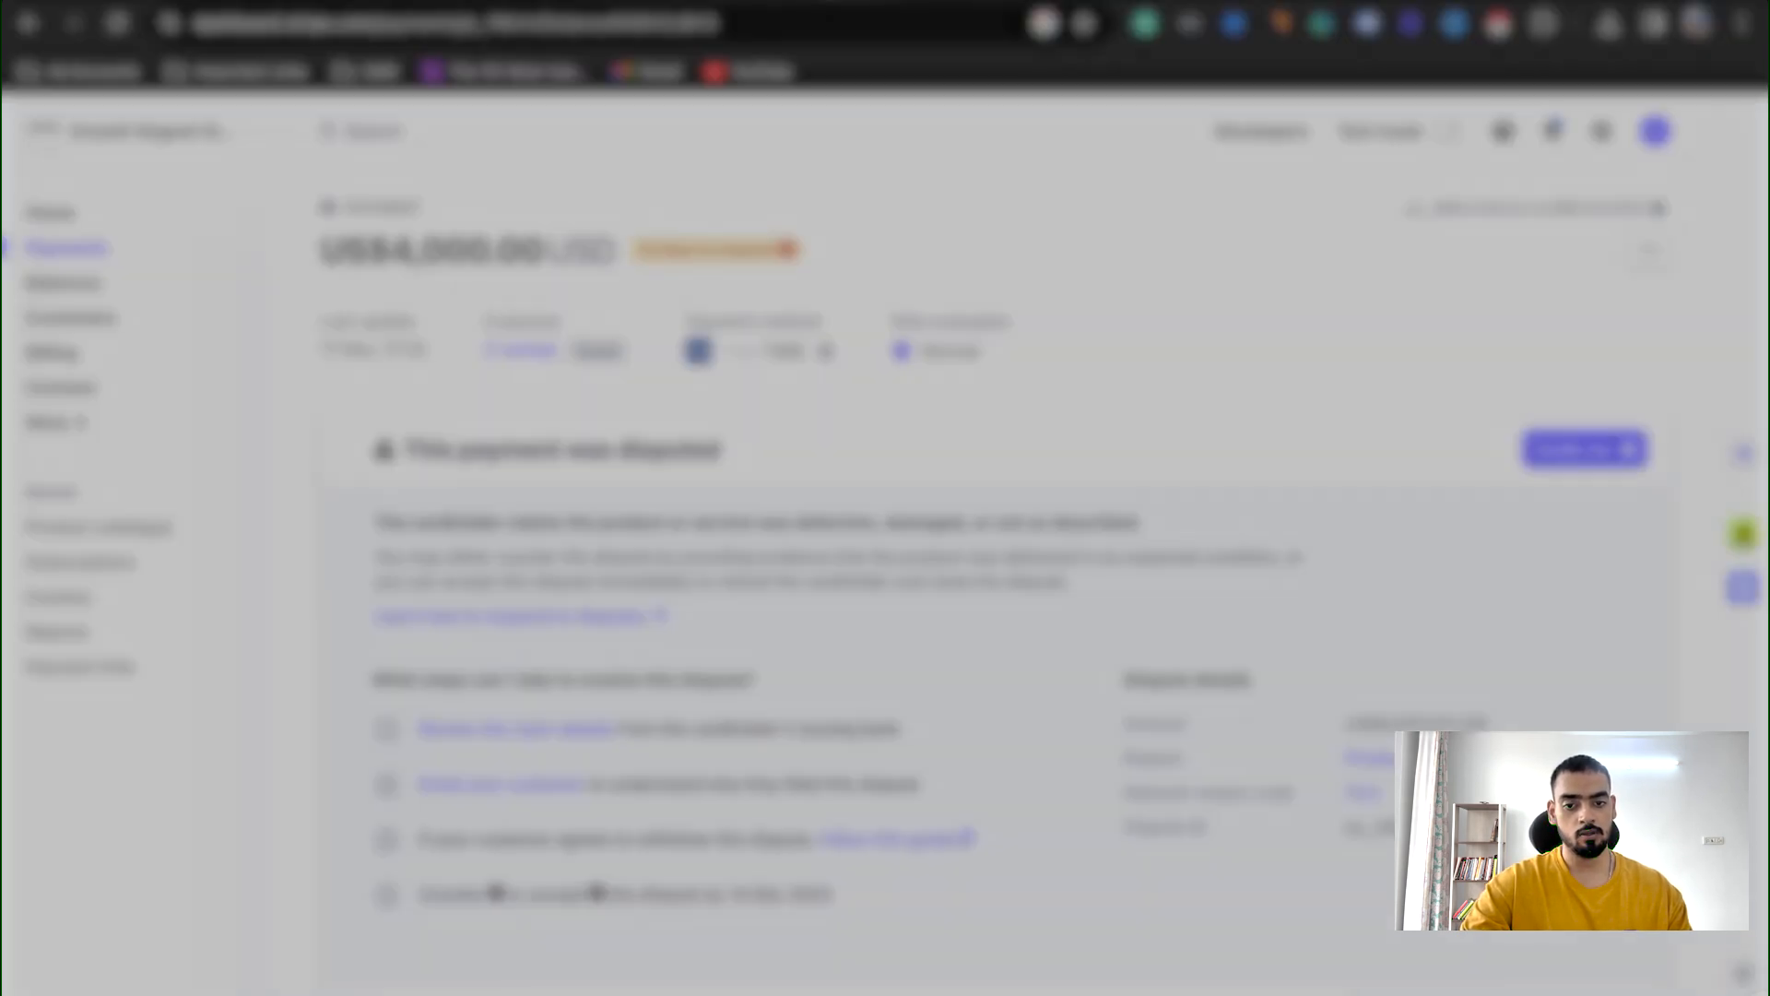
{"action": "scroll", "coordinate": [672, 651], "scroll_direction": "down", "scroll_amount": 3}
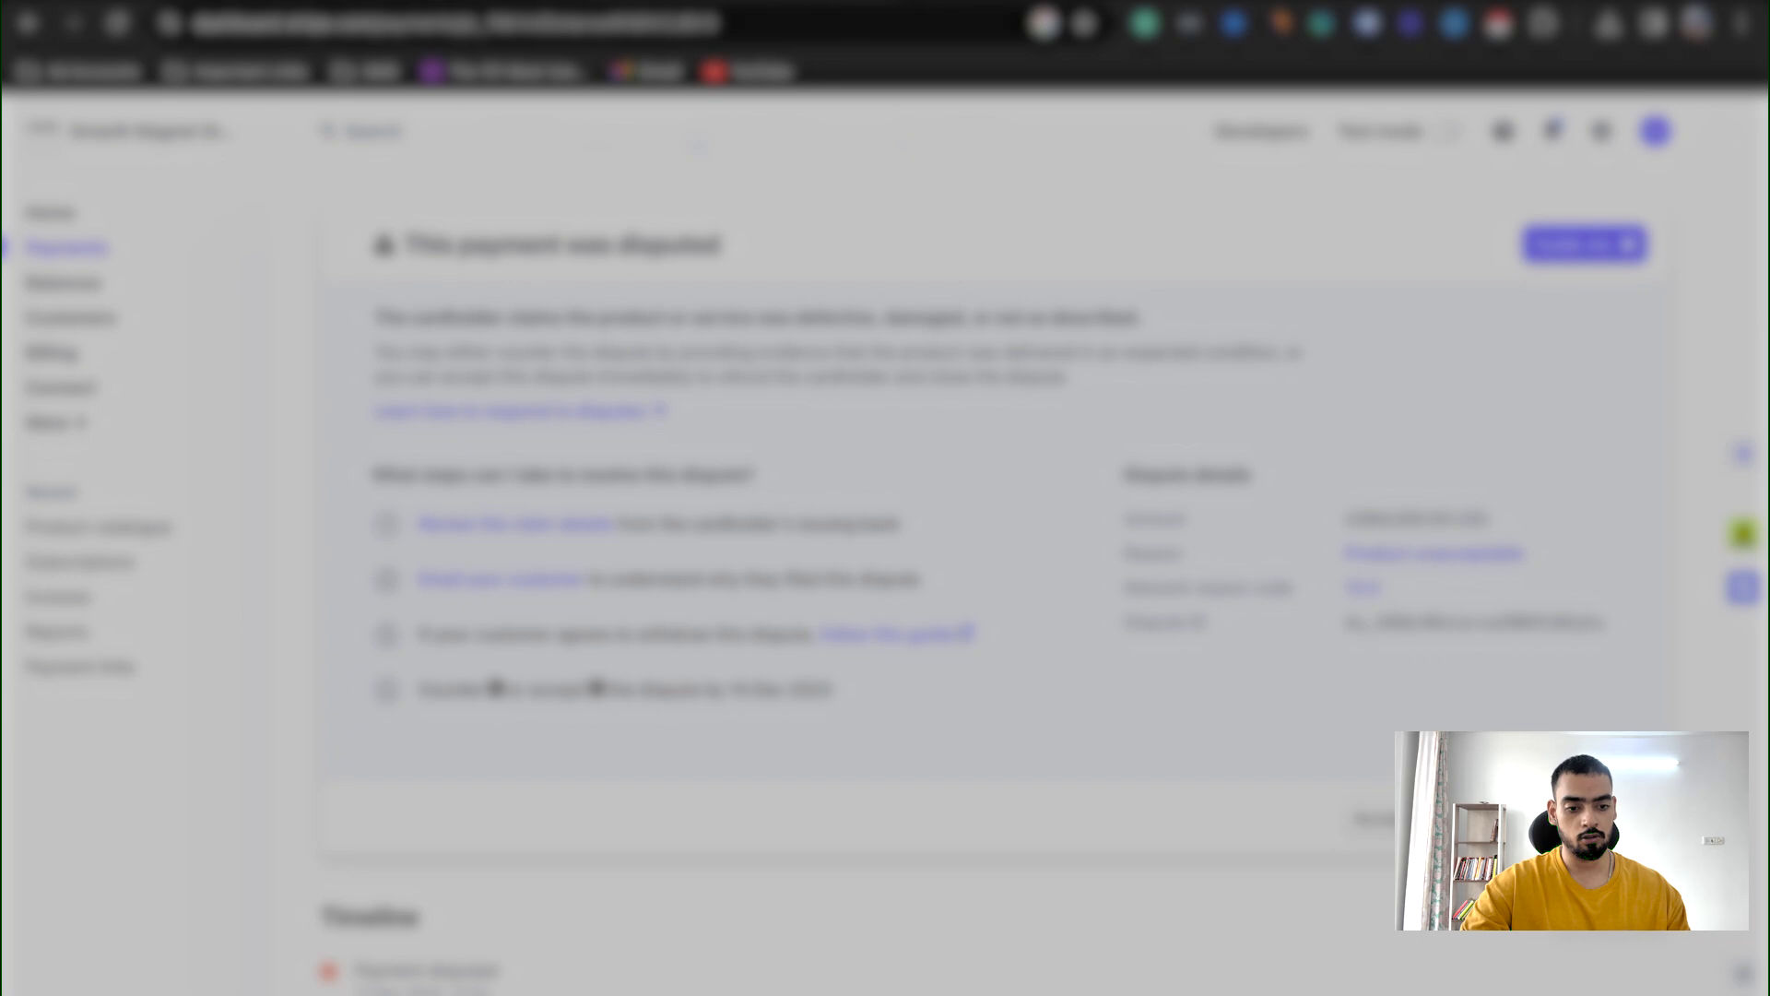
{"action": "left_click", "coordinate": [1569, 819]}
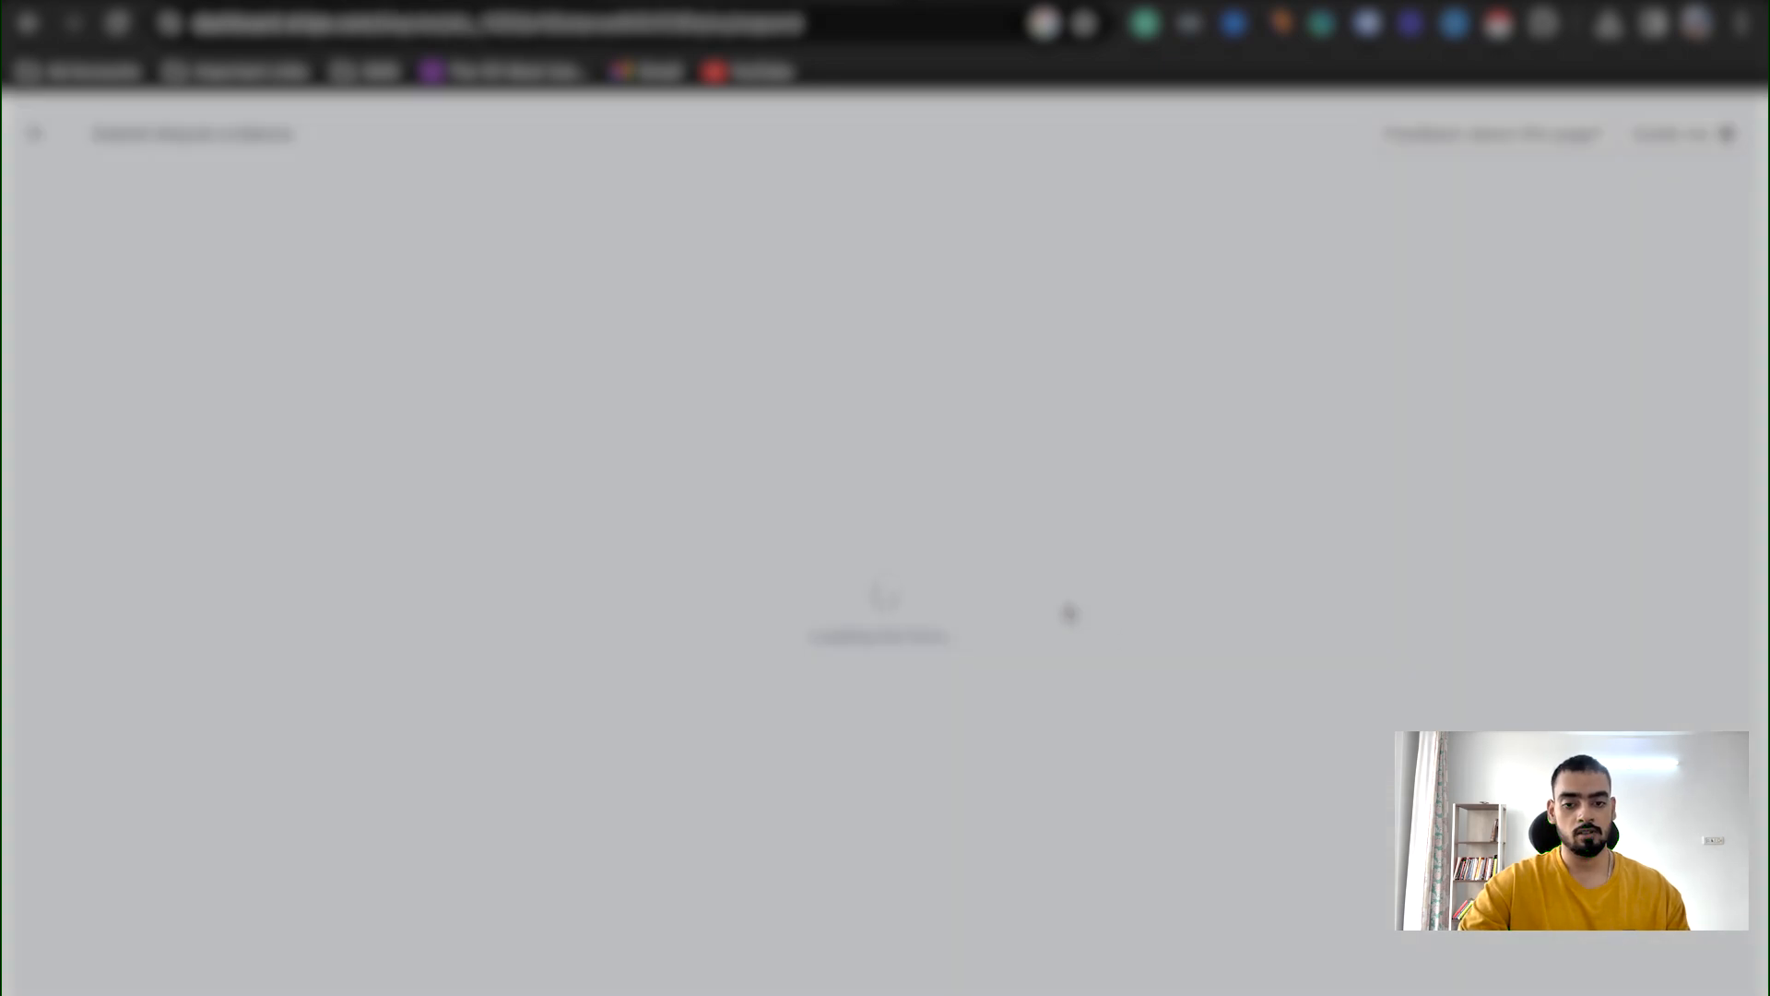
Step: Select "The cardholder received the product or service" as the reason for winning the dispute
{"action": "scroll", "coordinate": [791, 571], "scroll_direction": "down", "scroll_amount": 1}
{"action": "scroll", "coordinate": [791, 577], "scroll_direction": "down", "scroll_amount": 1}
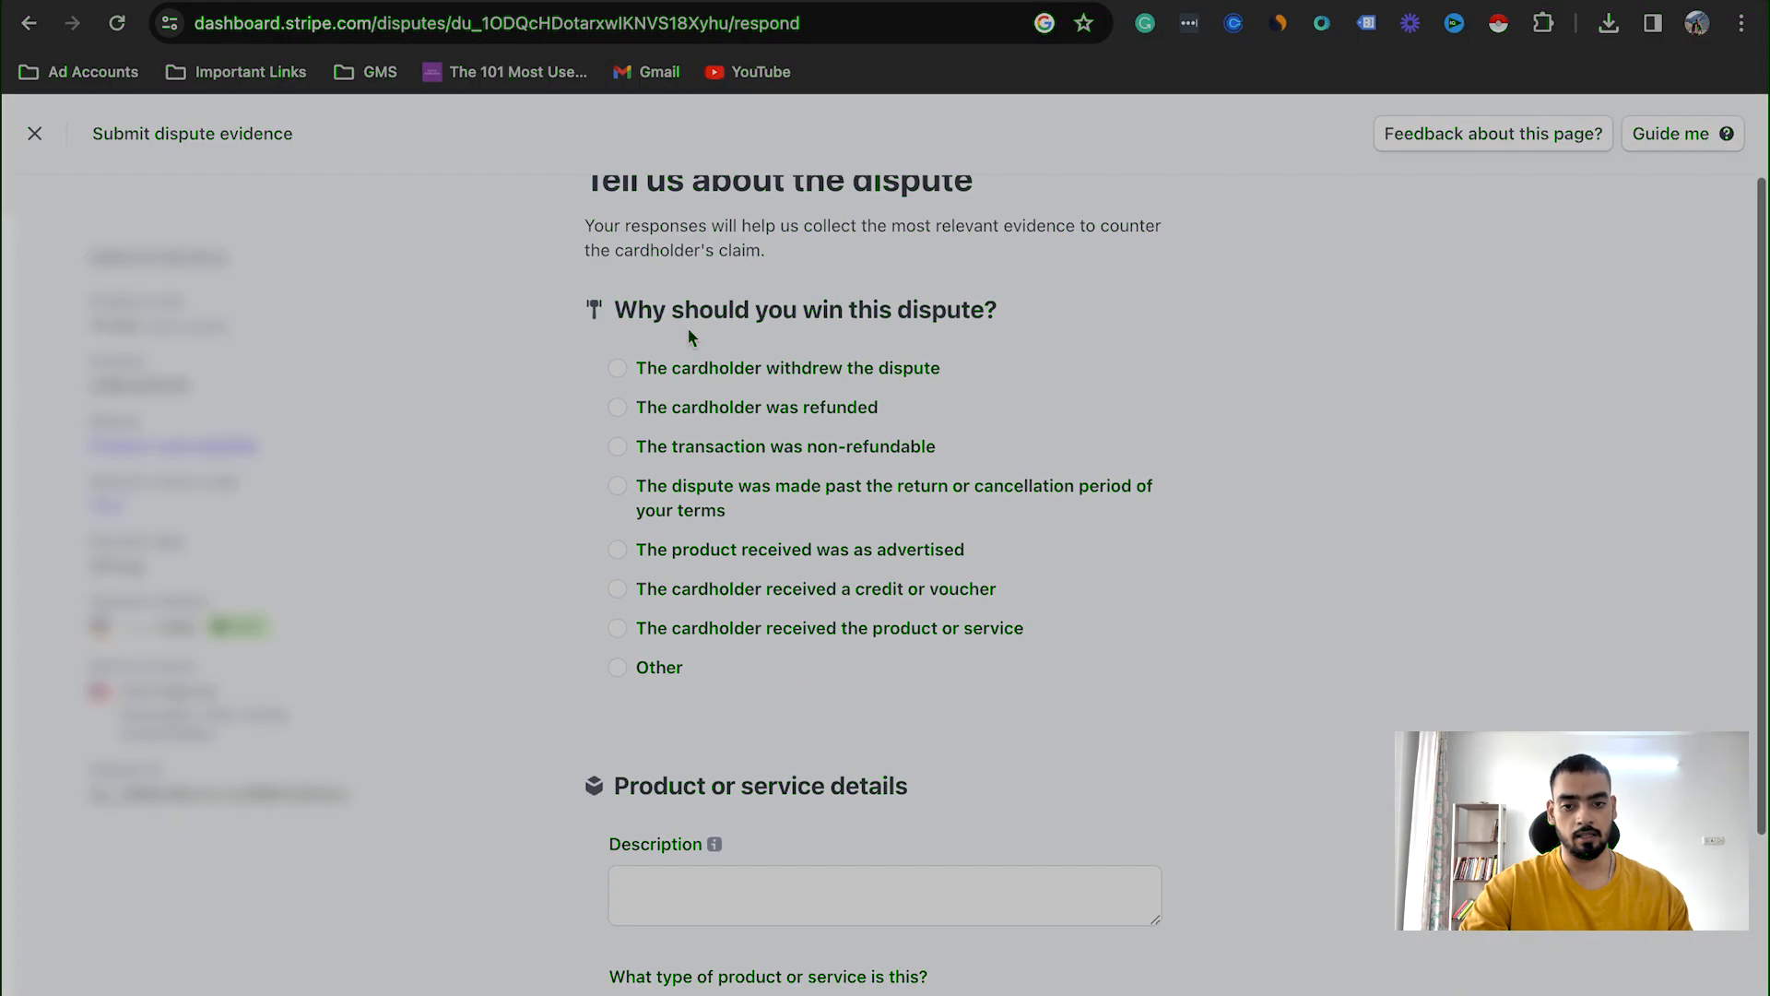
{"action": "scroll", "coordinate": [687, 328], "scroll_direction": "up", "scroll_amount": 2}
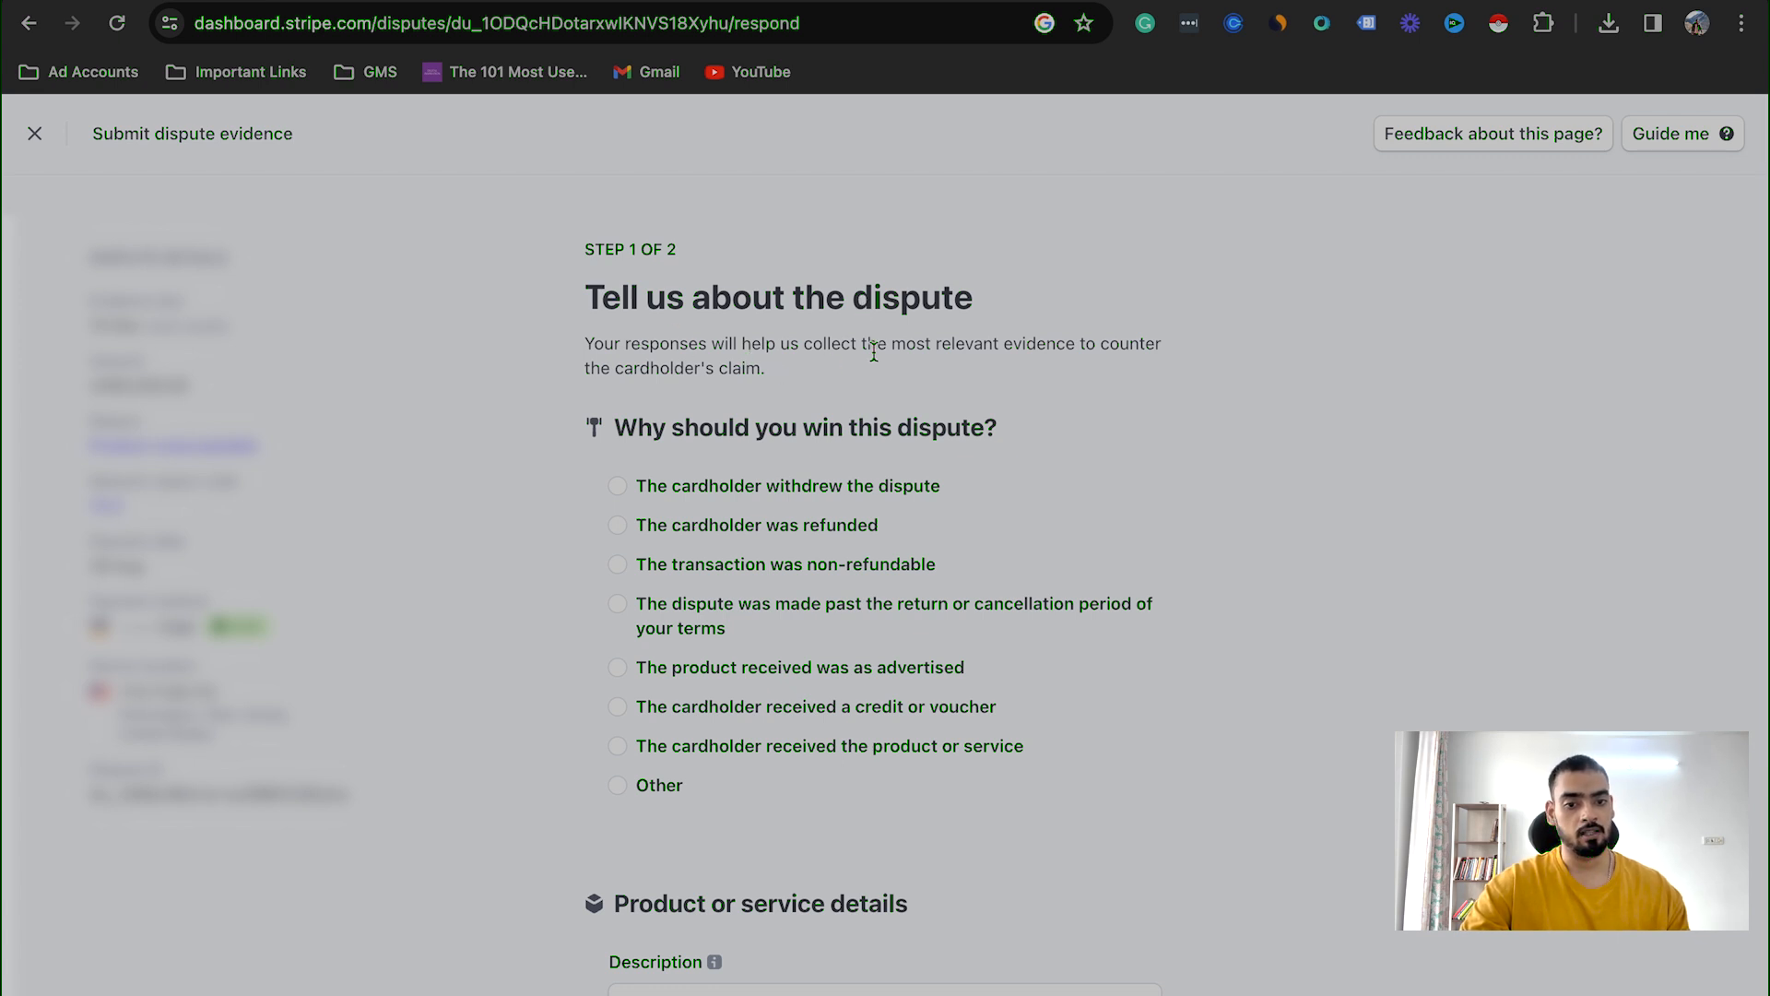
{"action": "scroll", "coordinate": [612, 564], "scroll_direction": "down", "scroll_amount": 1}
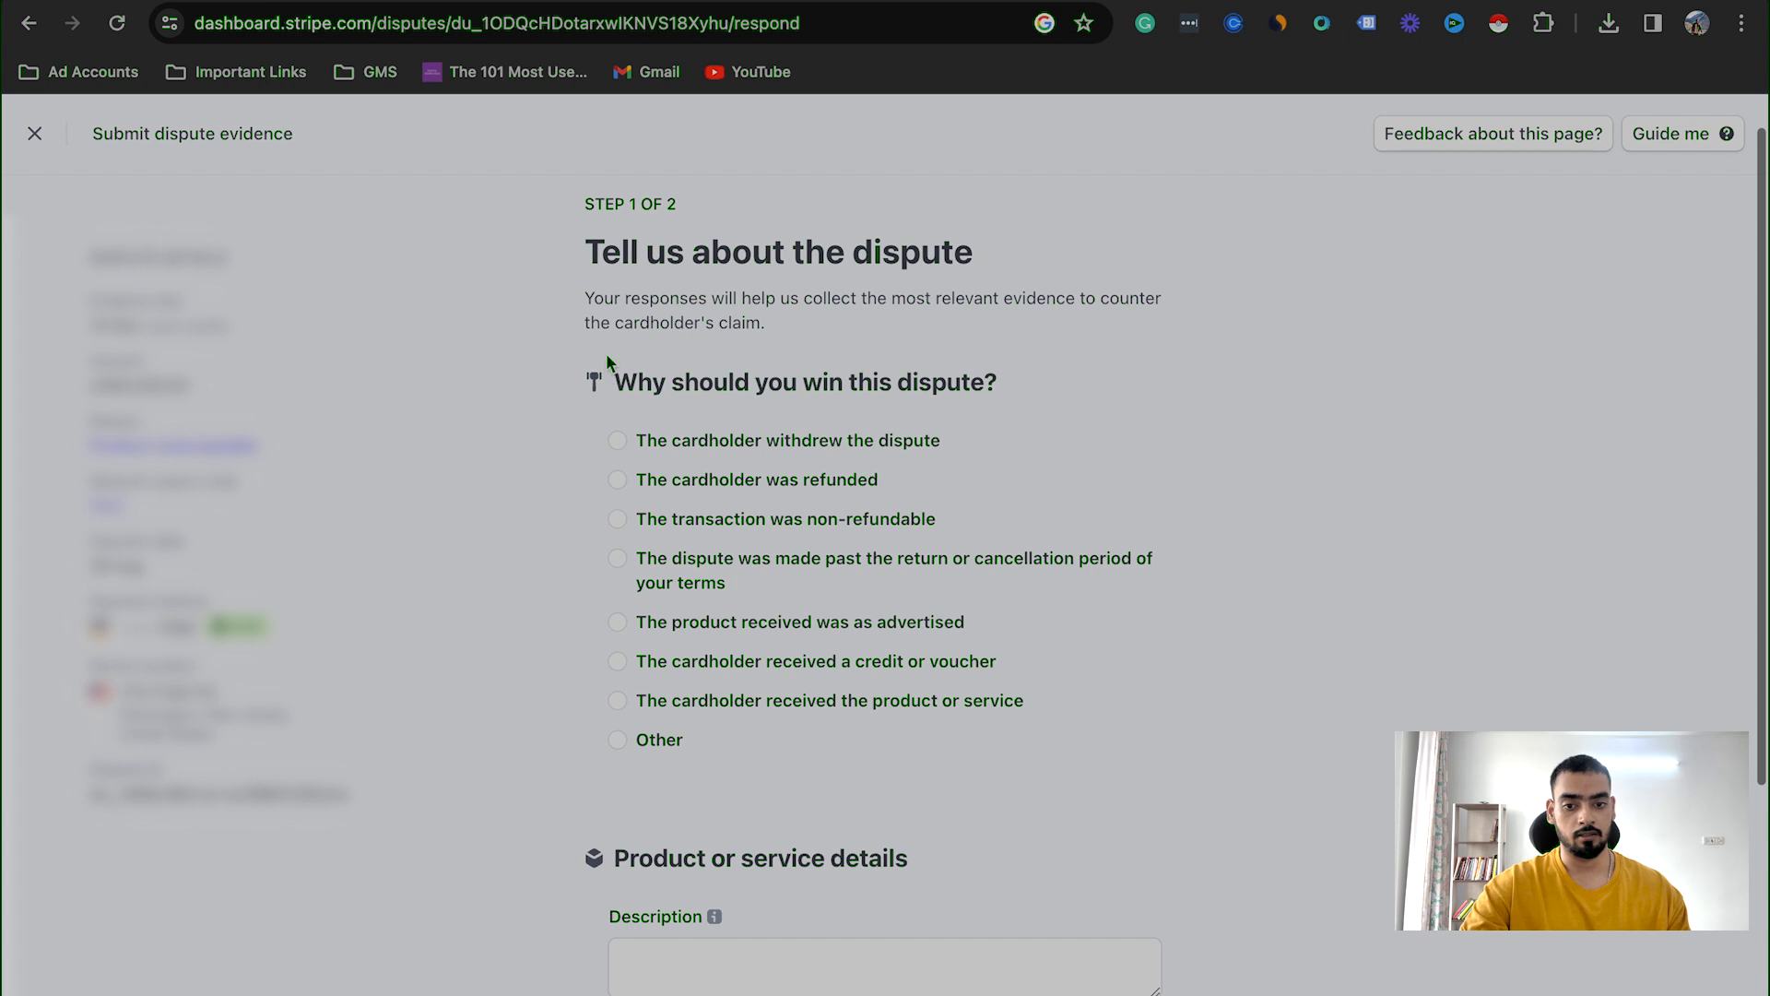
{"action": "scroll", "coordinate": [708, 384], "scroll_direction": "down", "scroll_amount": 1}
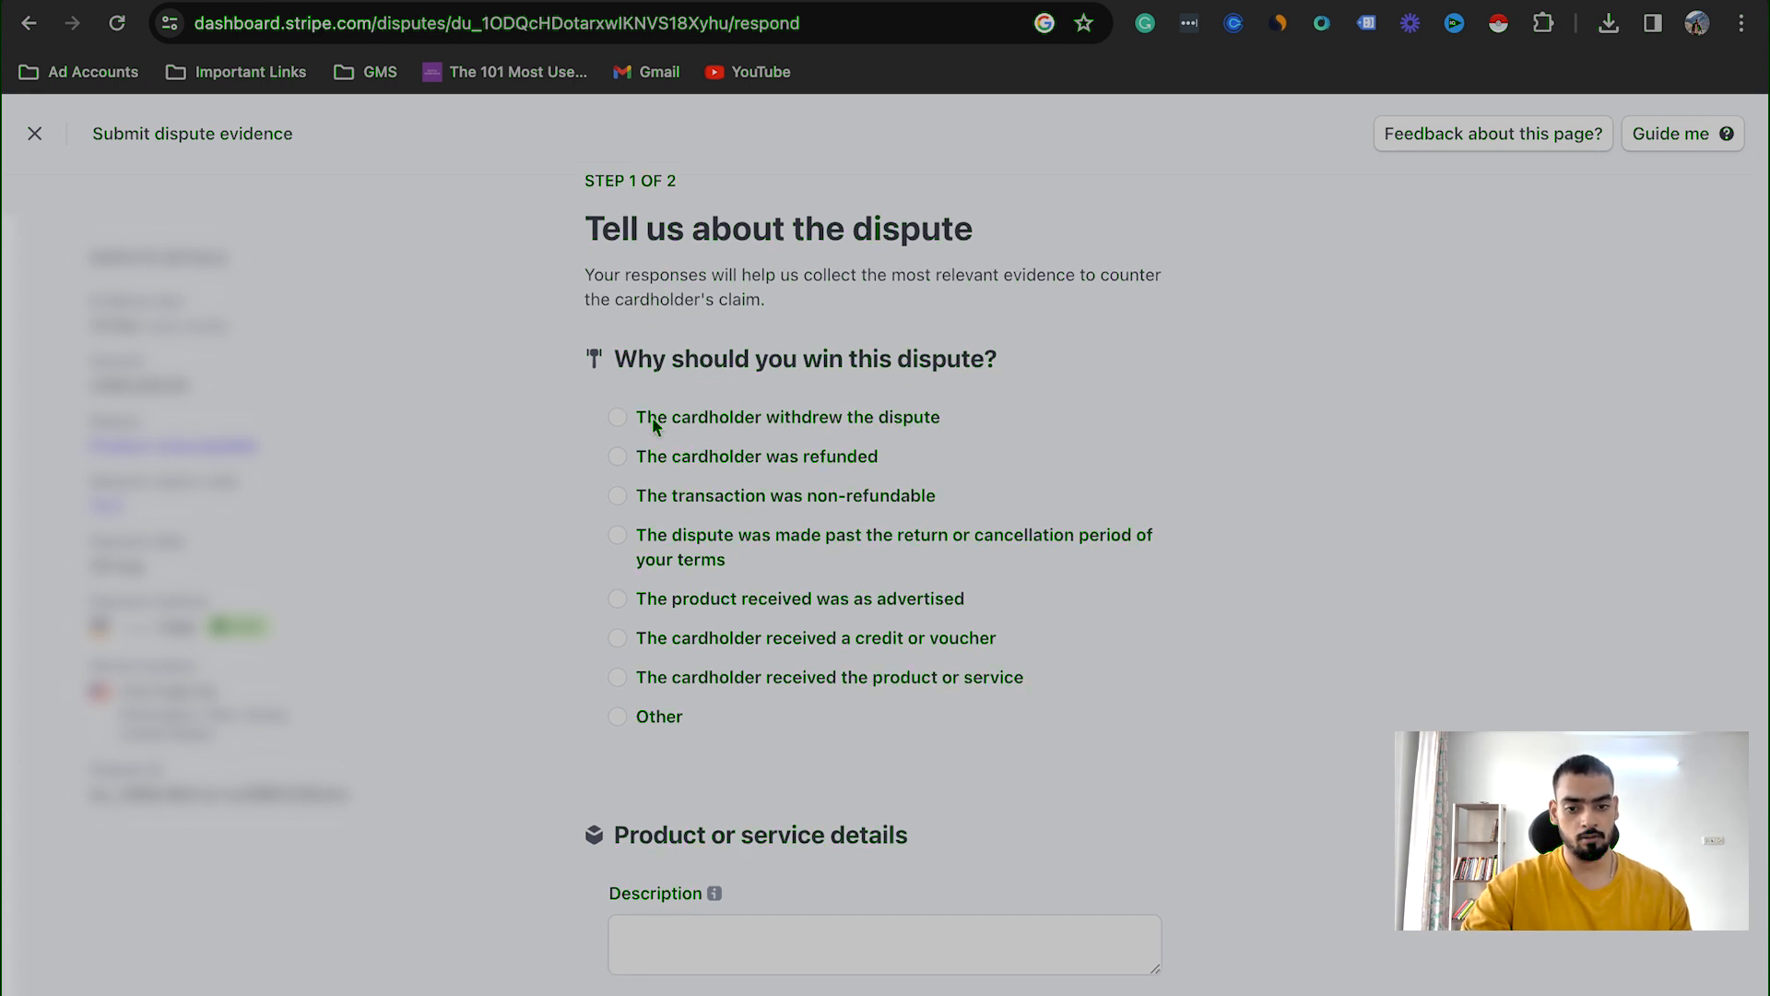
{"action": "scroll", "coordinate": [628, 483], "scroll_direction": "down", "scroll_amount": 1}
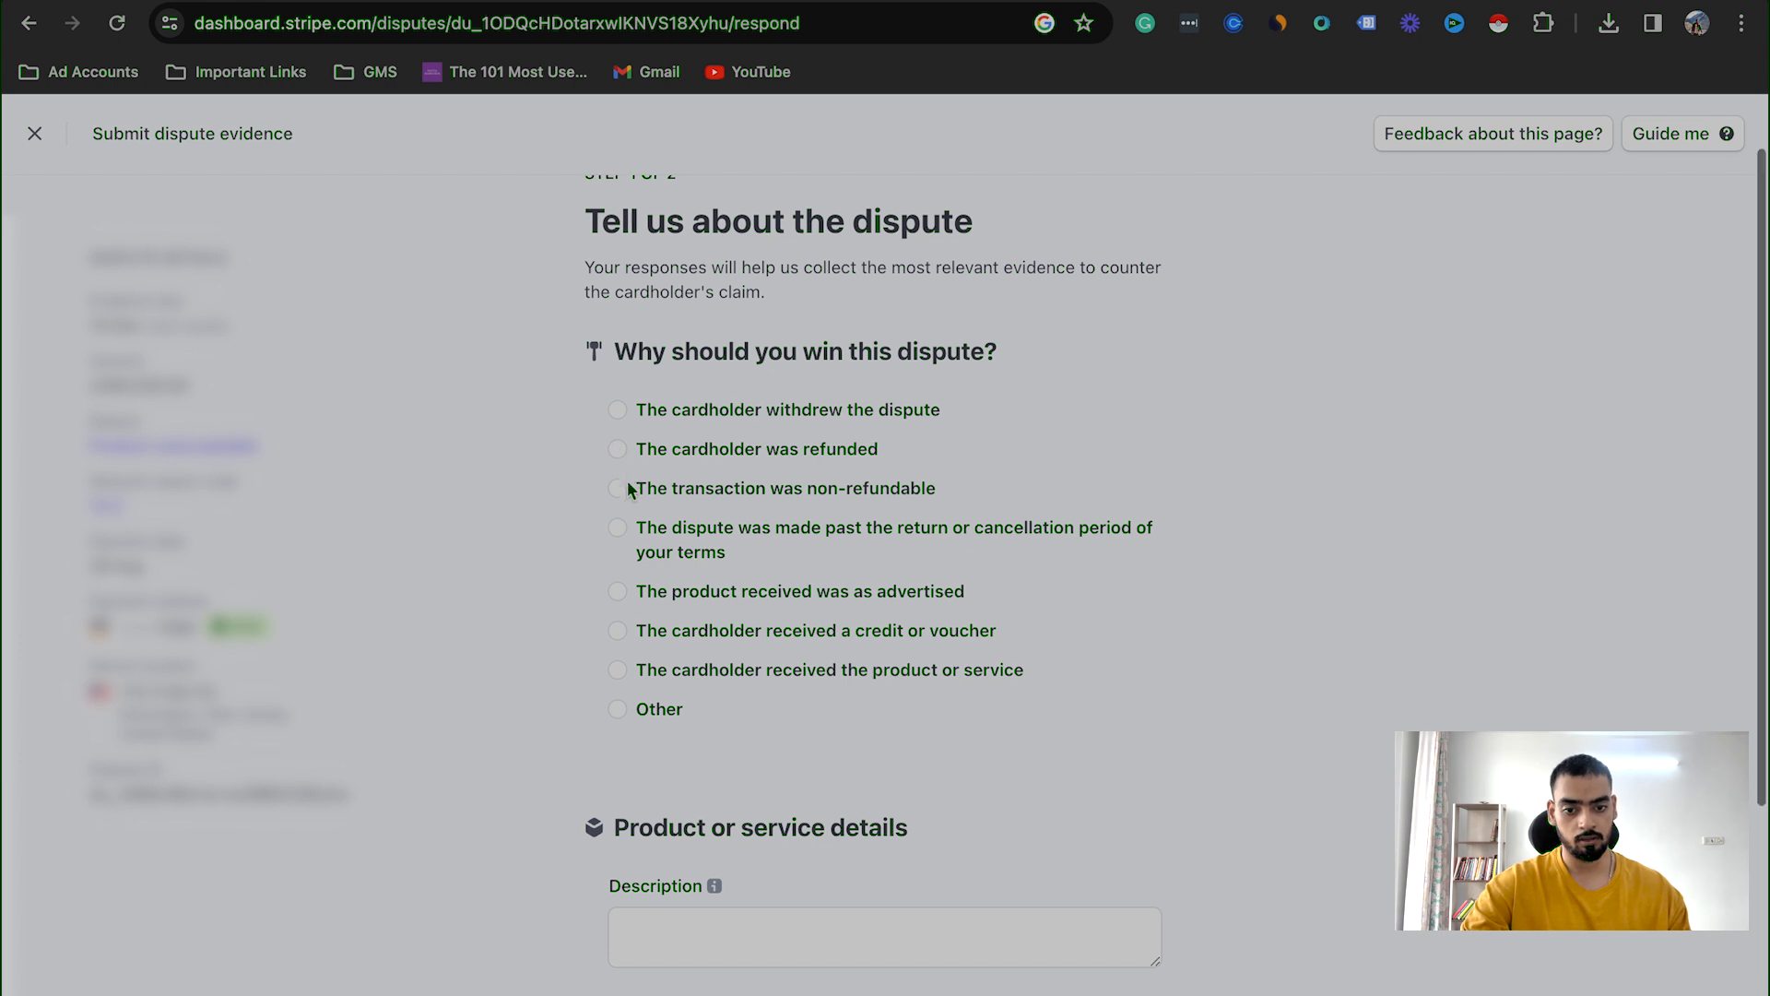
{"action": "scroll", "coordinate": [623, 486], "scroll_direction": "down", "scroll_amount": 2}
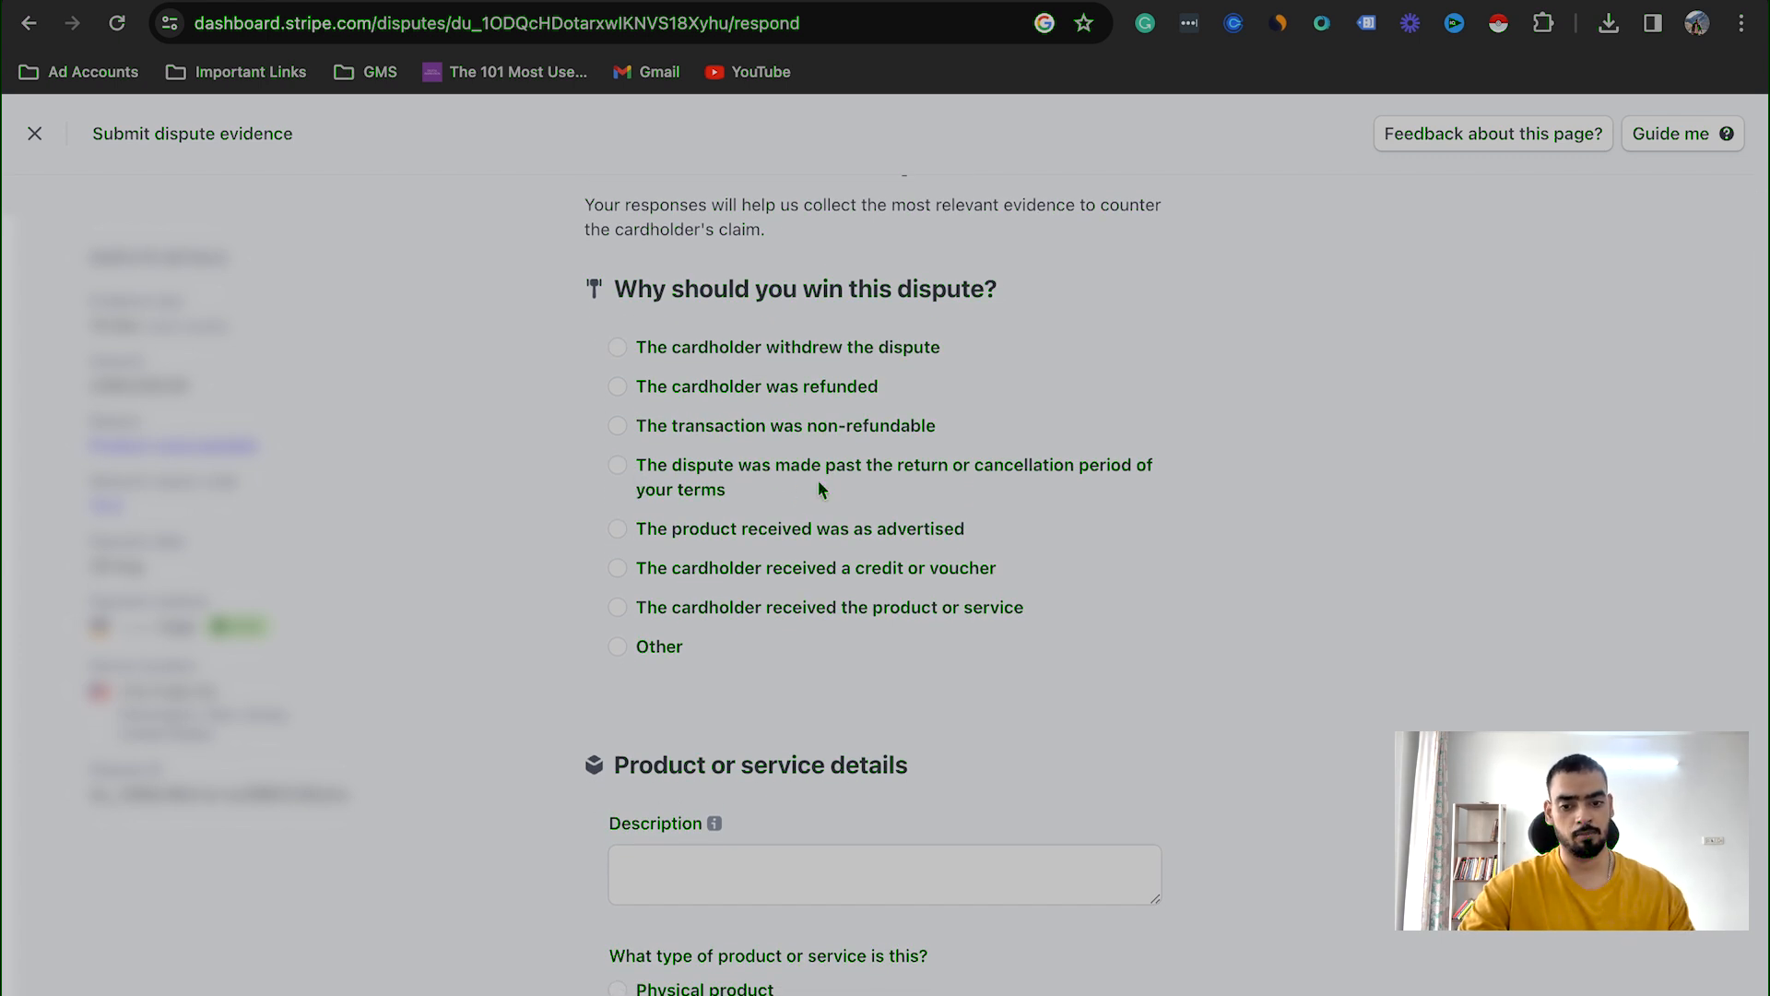
{"action": "scroll", "coordinate": [748, 585], "scroll_direction": "down", "scroll_amount": 1}
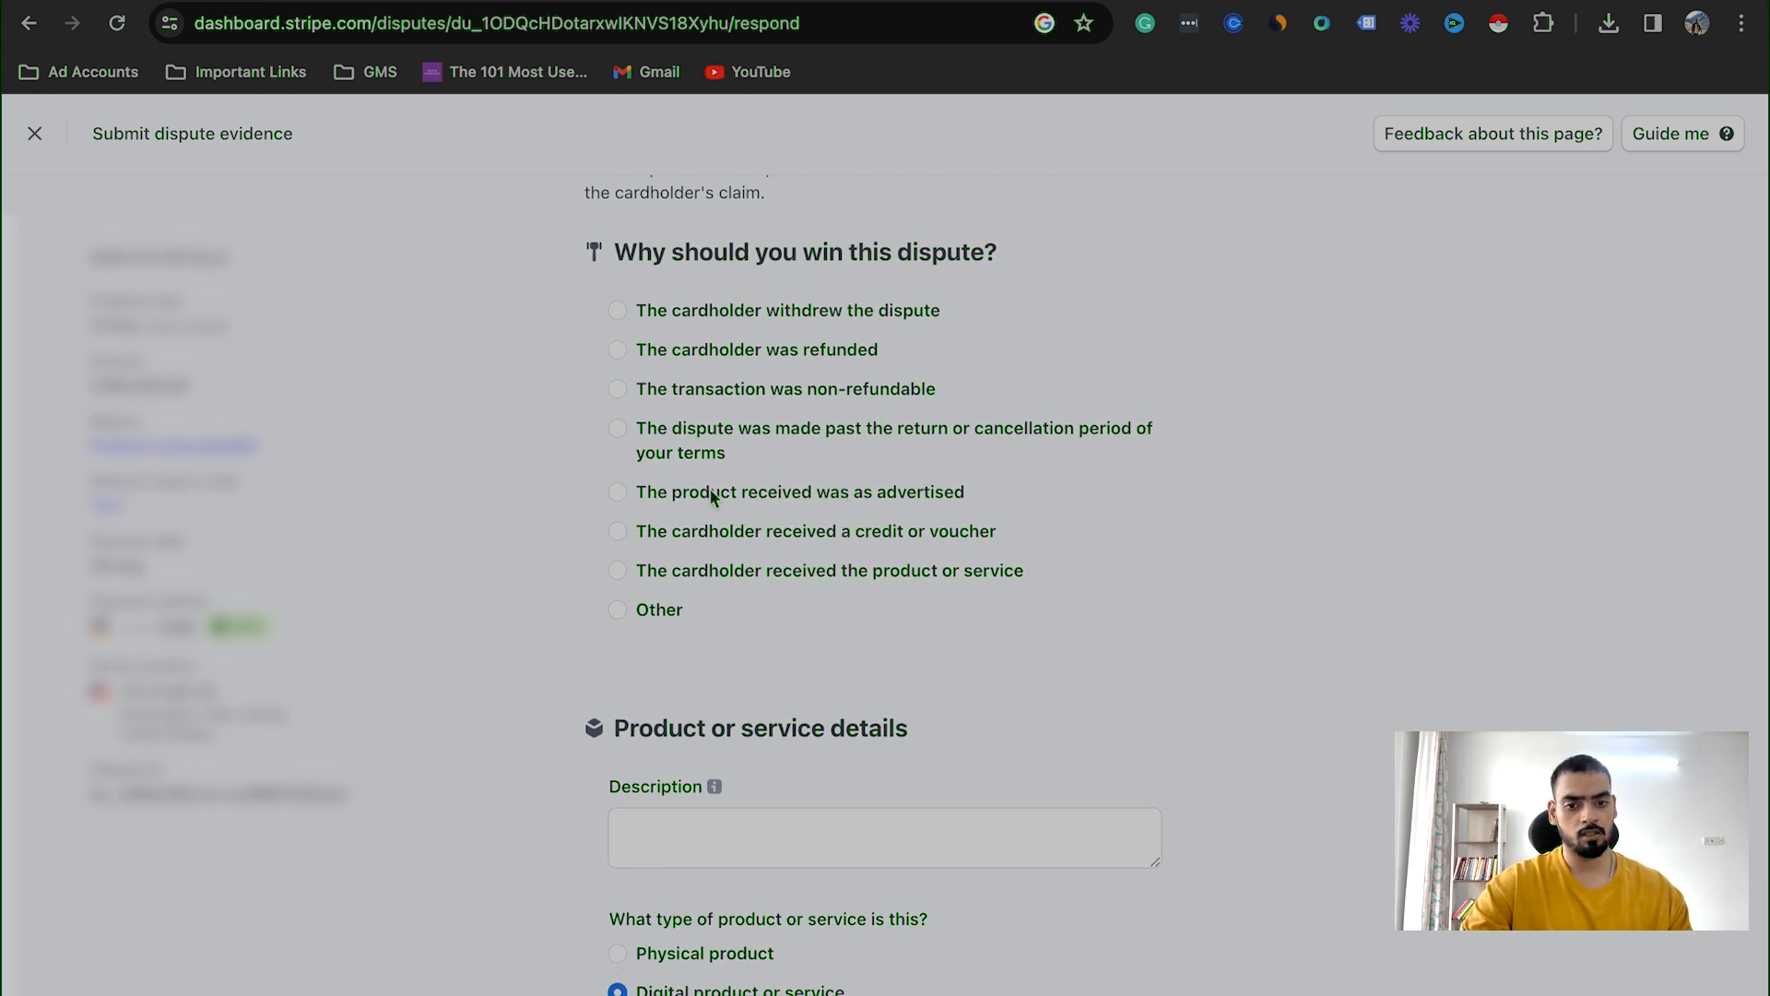
{"action": "scroll", "coordinate": [885, 498], "scroll_direction": "down", "scroll_amount": 1}
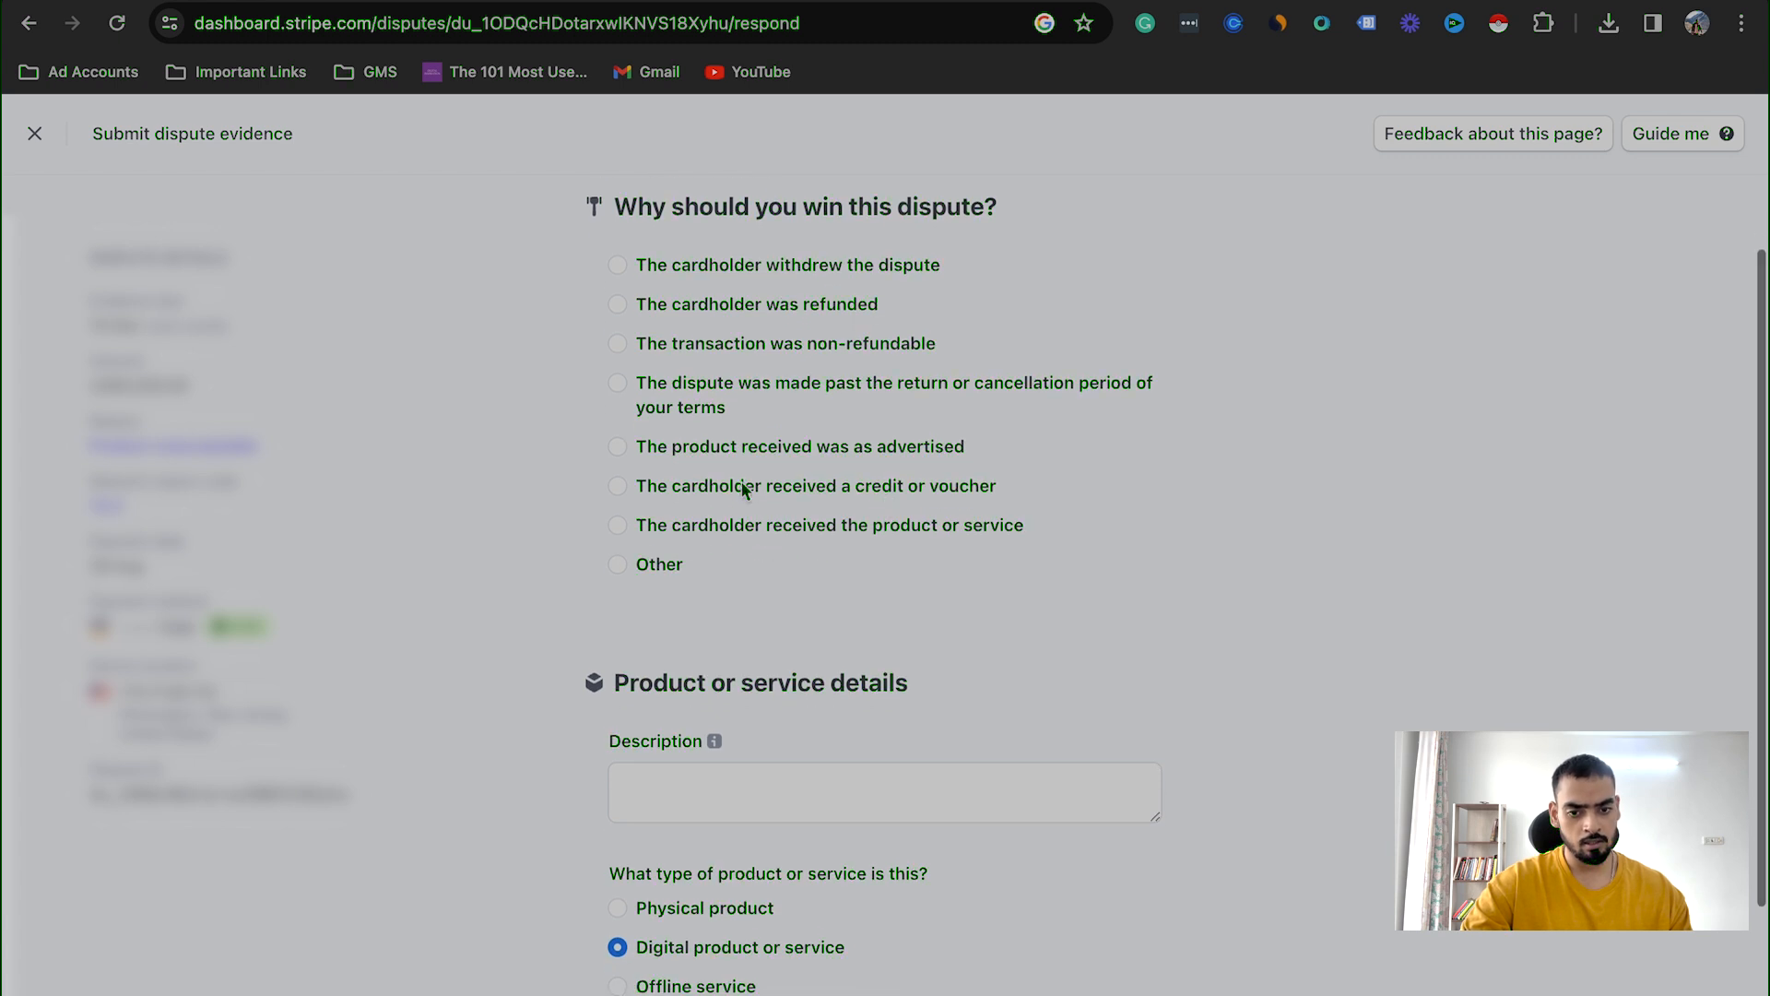
{"action": "scroll", "coordinate": [889, 498], "scroll_direction": "down", "scroll_amount": 1}
{"action": "left_click", "coordinate": [619, 494]}
Step: Fill in the product or service description, stating that appointments were sold to the client and how many were promised
{"action": "scroll", "coordinate": [620, 496], "scroll_direction": "down", "scroll_amount": 3}
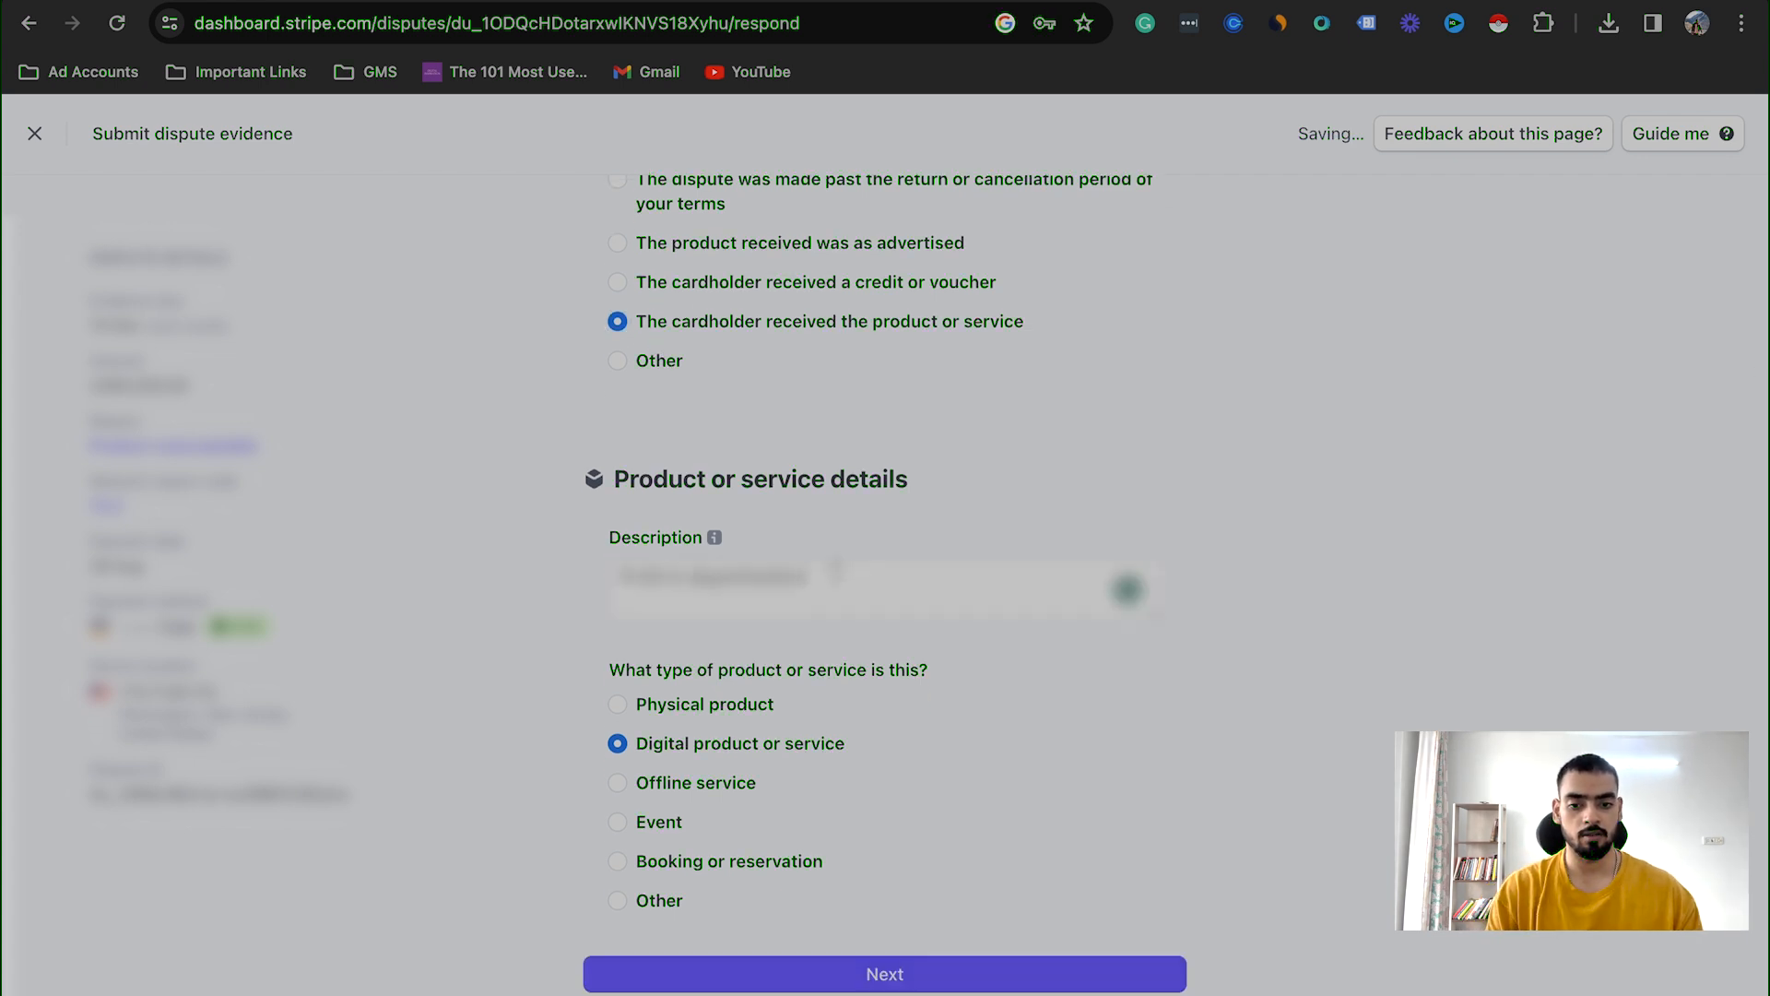
{"action": "type", "text": "We sold them"}
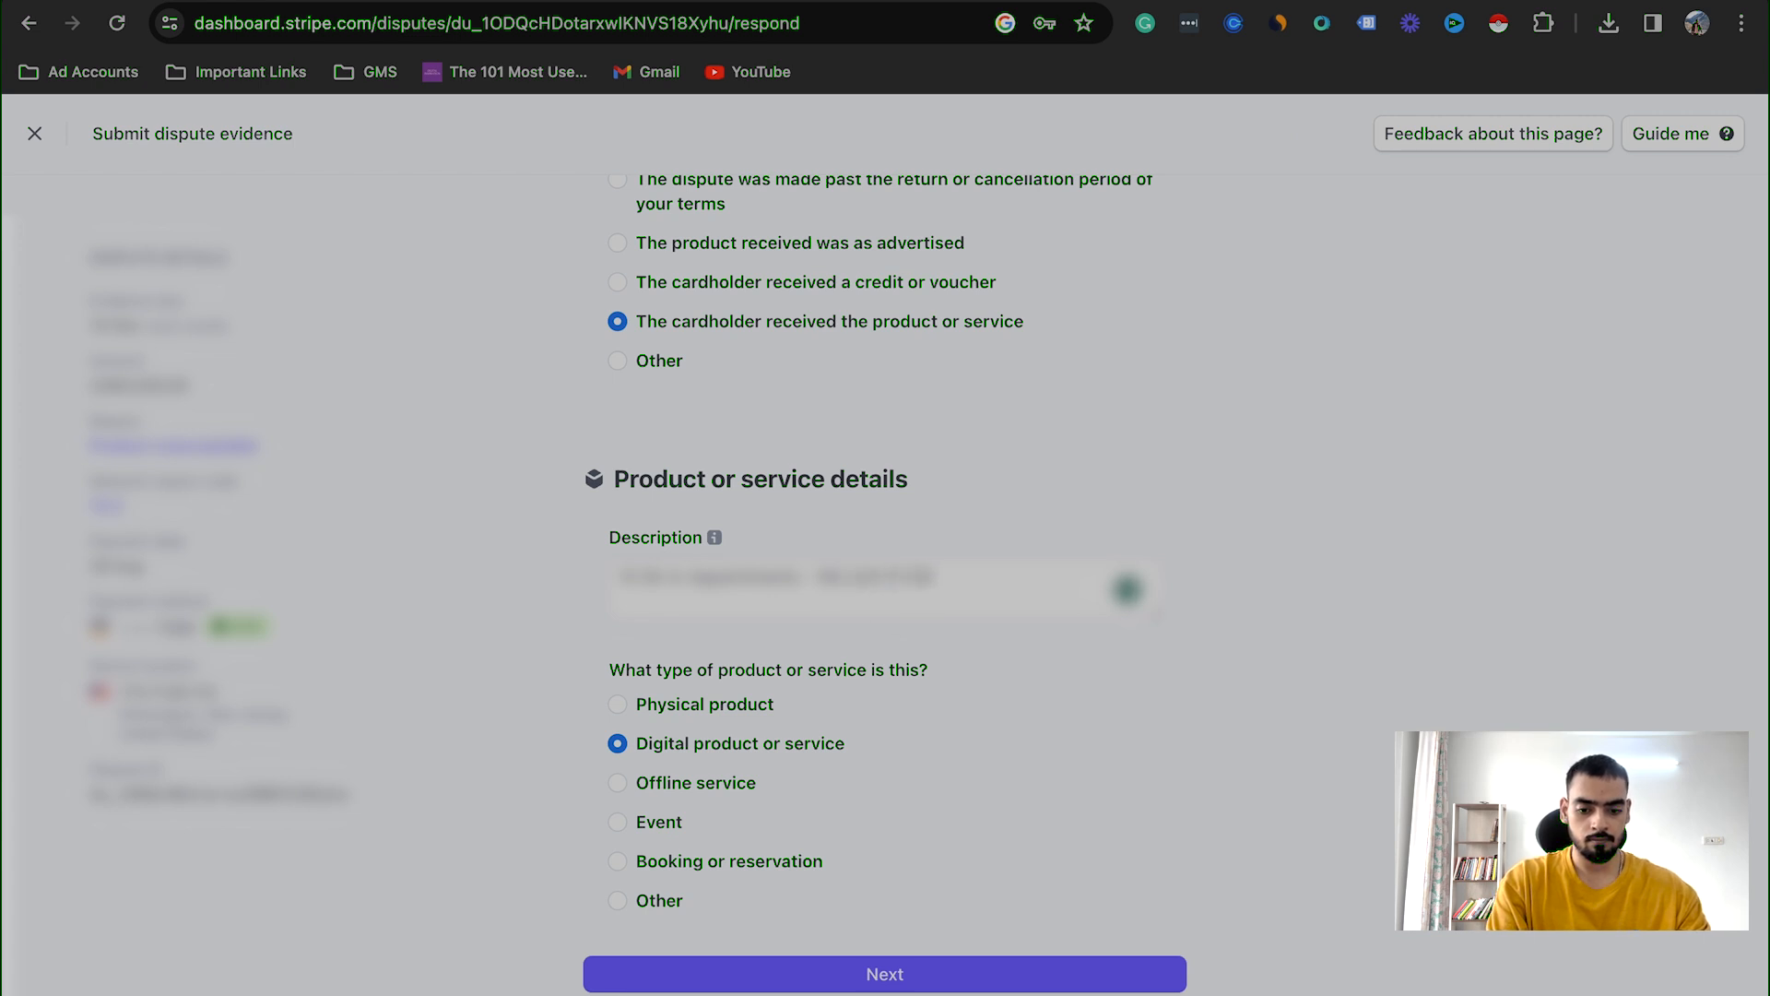
{"action": "type", "text": " in appointm"}
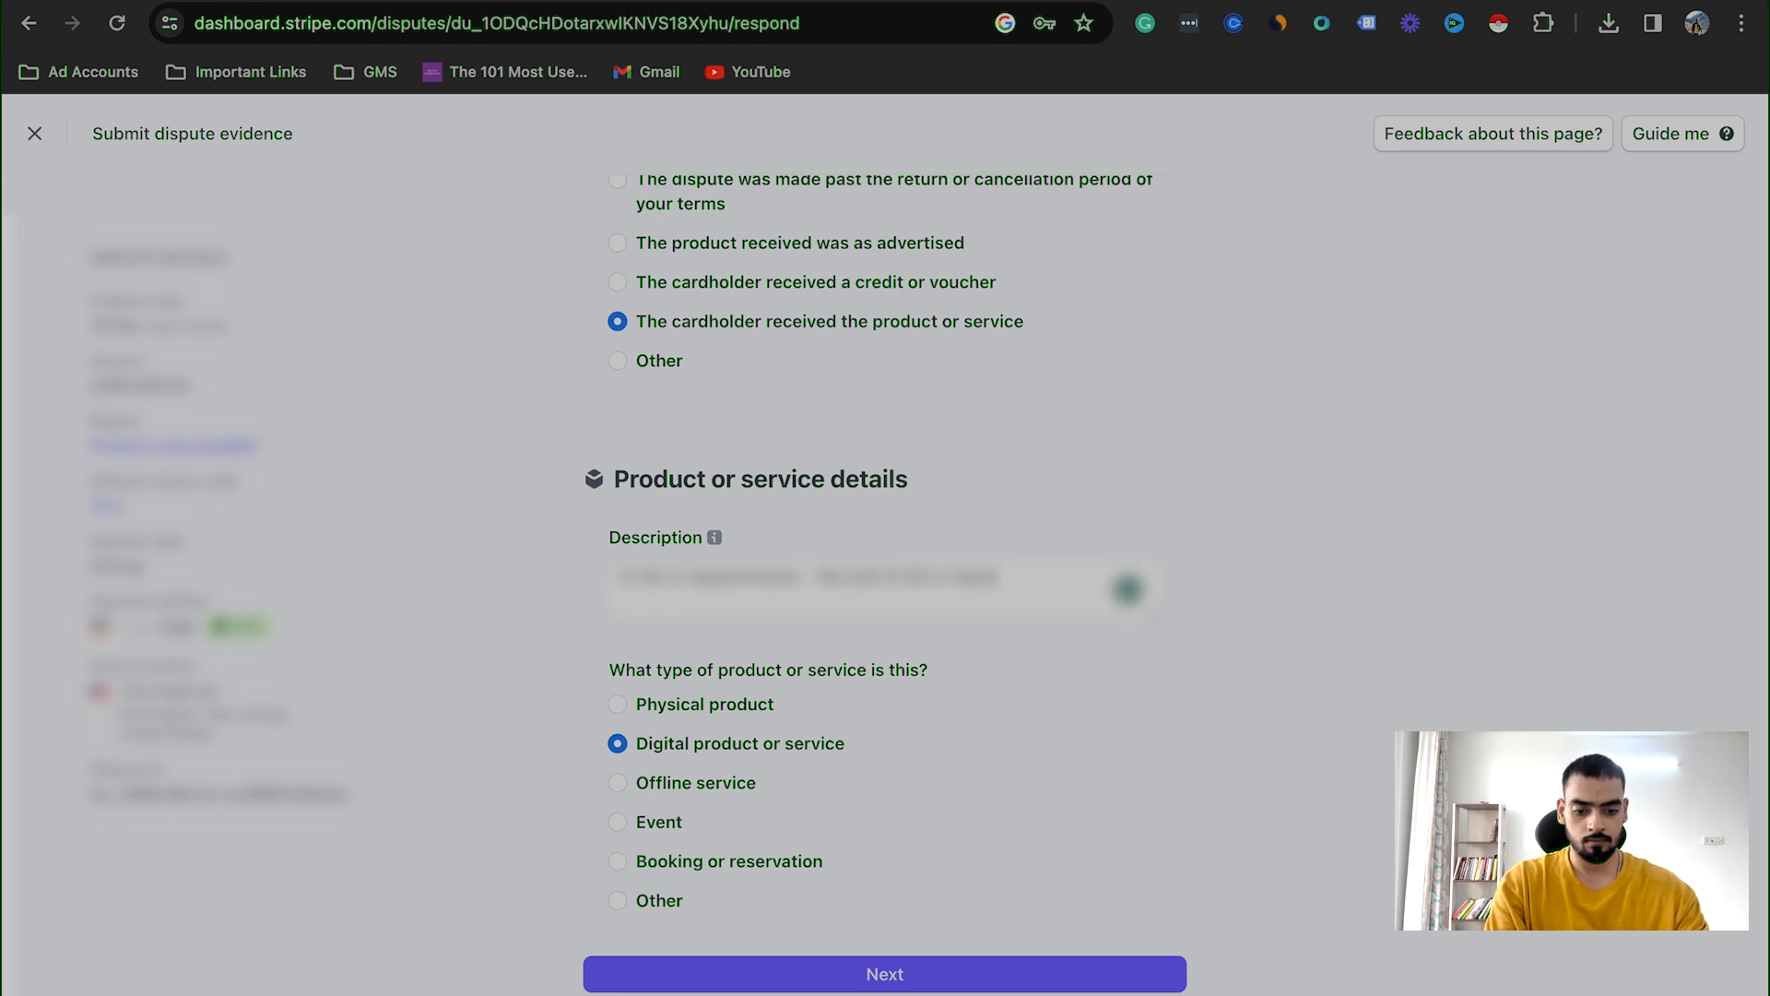
{"action": "type", "text": "ents to thei"}
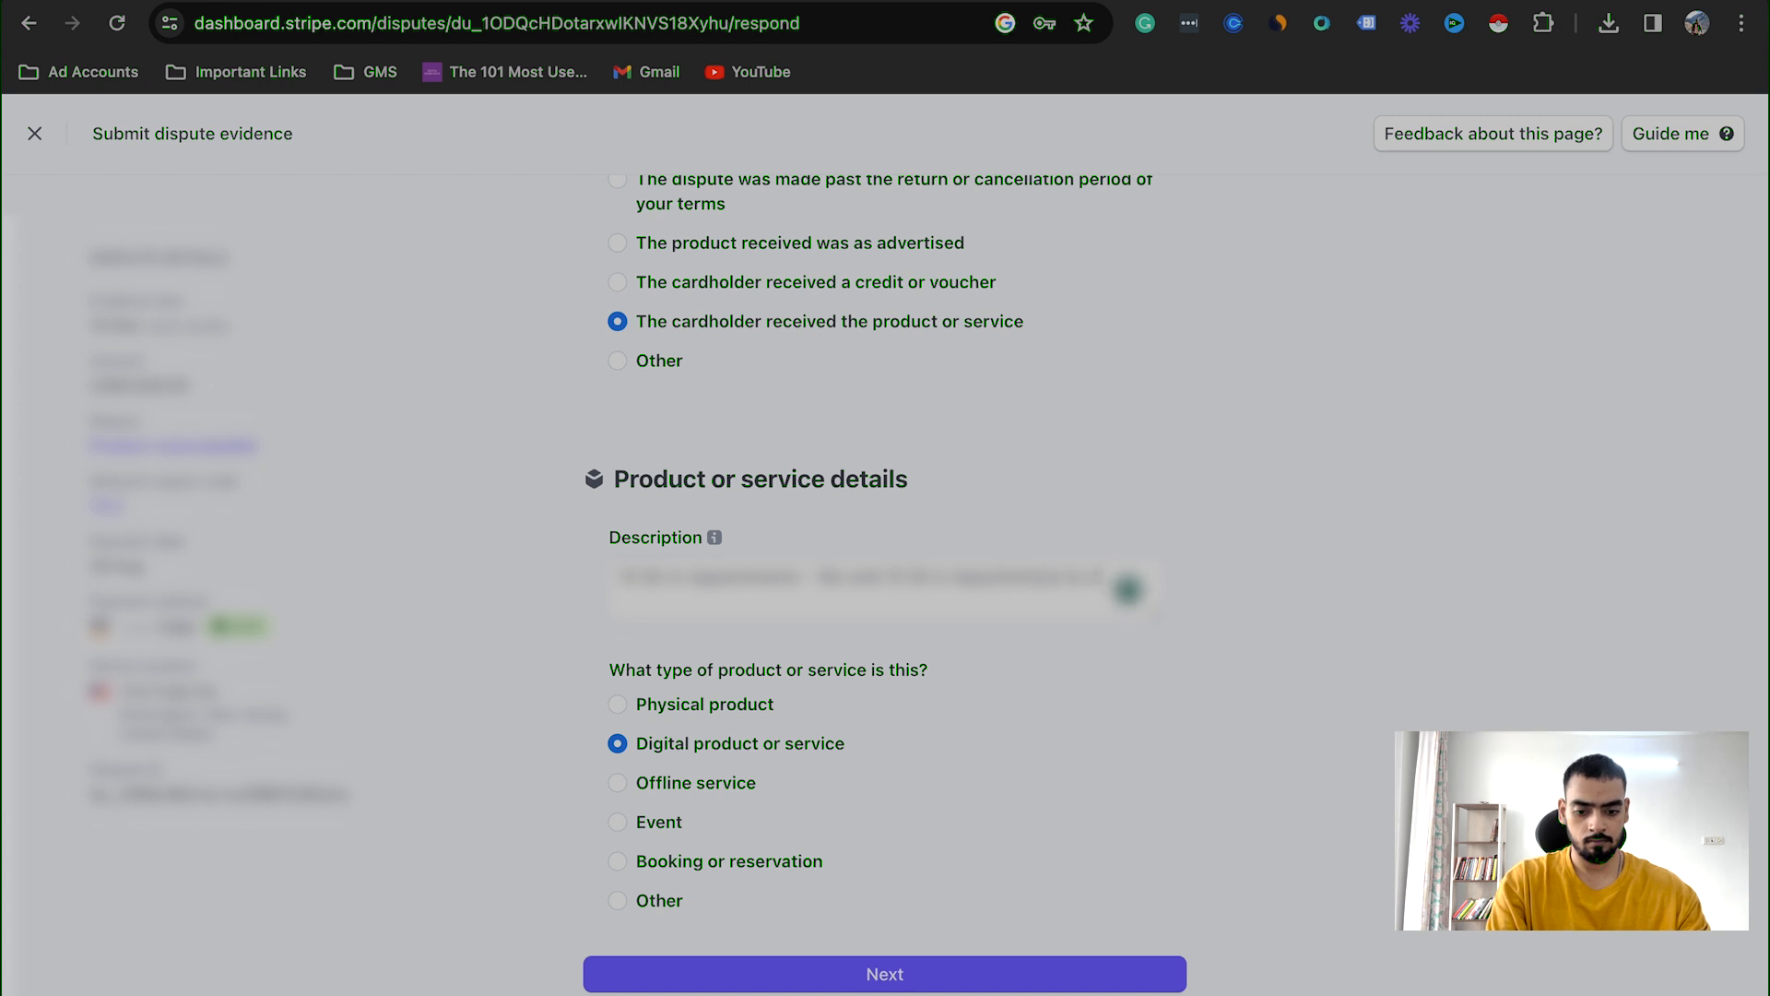
{"action": "type", "text": "r calend"}
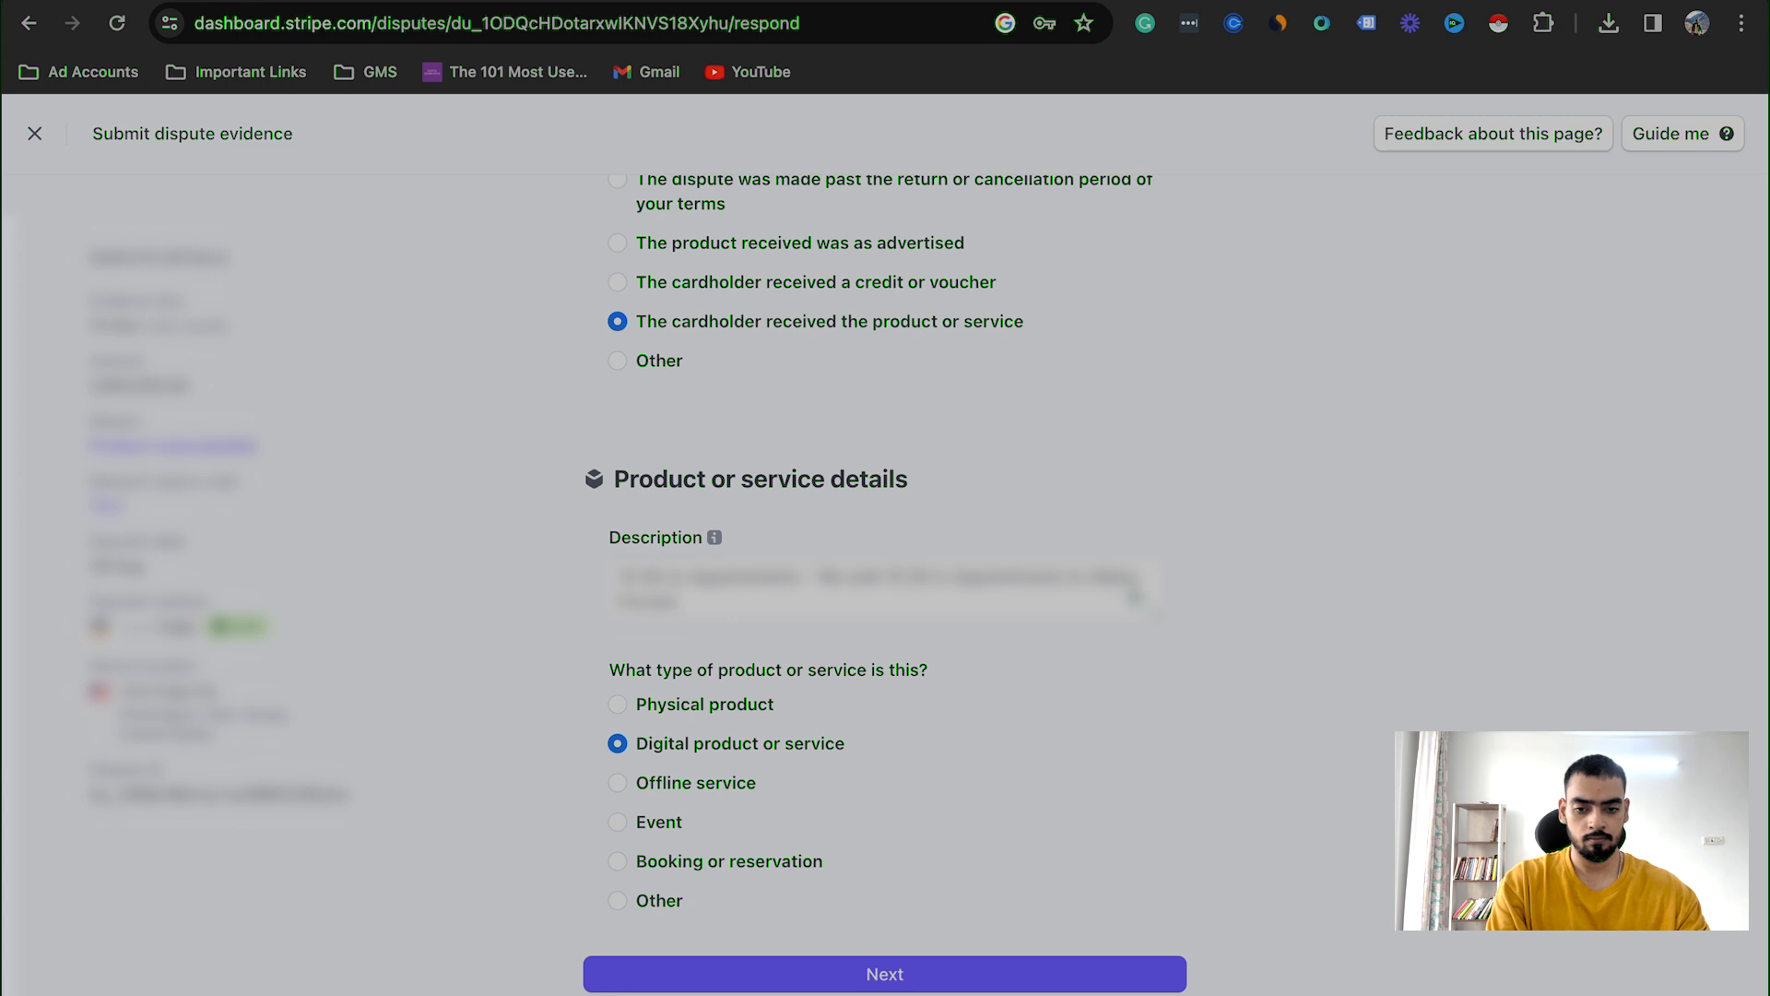
{"action": "type", "text": "ar in which w"}
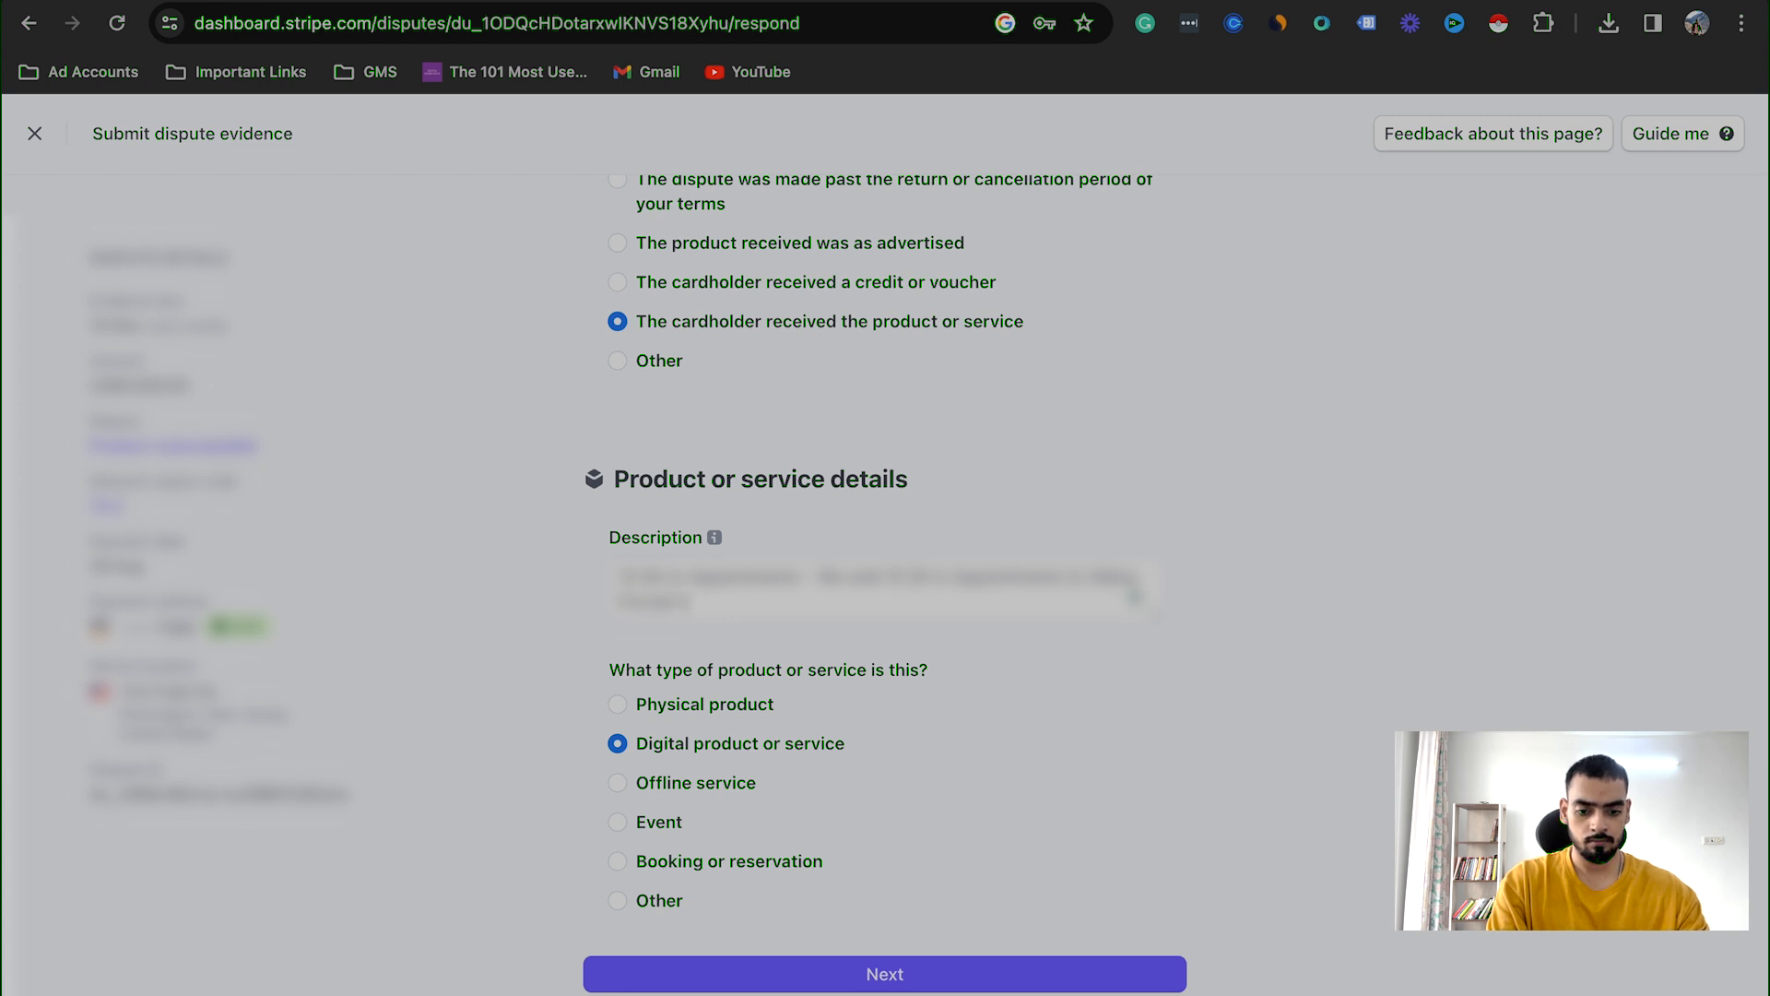
{"action": "type", "text": "e schedule"}
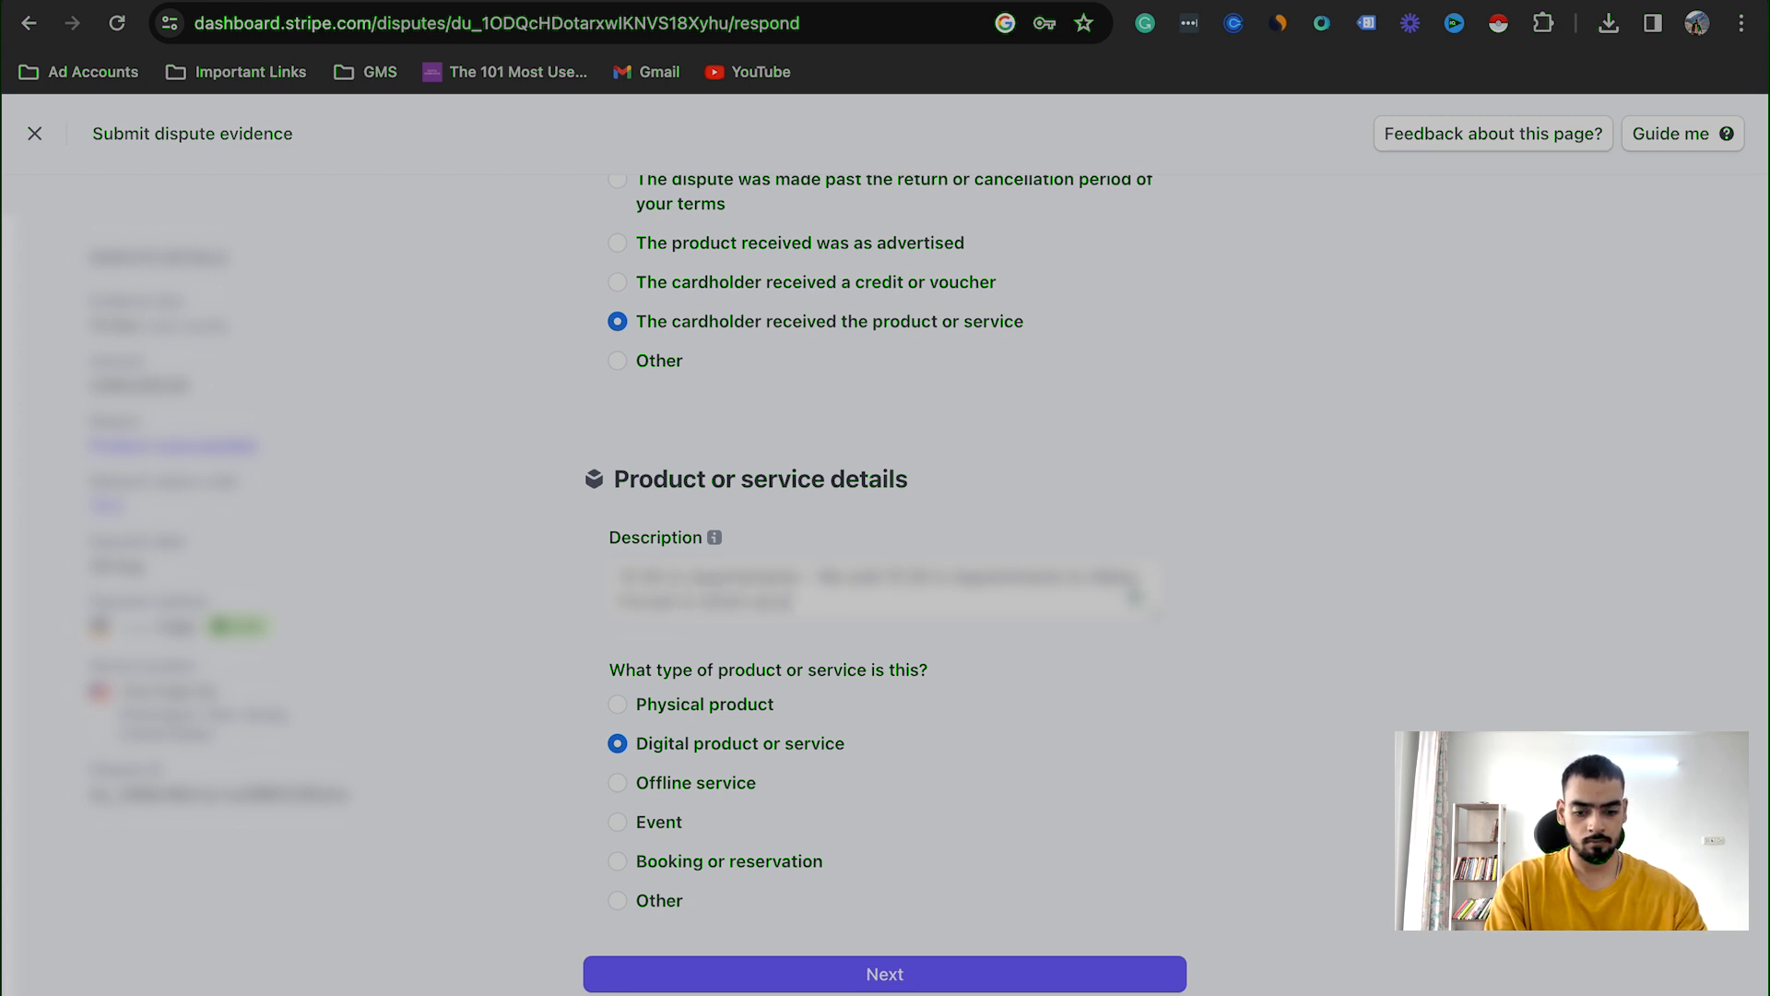
{"action": "type", "text": " a call"}
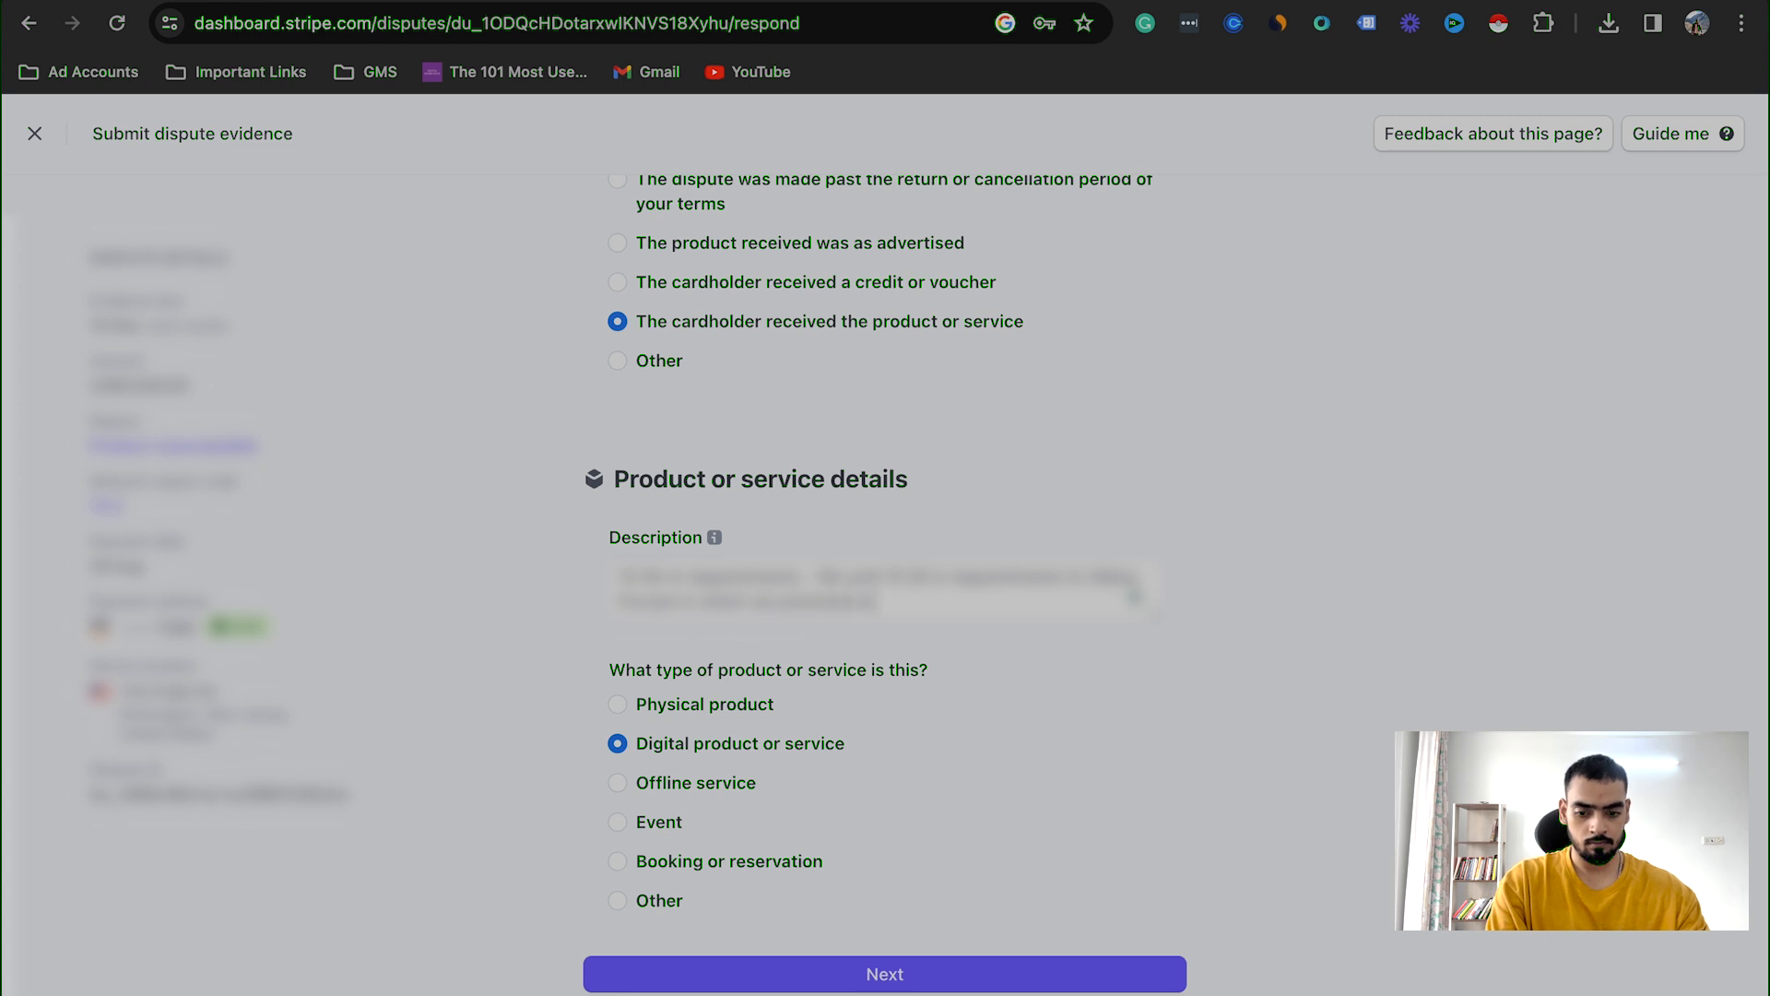
{"action": "type", "text": "ver"}
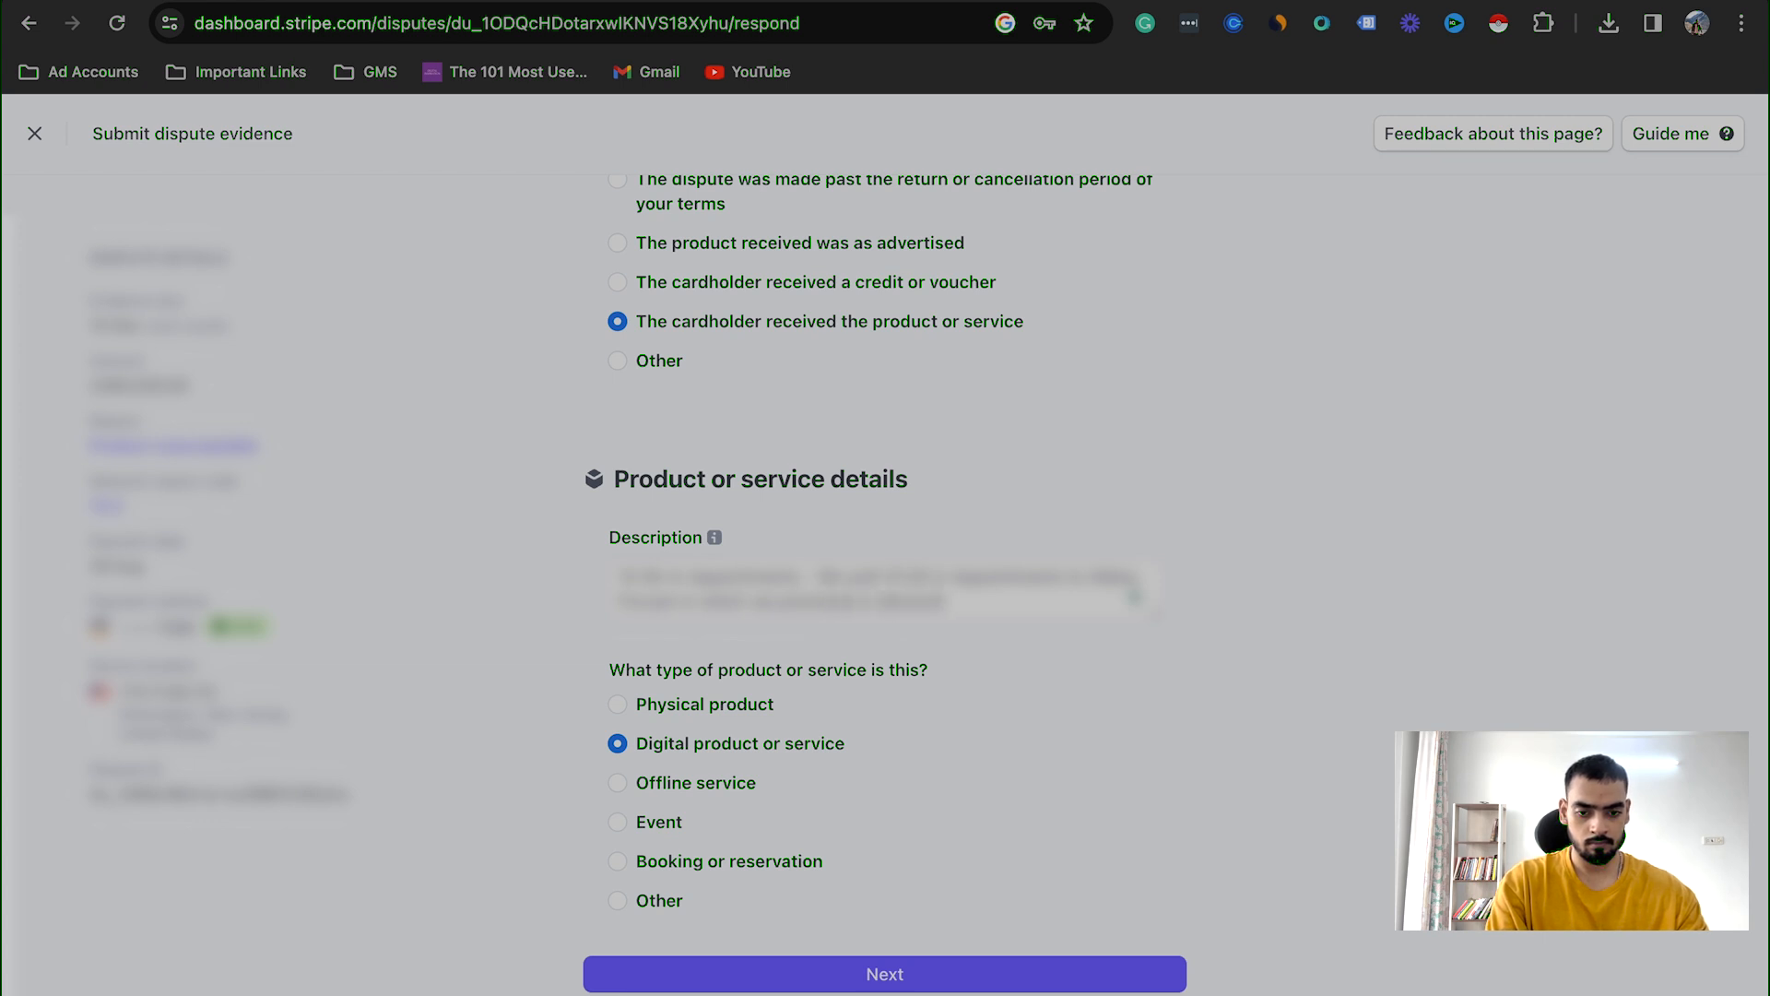
{"action": "type", "text": "0 bookedtment"}
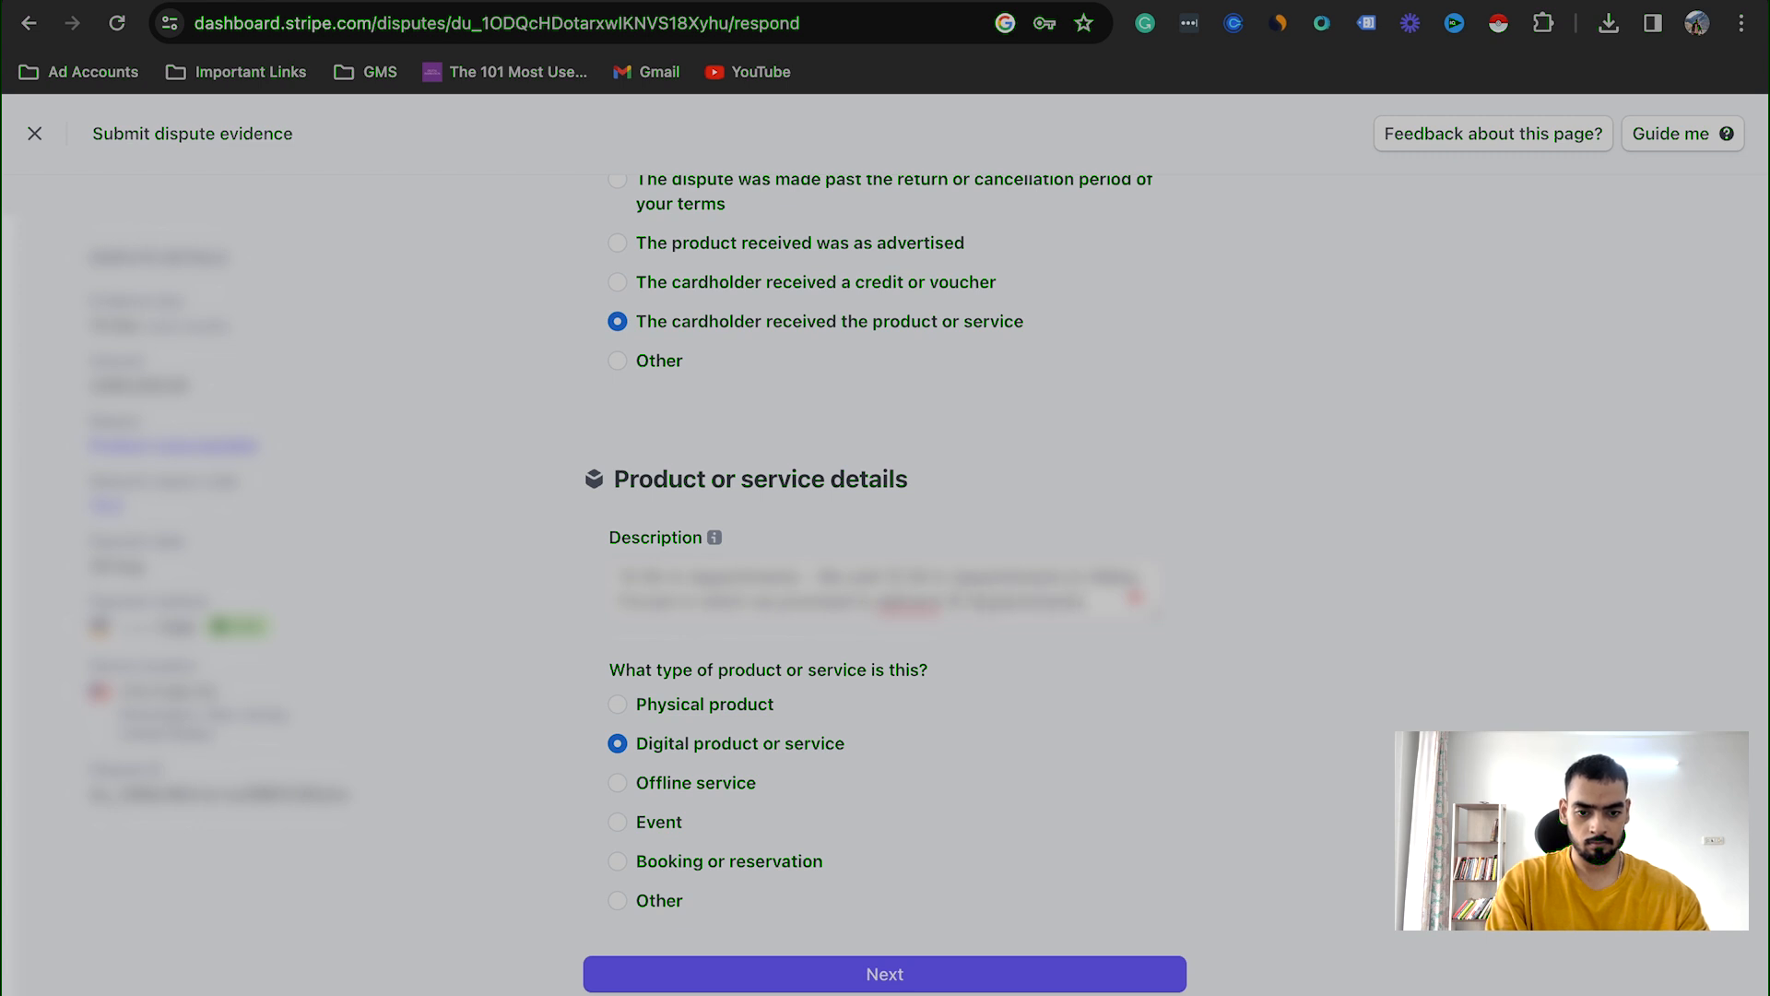
Step: Correct the misspelled word in the description to "deliver" and finish the sentence by stating that the appointments are qualified for solar
{"action": "left_click", "coordinate": [911, 605]}
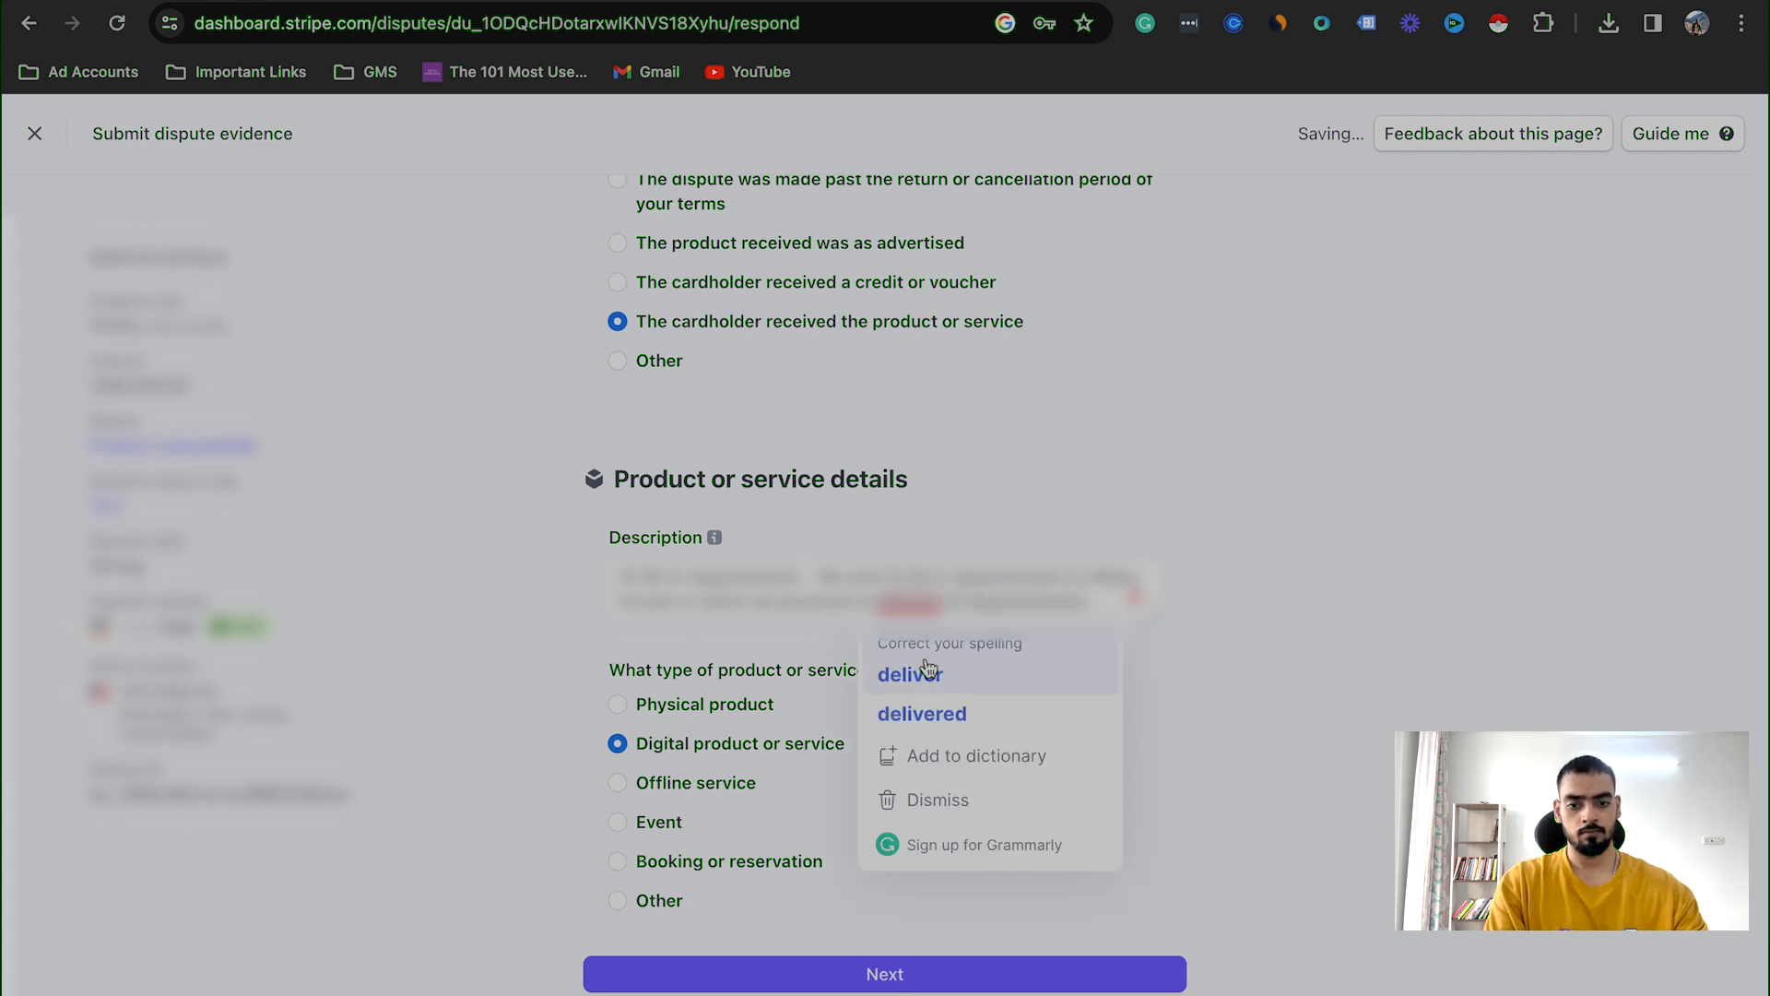
{"action": "left_click", "coordinate": [929, 675]}
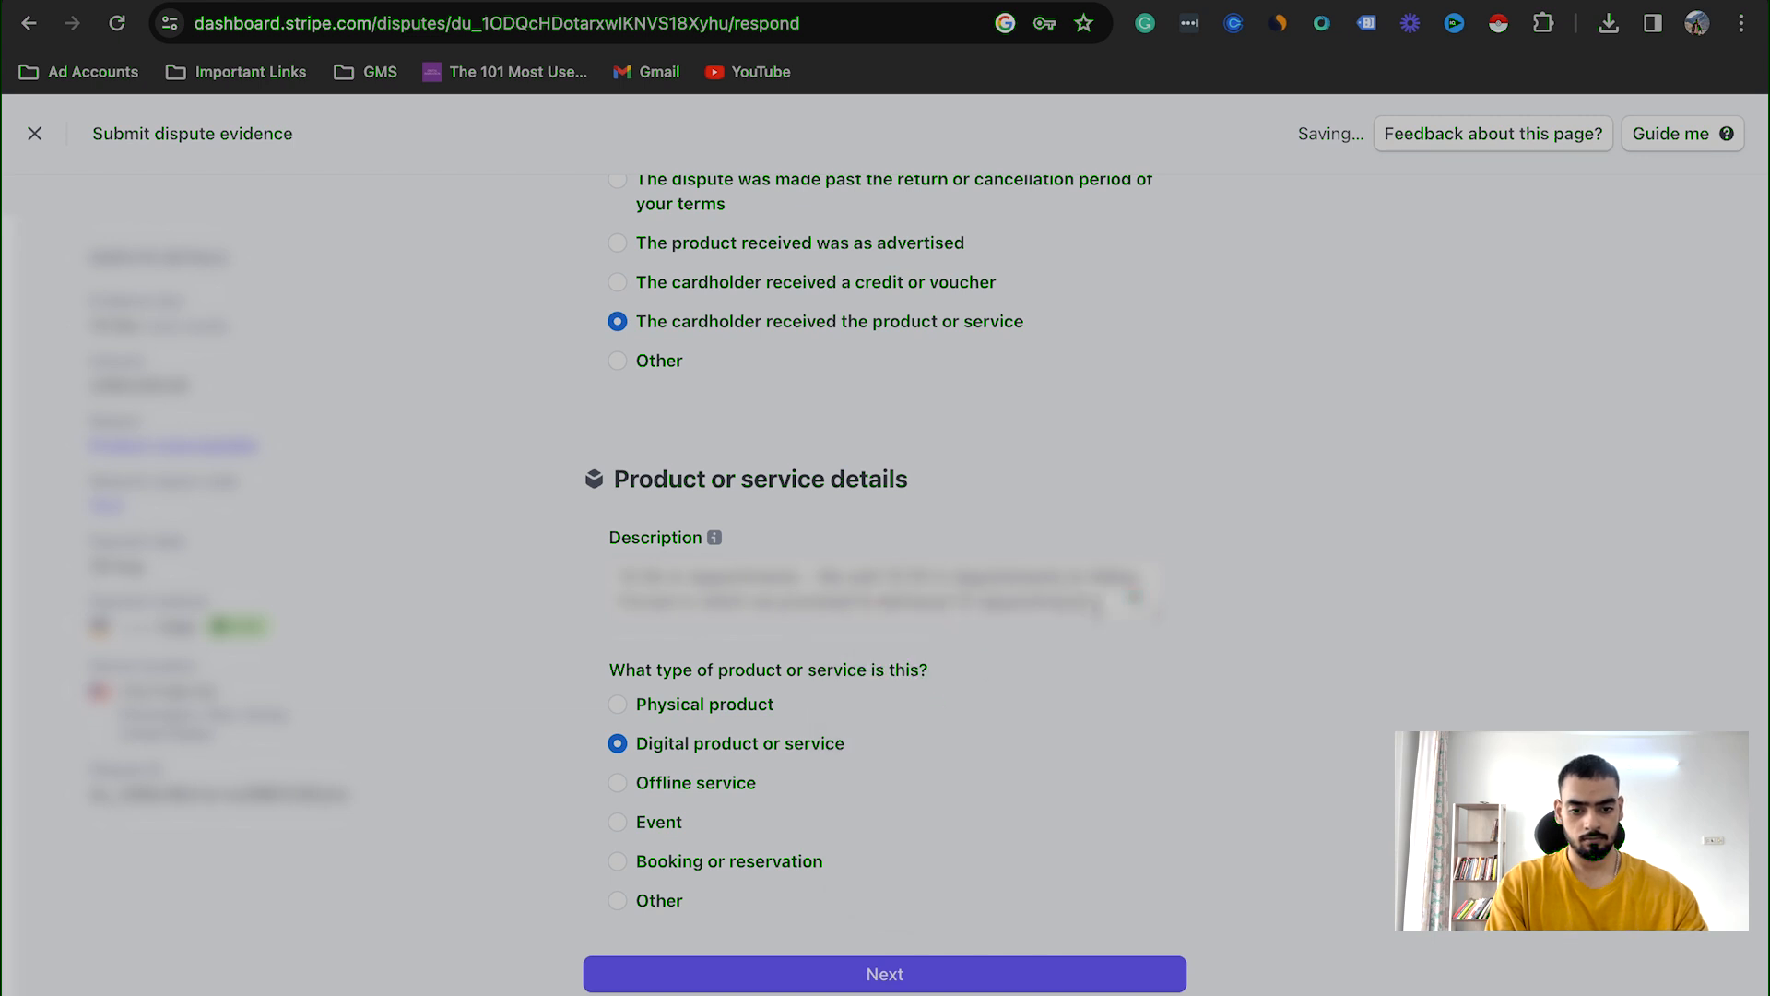
{"action": "type", "text": "ccessfully to"}
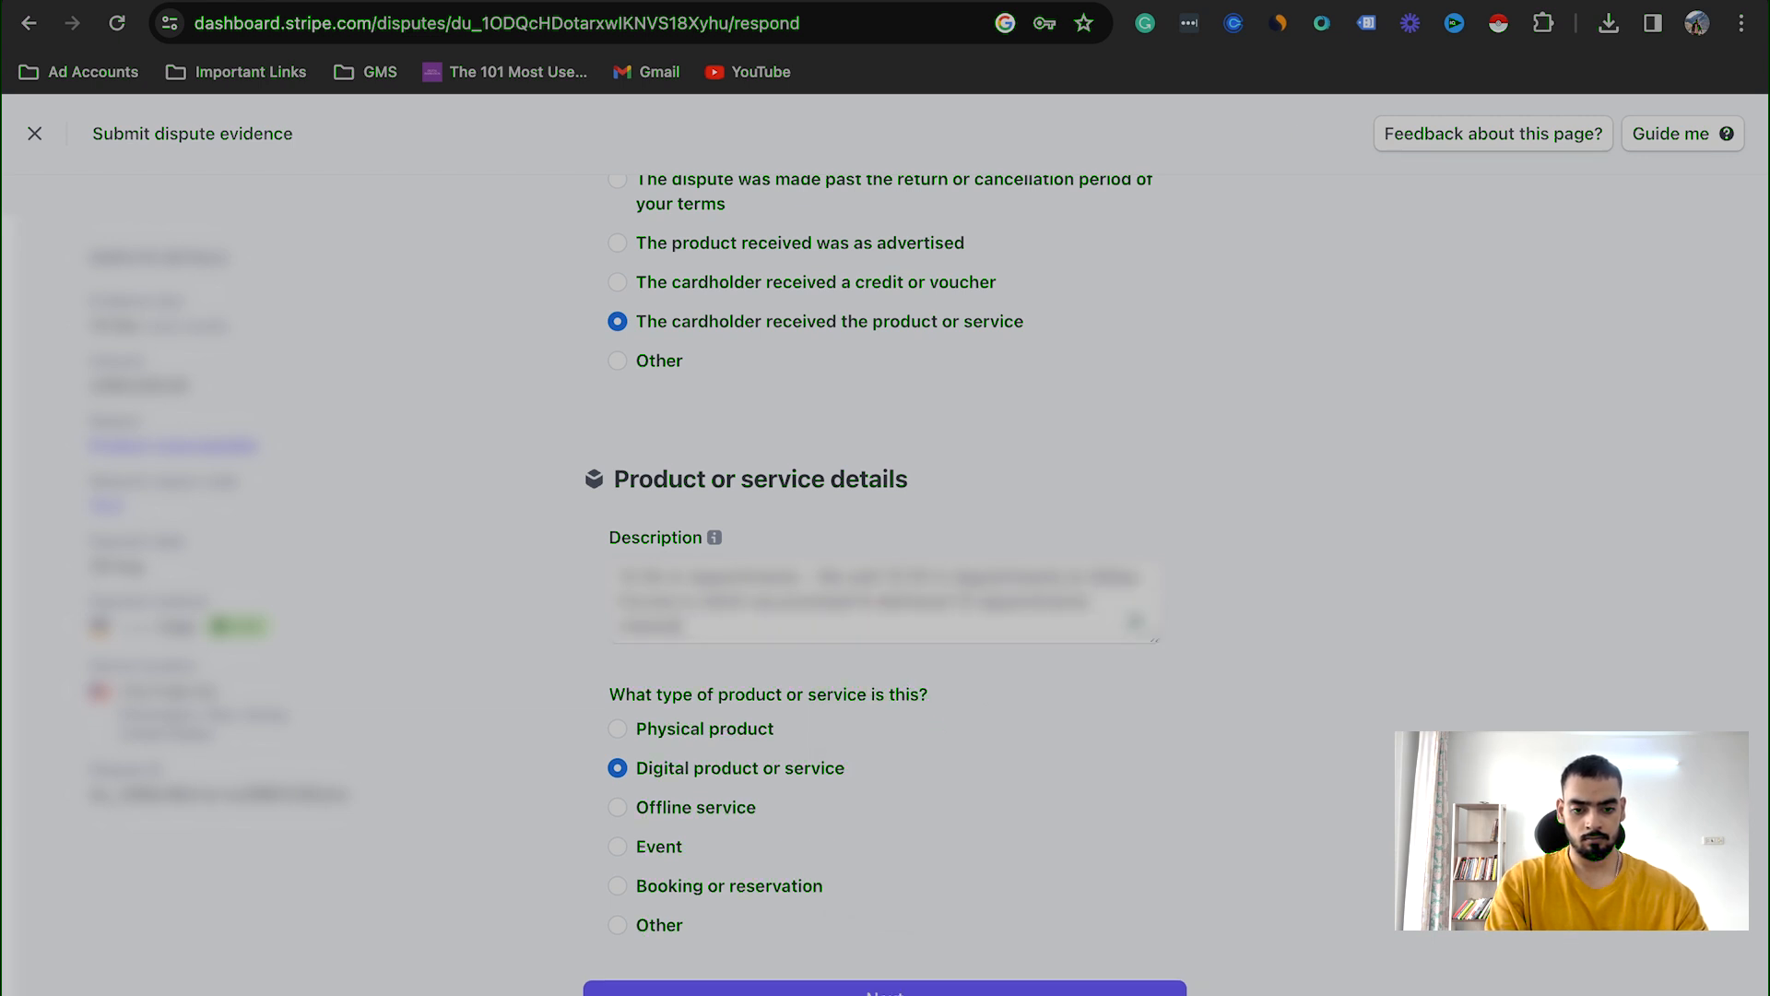
{"action": "type", "text": " qualif"}
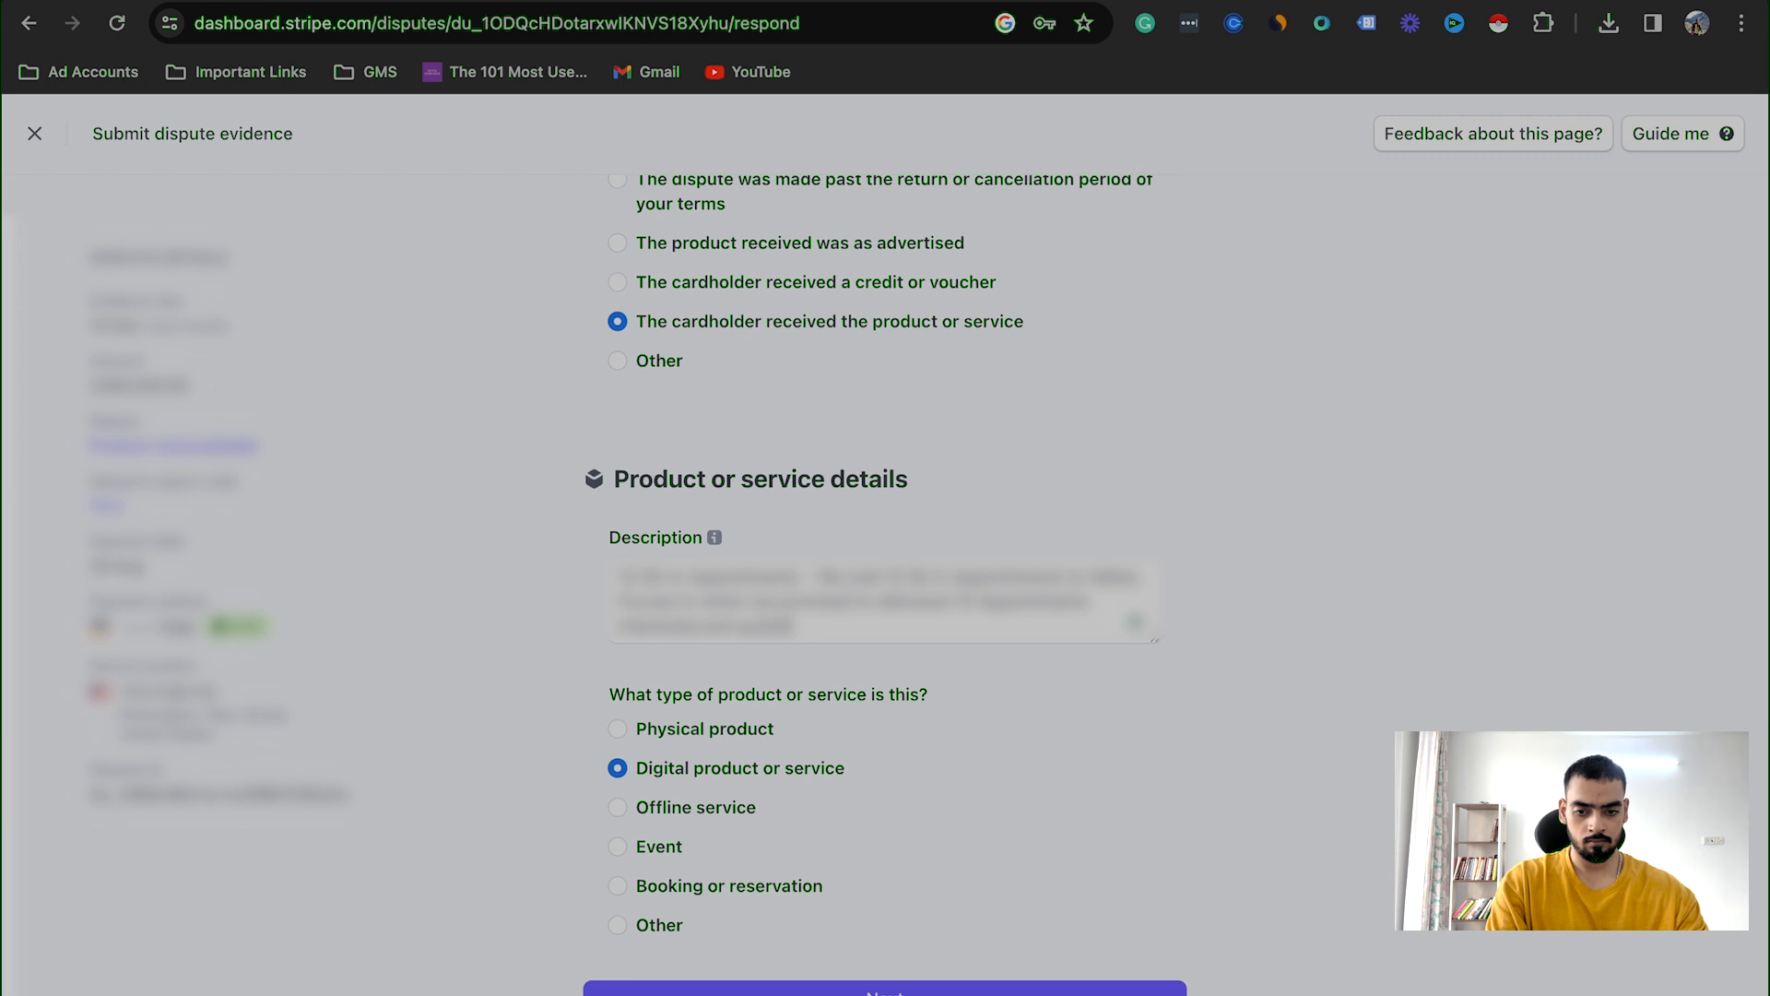
{"action": "type", "text": "ied to solar"}
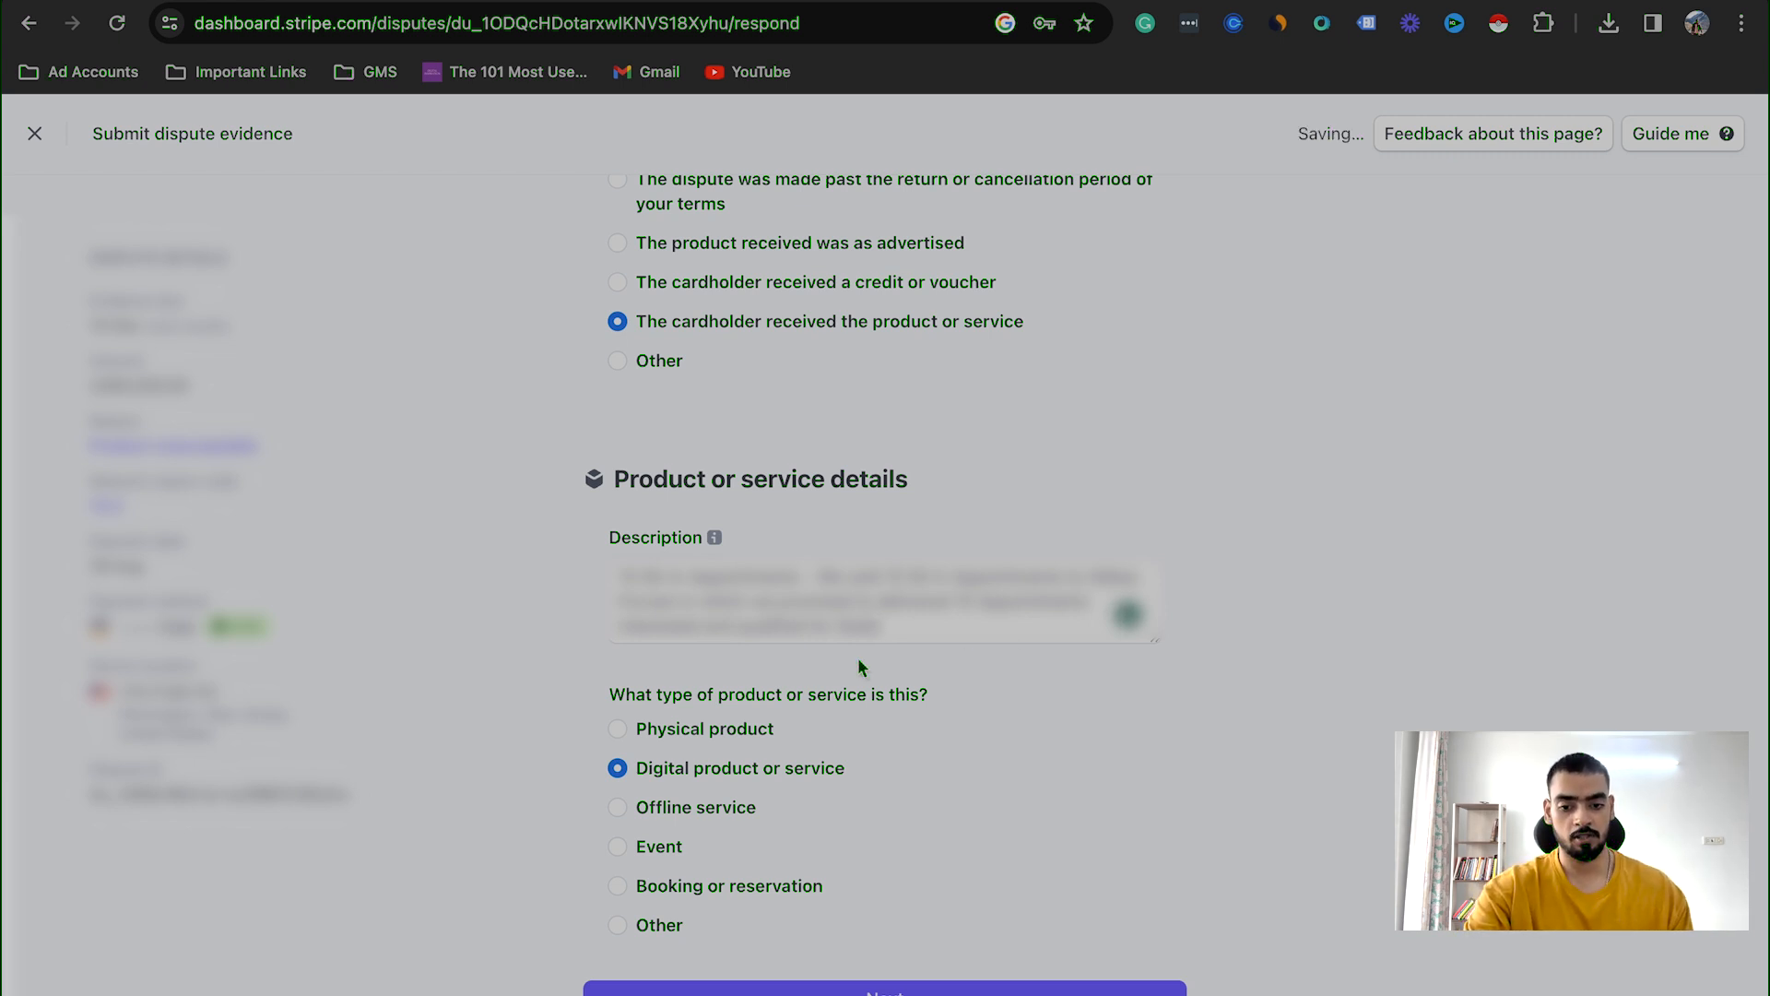
Step: Continue to the supporting evidence, categorise the existing file as Service documentation, and upload the signed GMS SIT agreement and the Counter Dispute (2) PDF
{"action": "scroll", "coordinate": [859, 660], "scroll_direction": "down", "scroll_amount": 1}
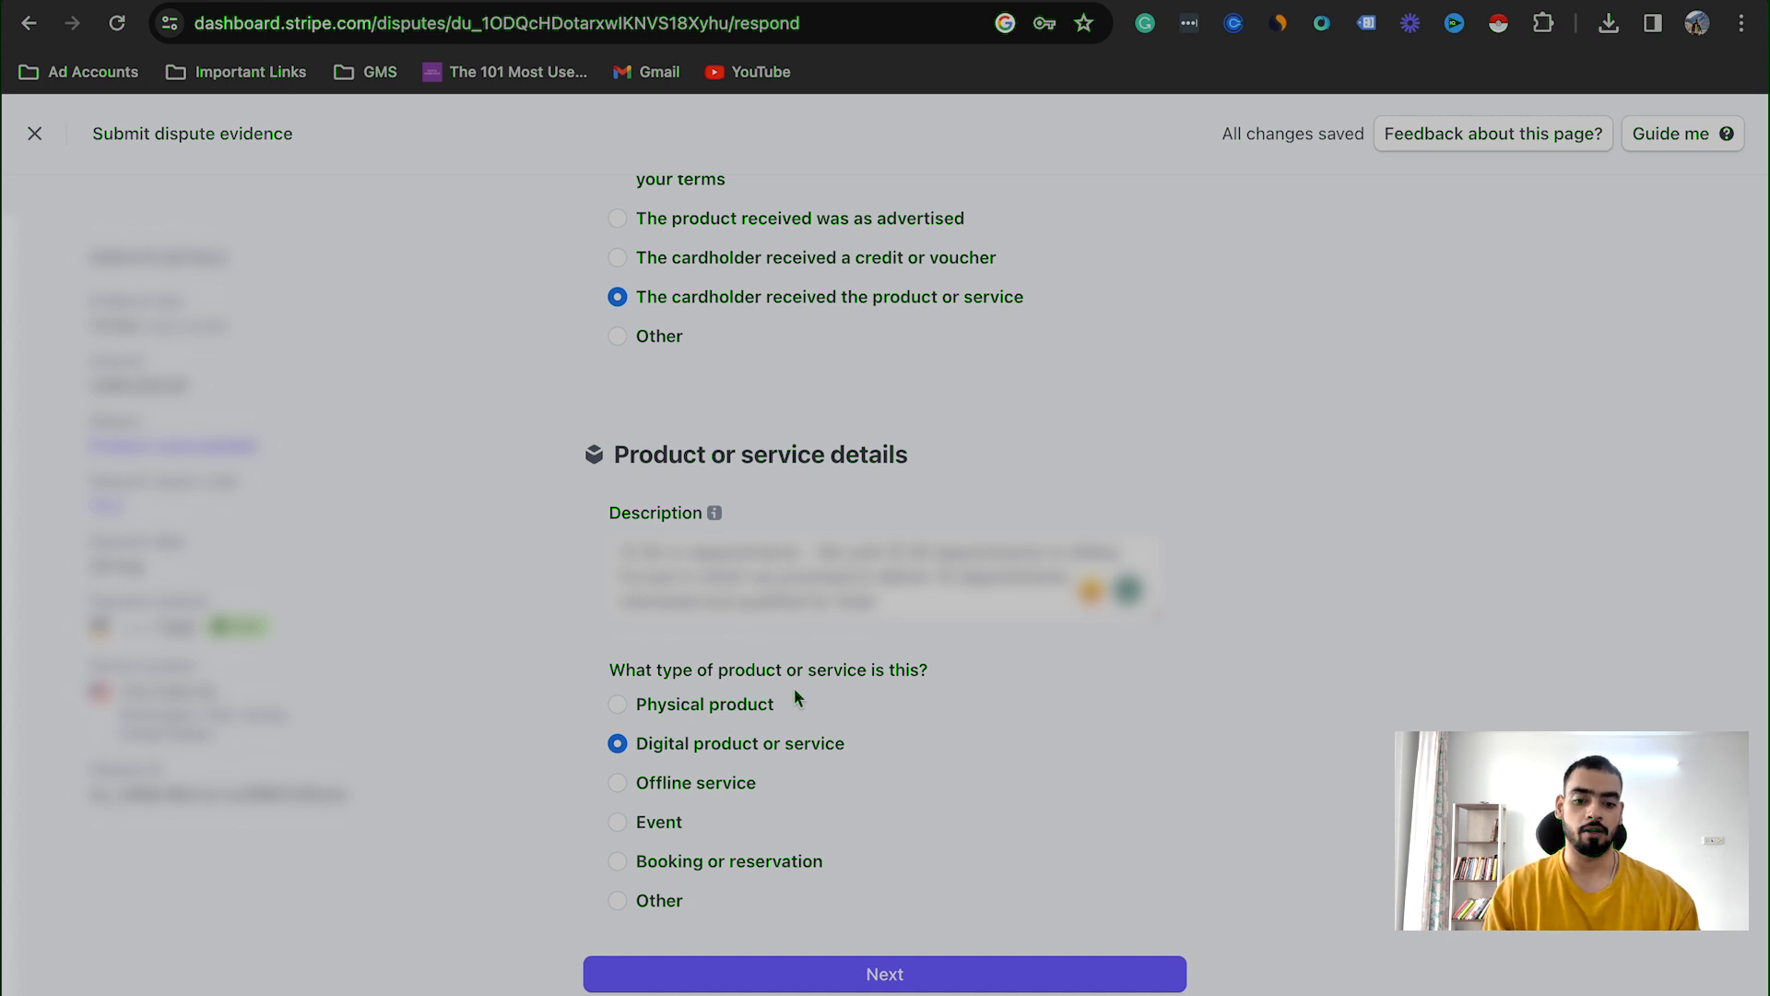
{"action": "left_click", "coordinate": [893, 976]}
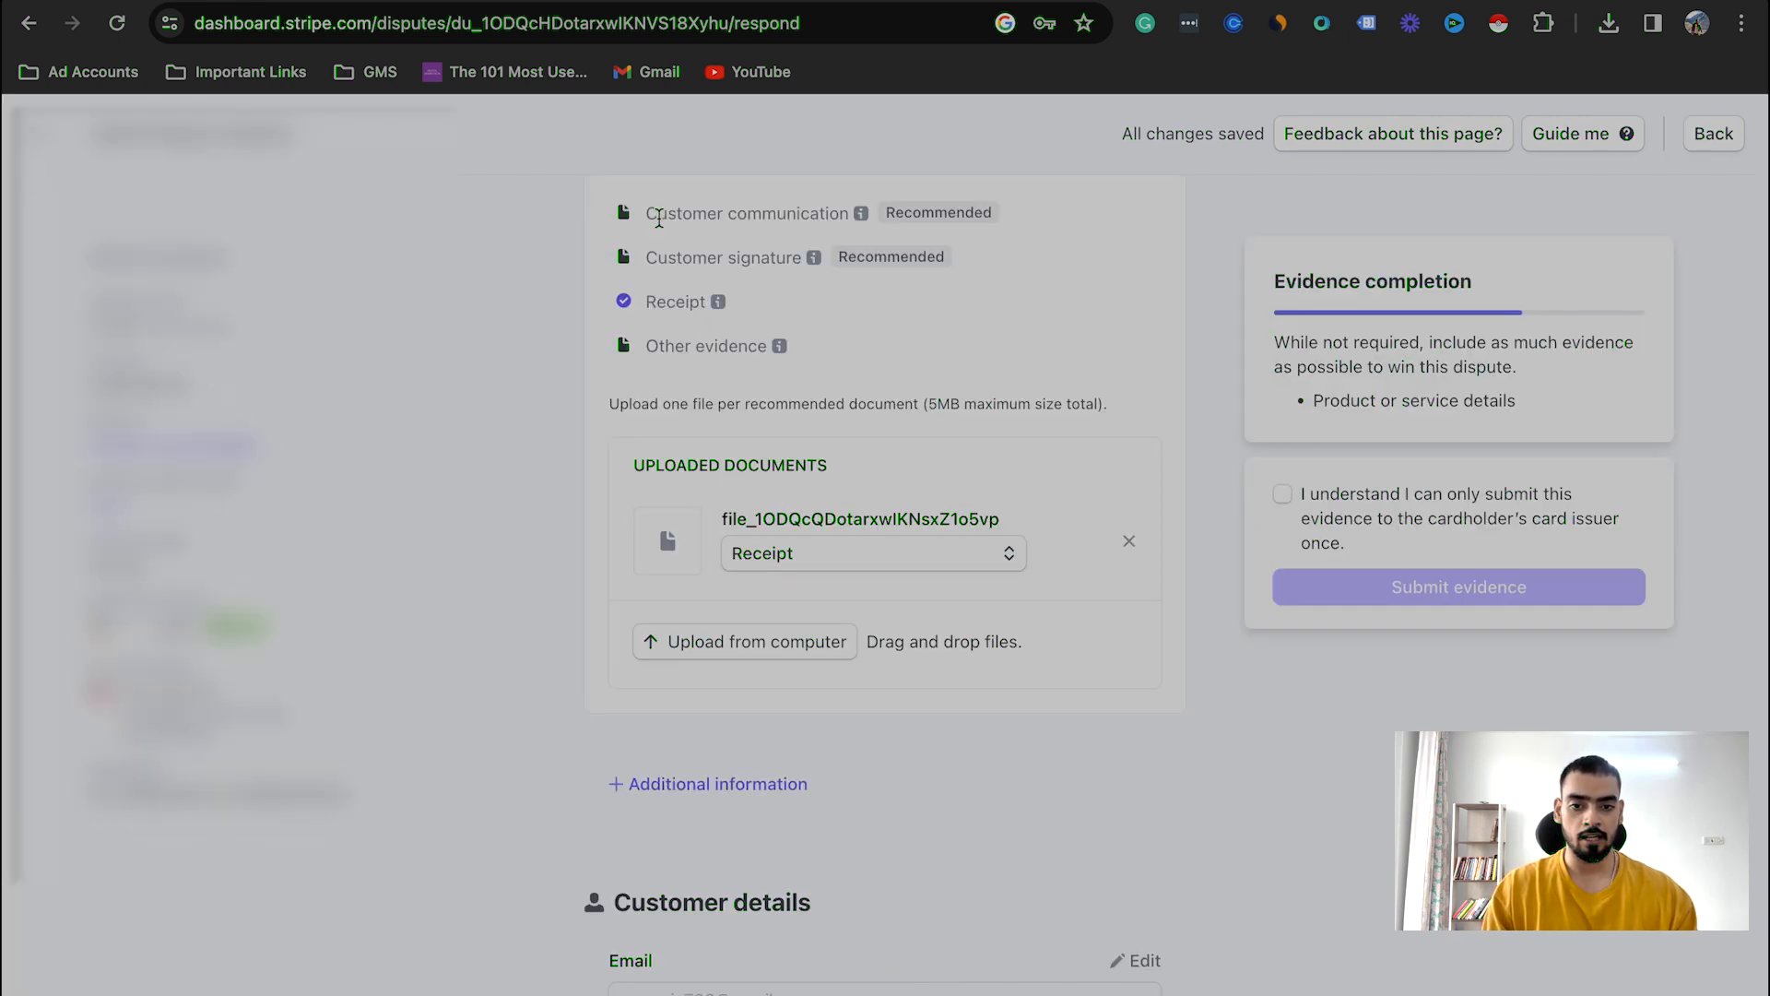
{"action": "scroll", "coordinate": [867, 276], "scroll_direction": "up", "scroll_amount": 5}
{"action": "scroll", "coordinate": [796, 515], "scroll_direction": "down", "scroll_amount": 2}
{"action": "mouse_move", "coordinate": [814, 502]}
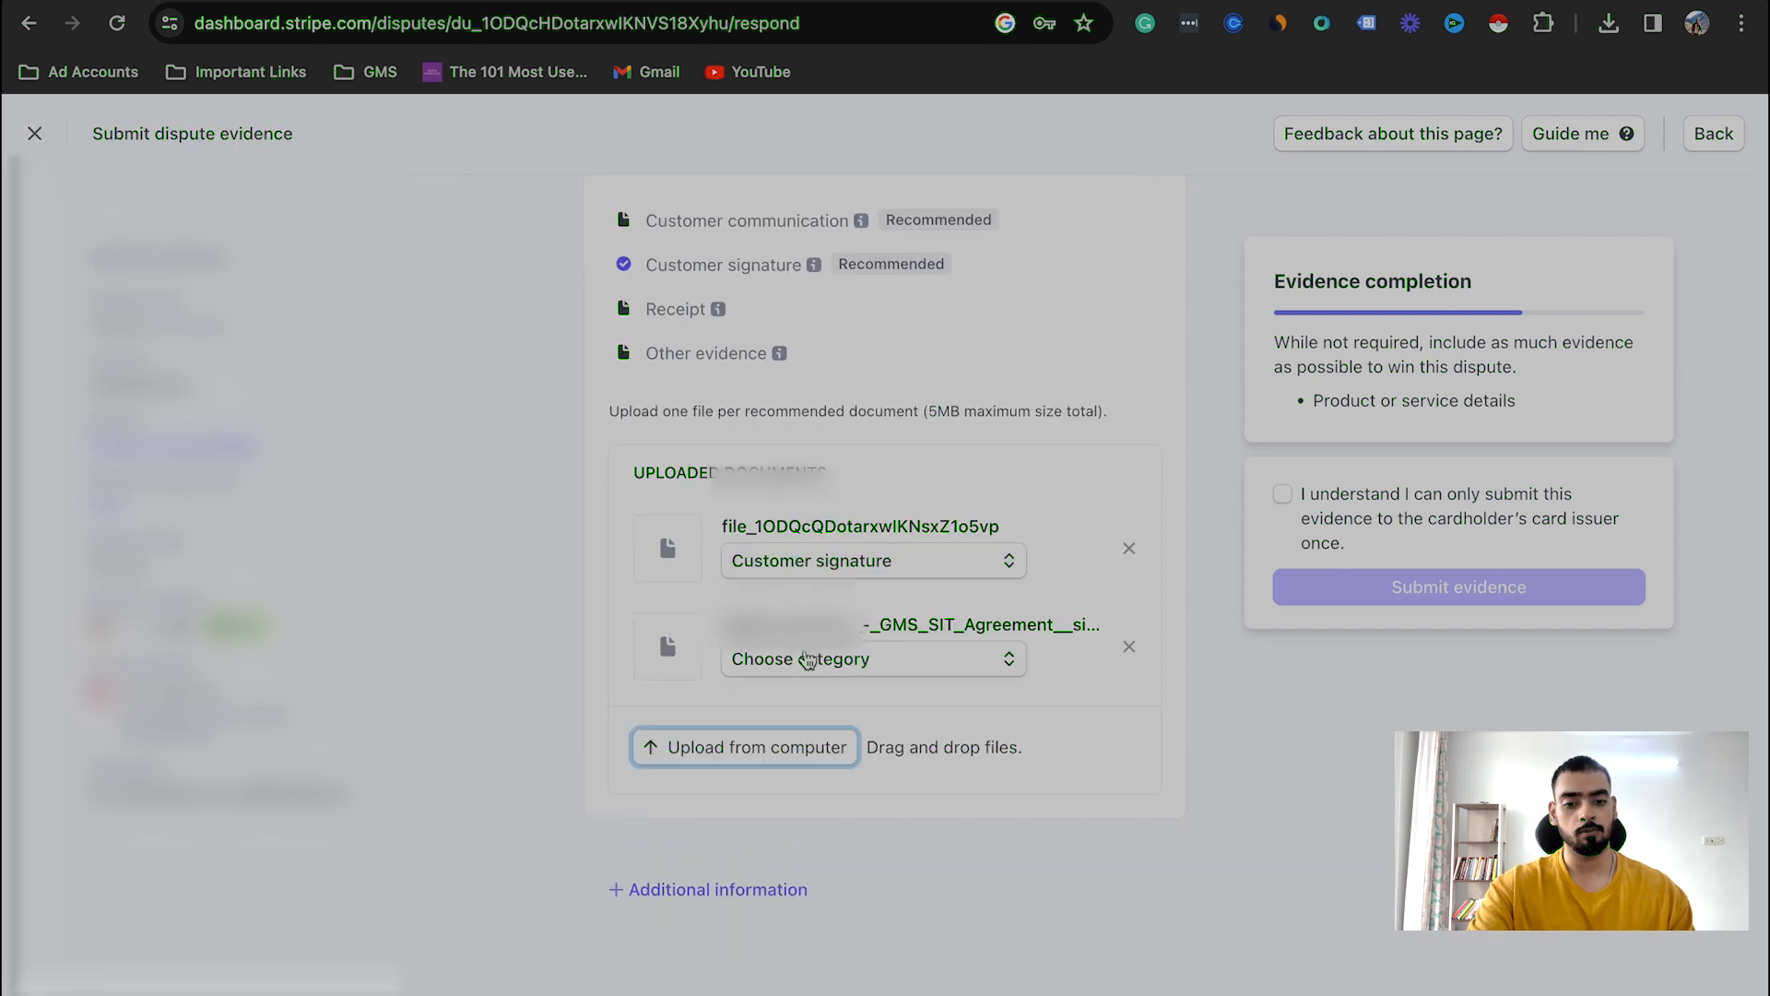
{"action": "scroll", "coordinate": [802, 652], "scroll_direction": "down", "scroll_amount": 1}
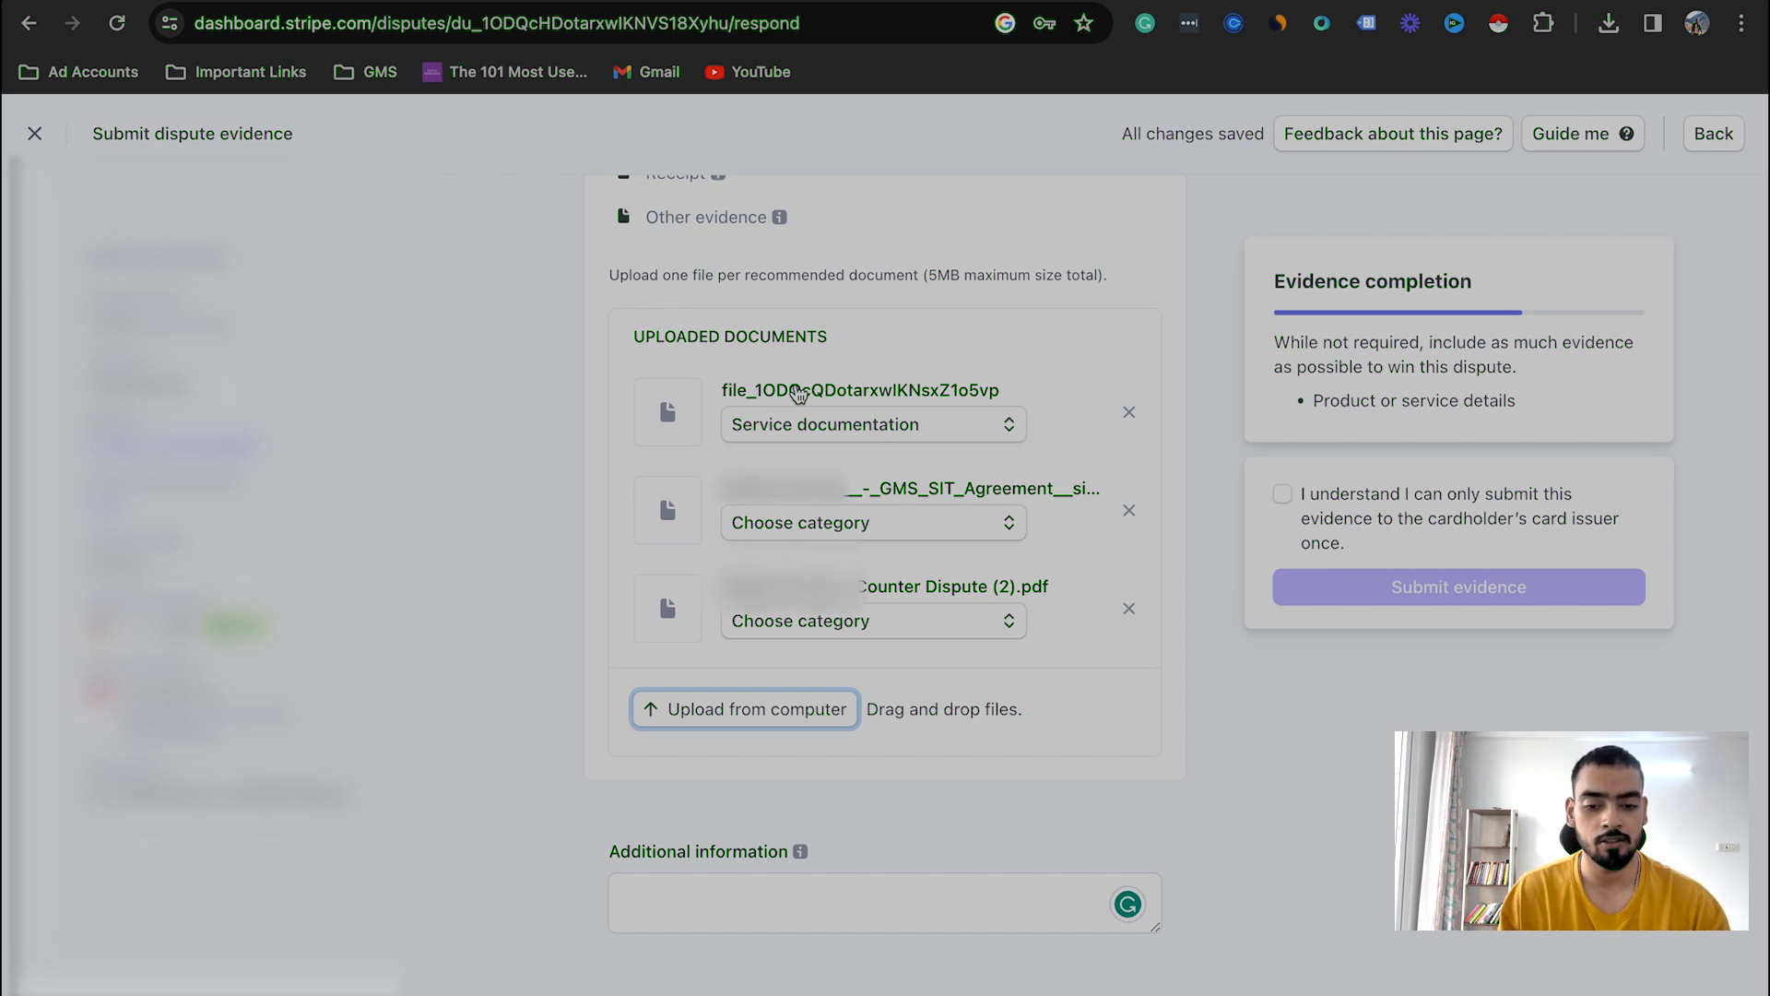
Step: Check the additional information and customer details, and acknowledge that the evidence can be submitted to the cardholder's card issuer only once
{"action": "scroll", "coordinate": [739, 646], "scroll_direction": "down", "scroll_amount": 3}
{"action": "left_click", "coordinate": [726, 700]}
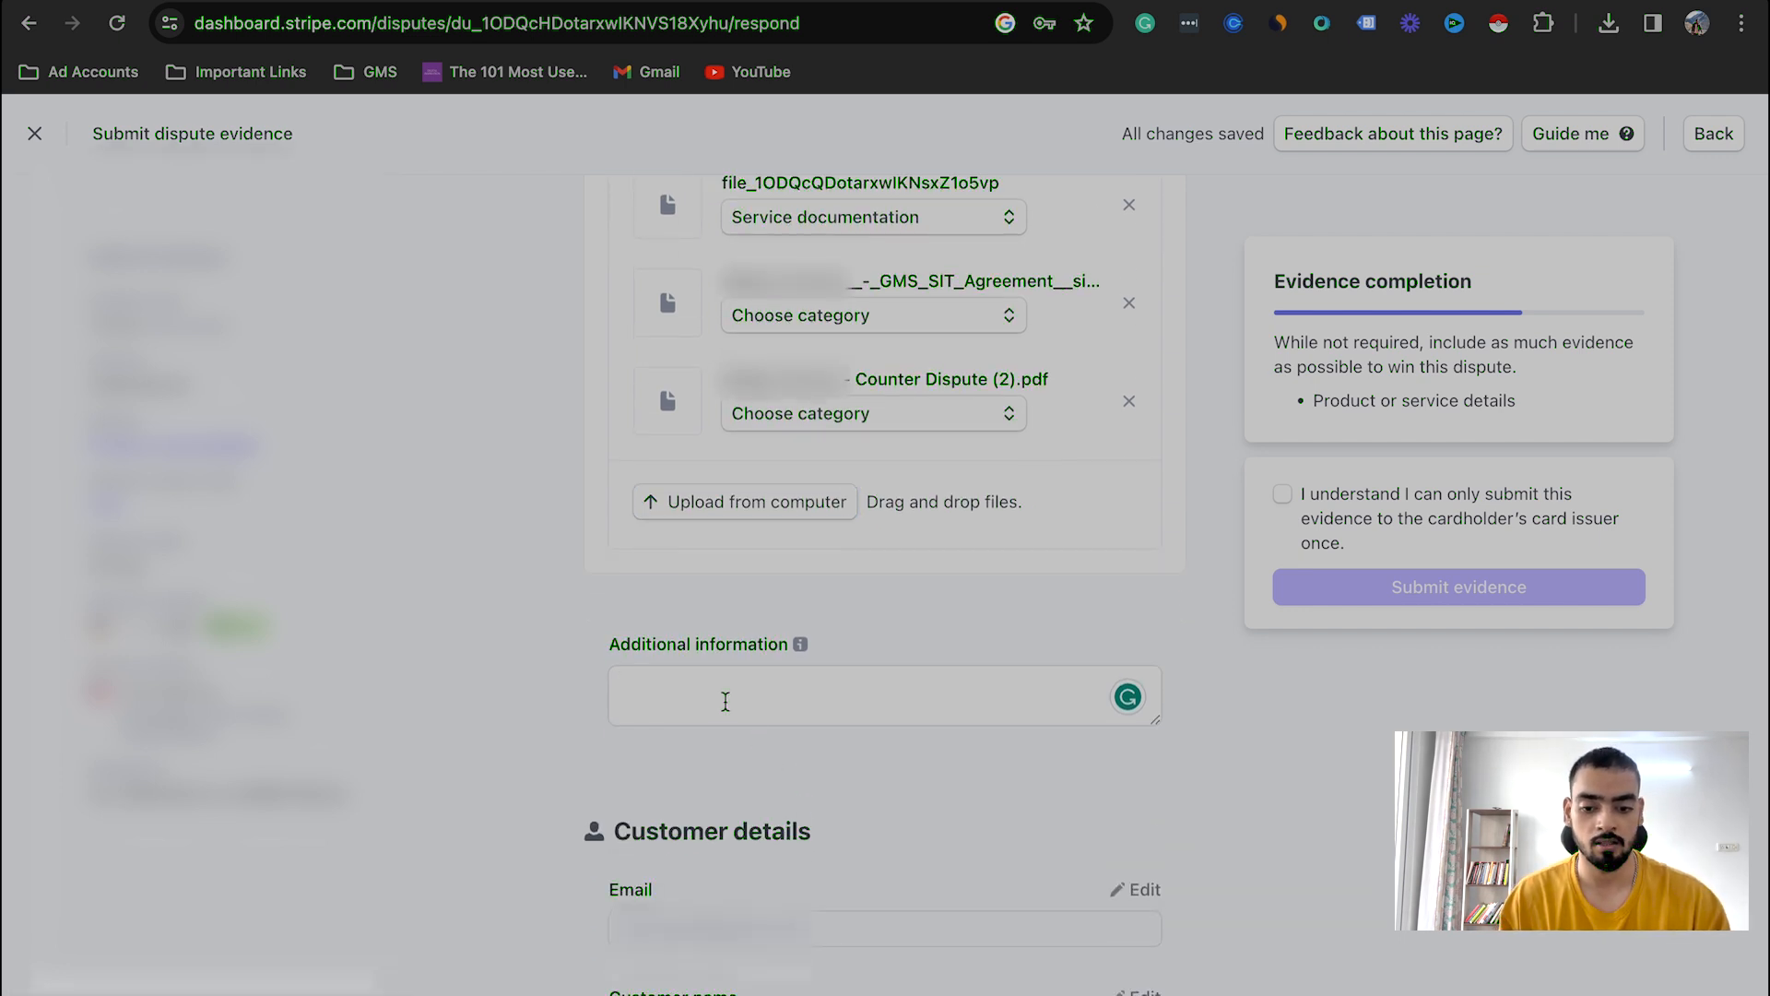
{"action": "scroll", "coordinate": [726, 701], "scroll_direction": "down", "scroll_amount": 1}
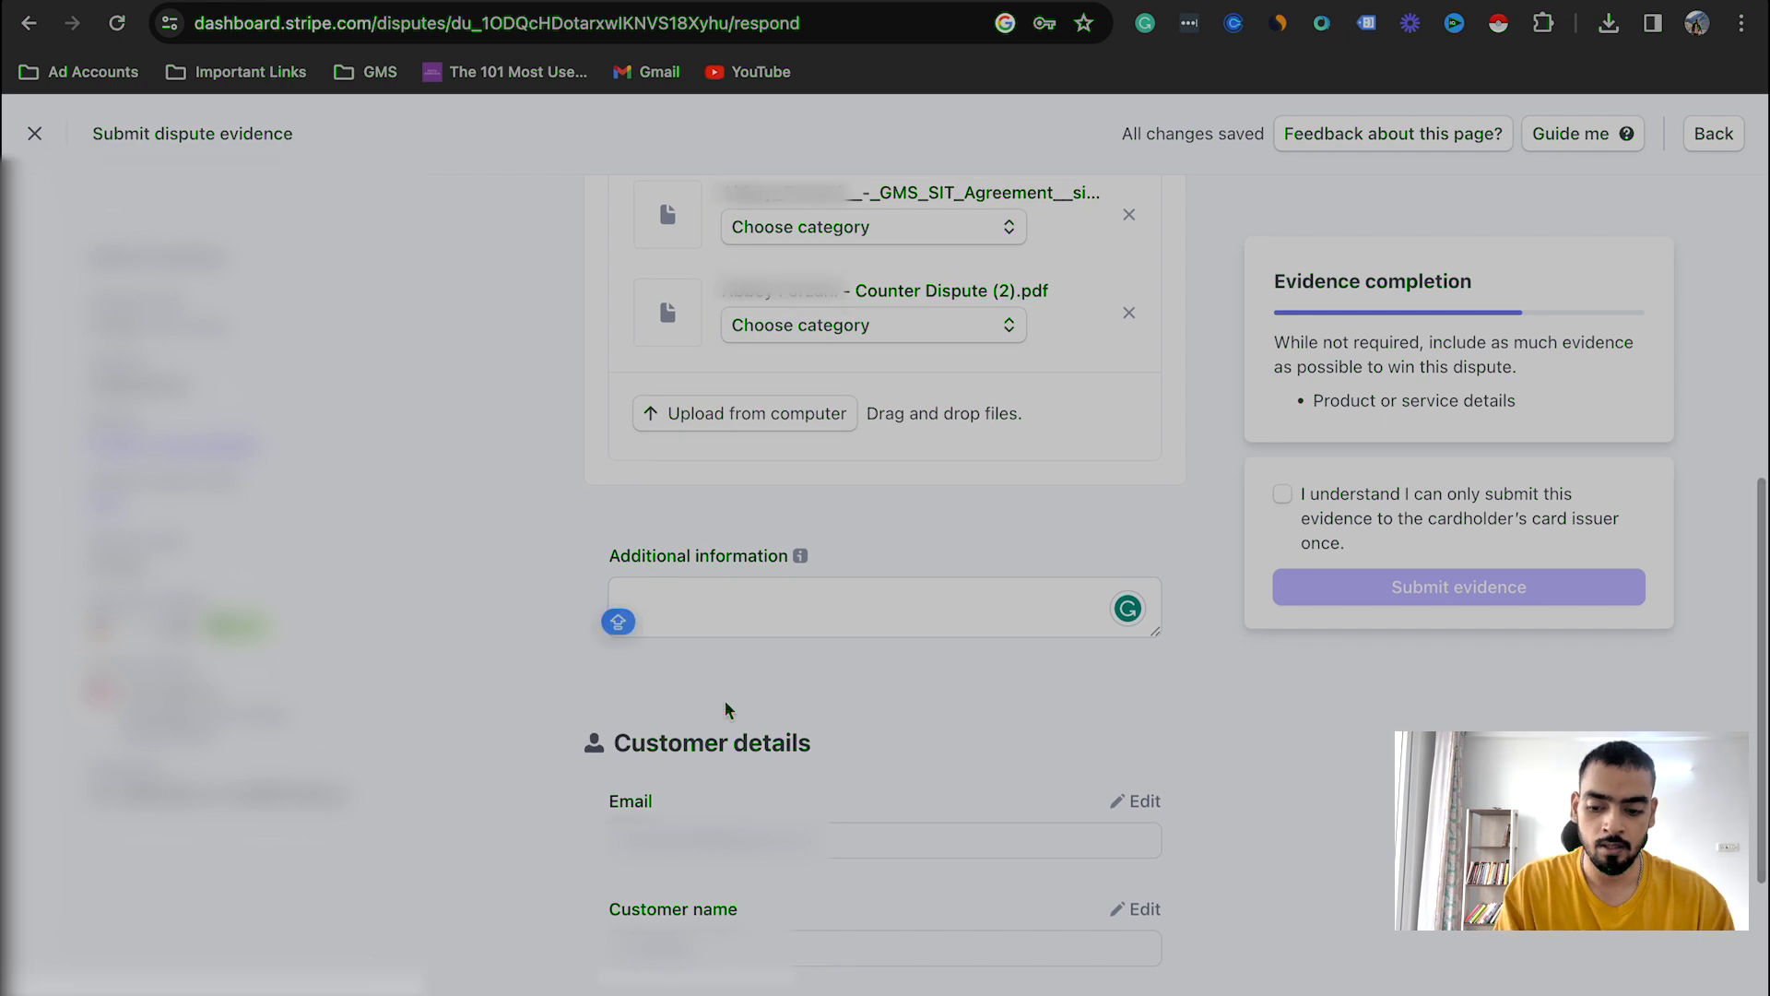
{"action": "scroll", "coordinate": [775, 747], "scroll_direction": "down", "scroll_amount": 4}
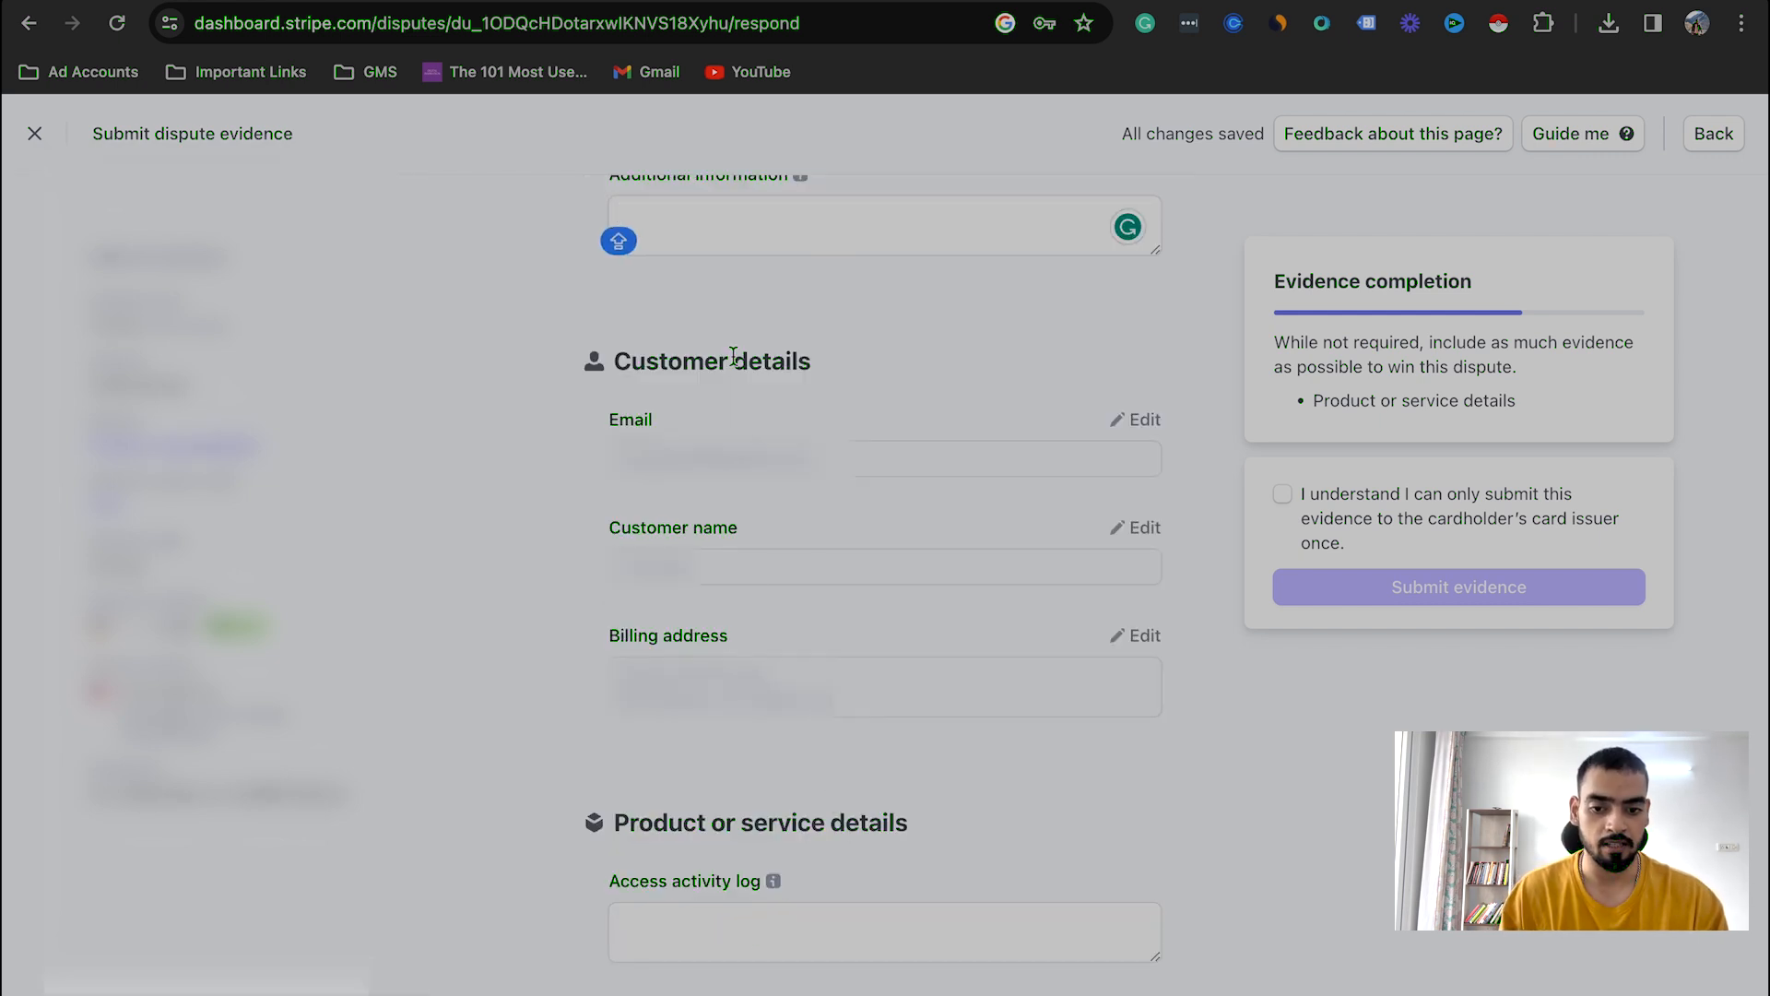
{"action": "left_click", "coordinate": [1285, 498]}
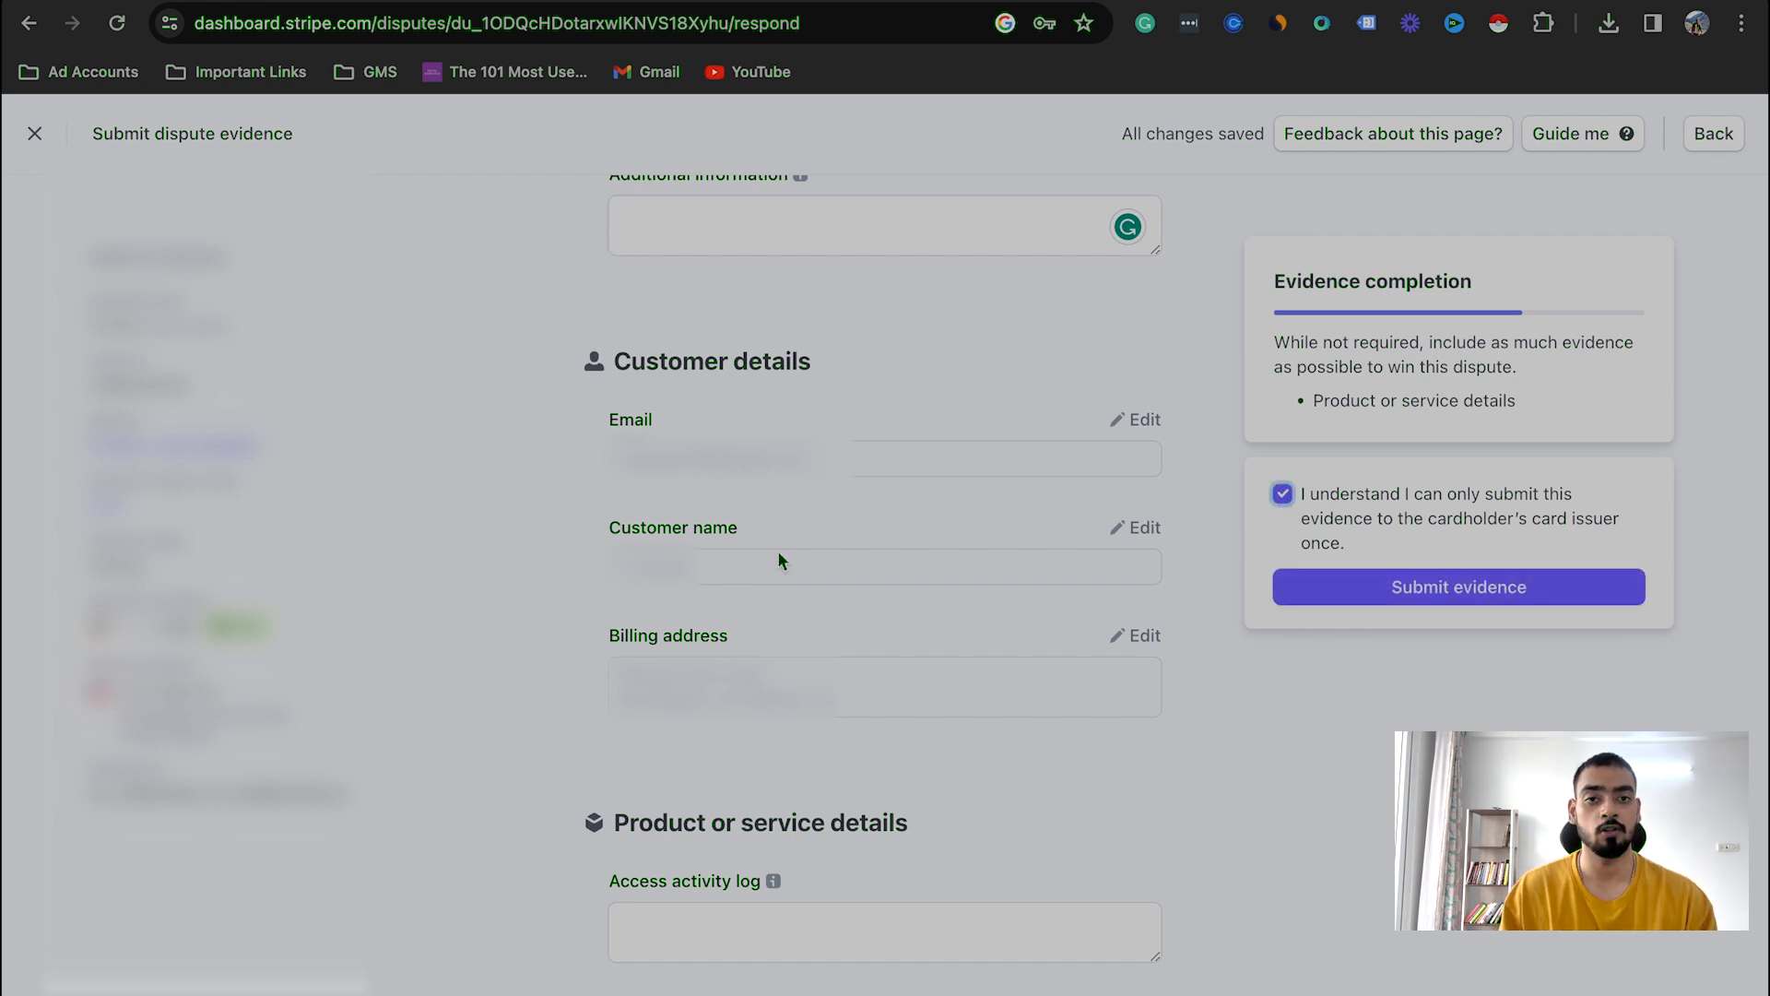